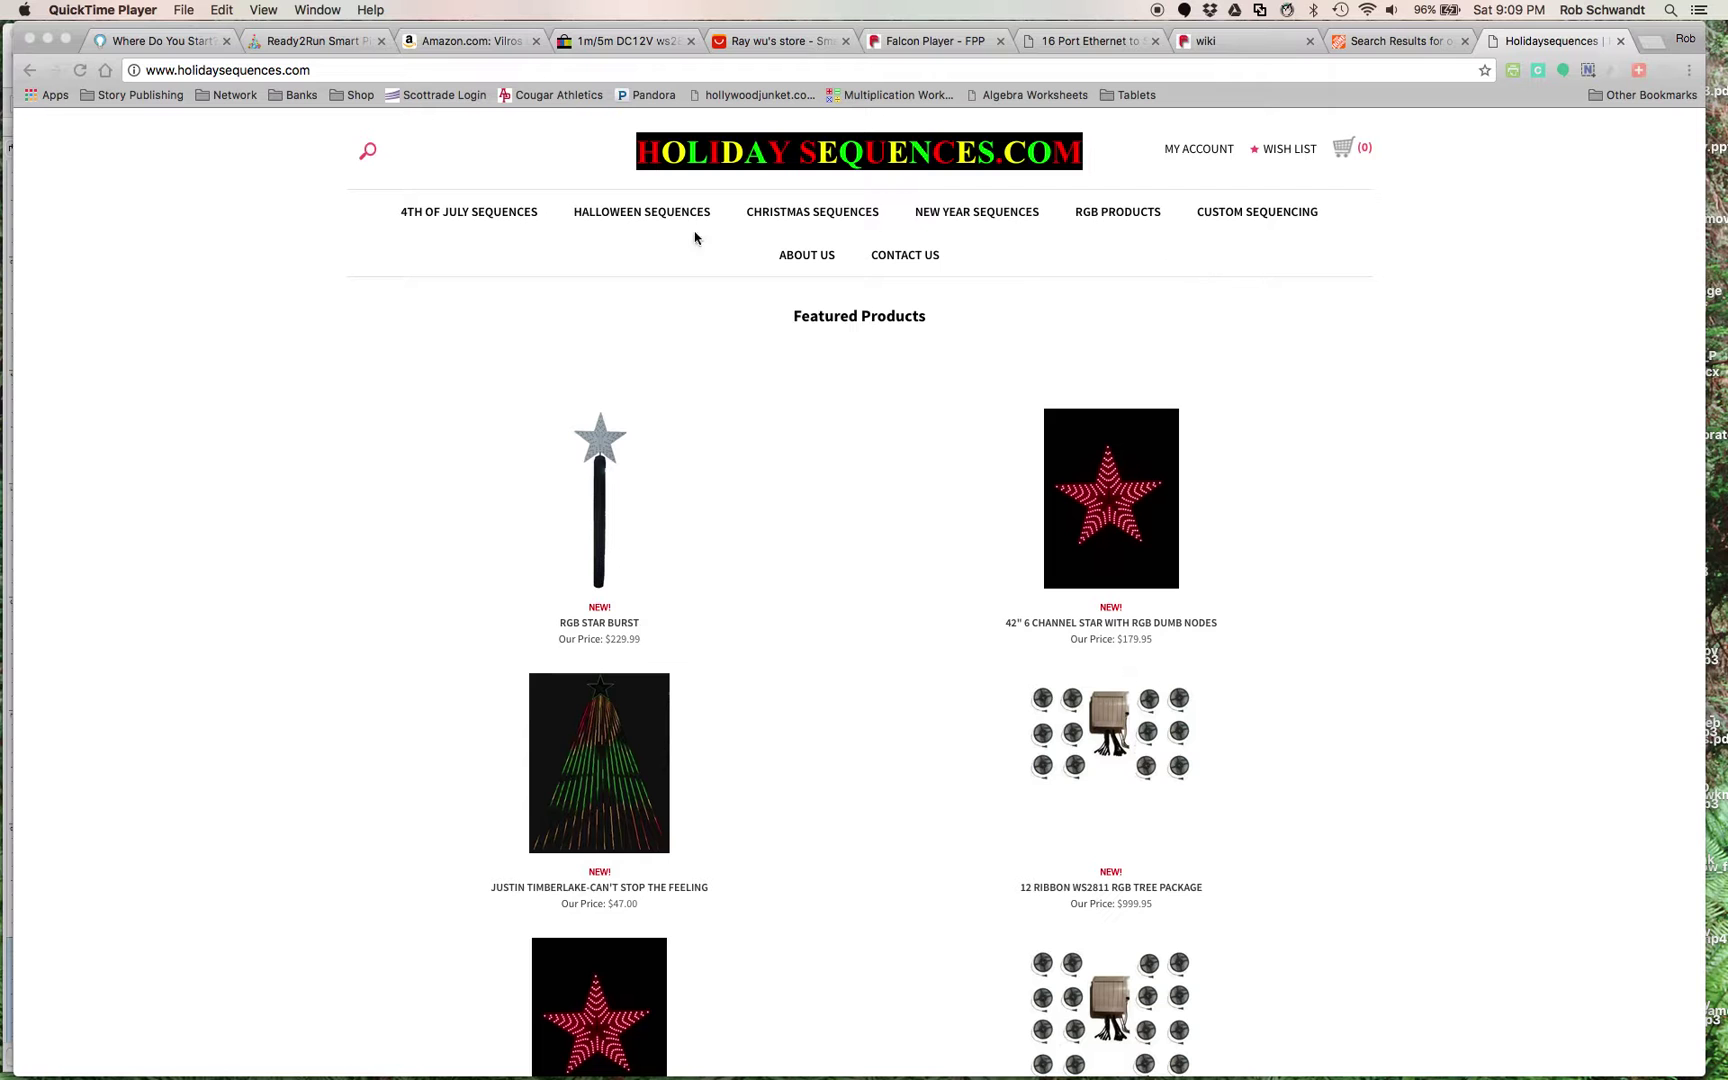
Step: Open the 12 Ribbon CCR Sequences catalogue from the Christmas Sequences > 12 Ribbon Sequences menu
click(775, 211)
mouse_move(806, 250)
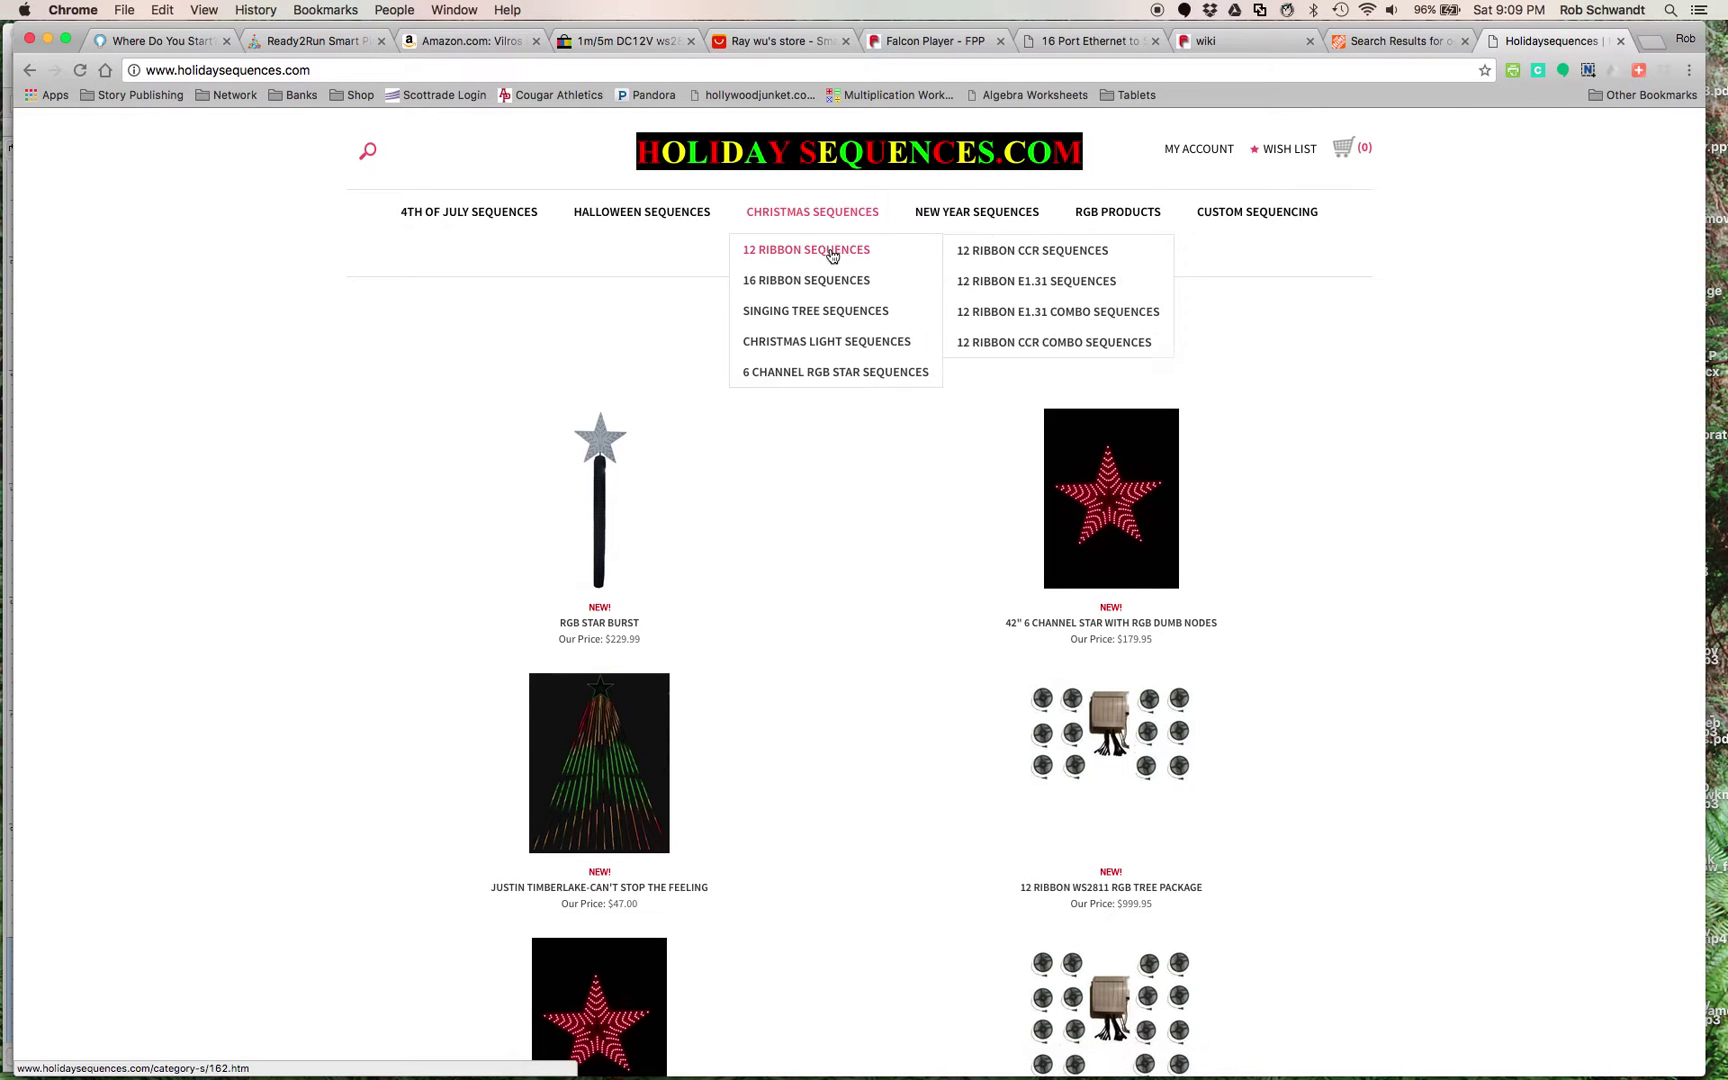
click(1032, 256)
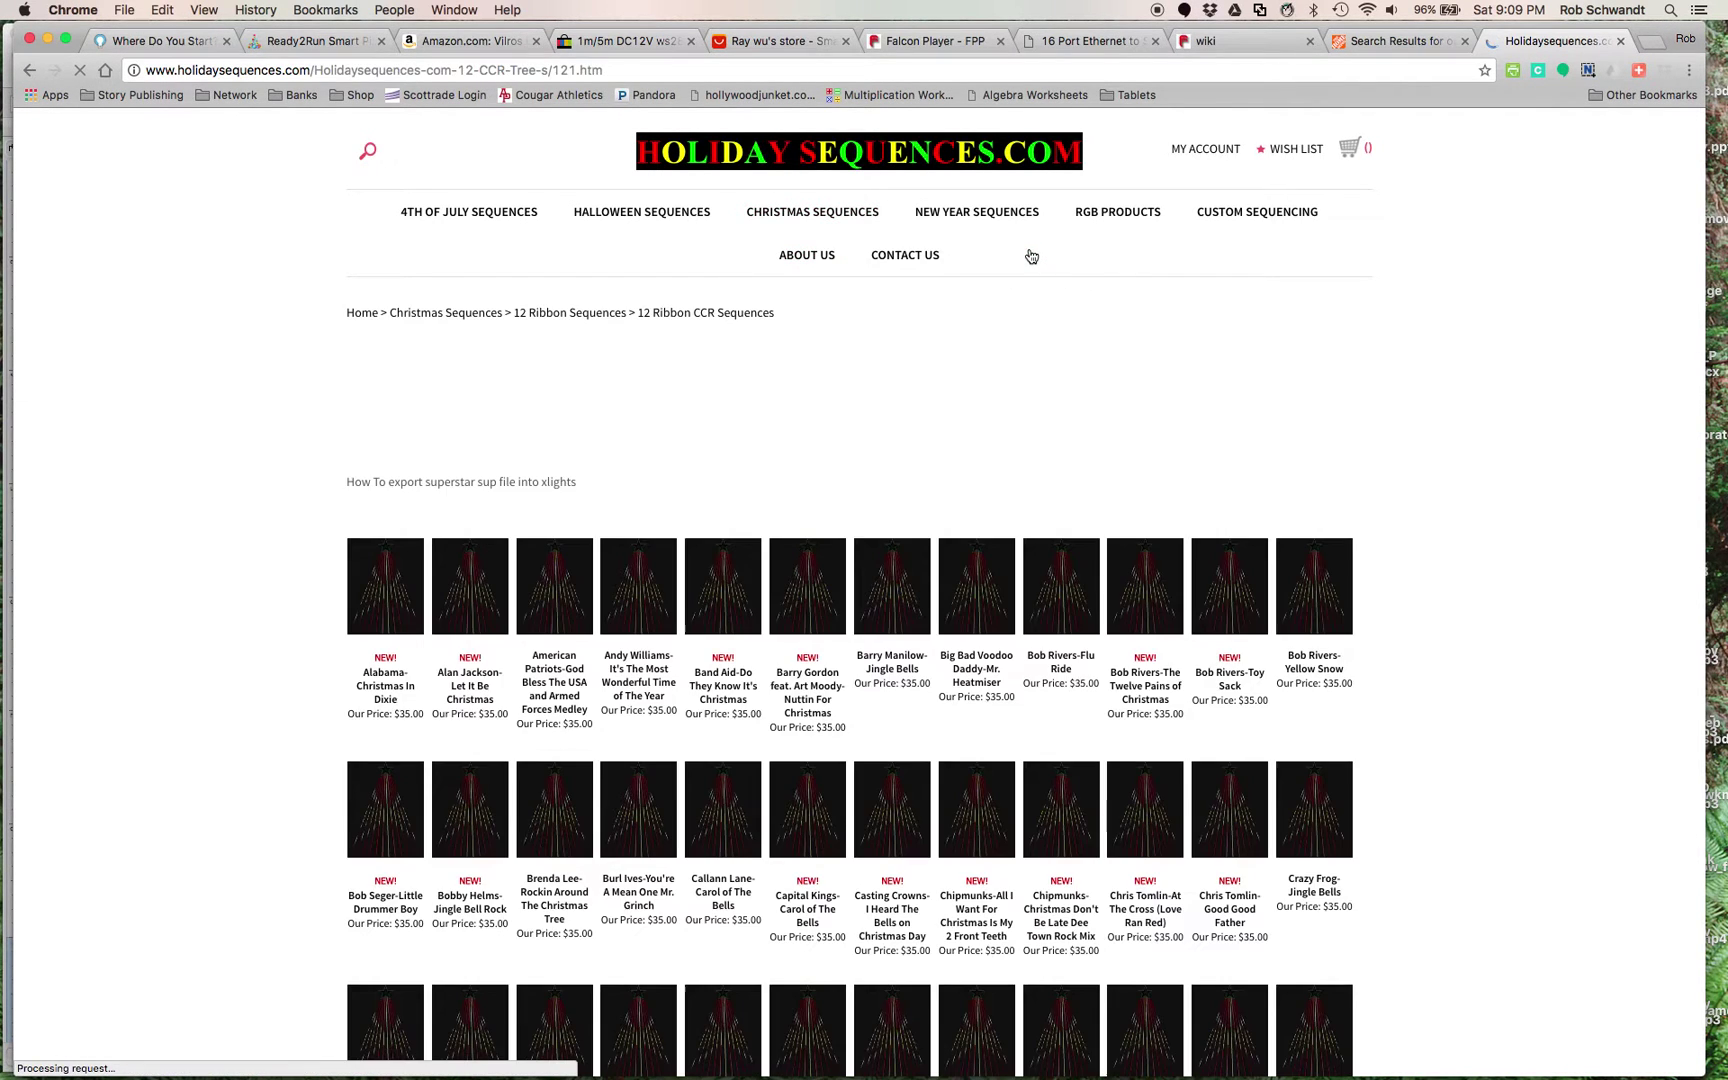
mouse_move(829, 218)
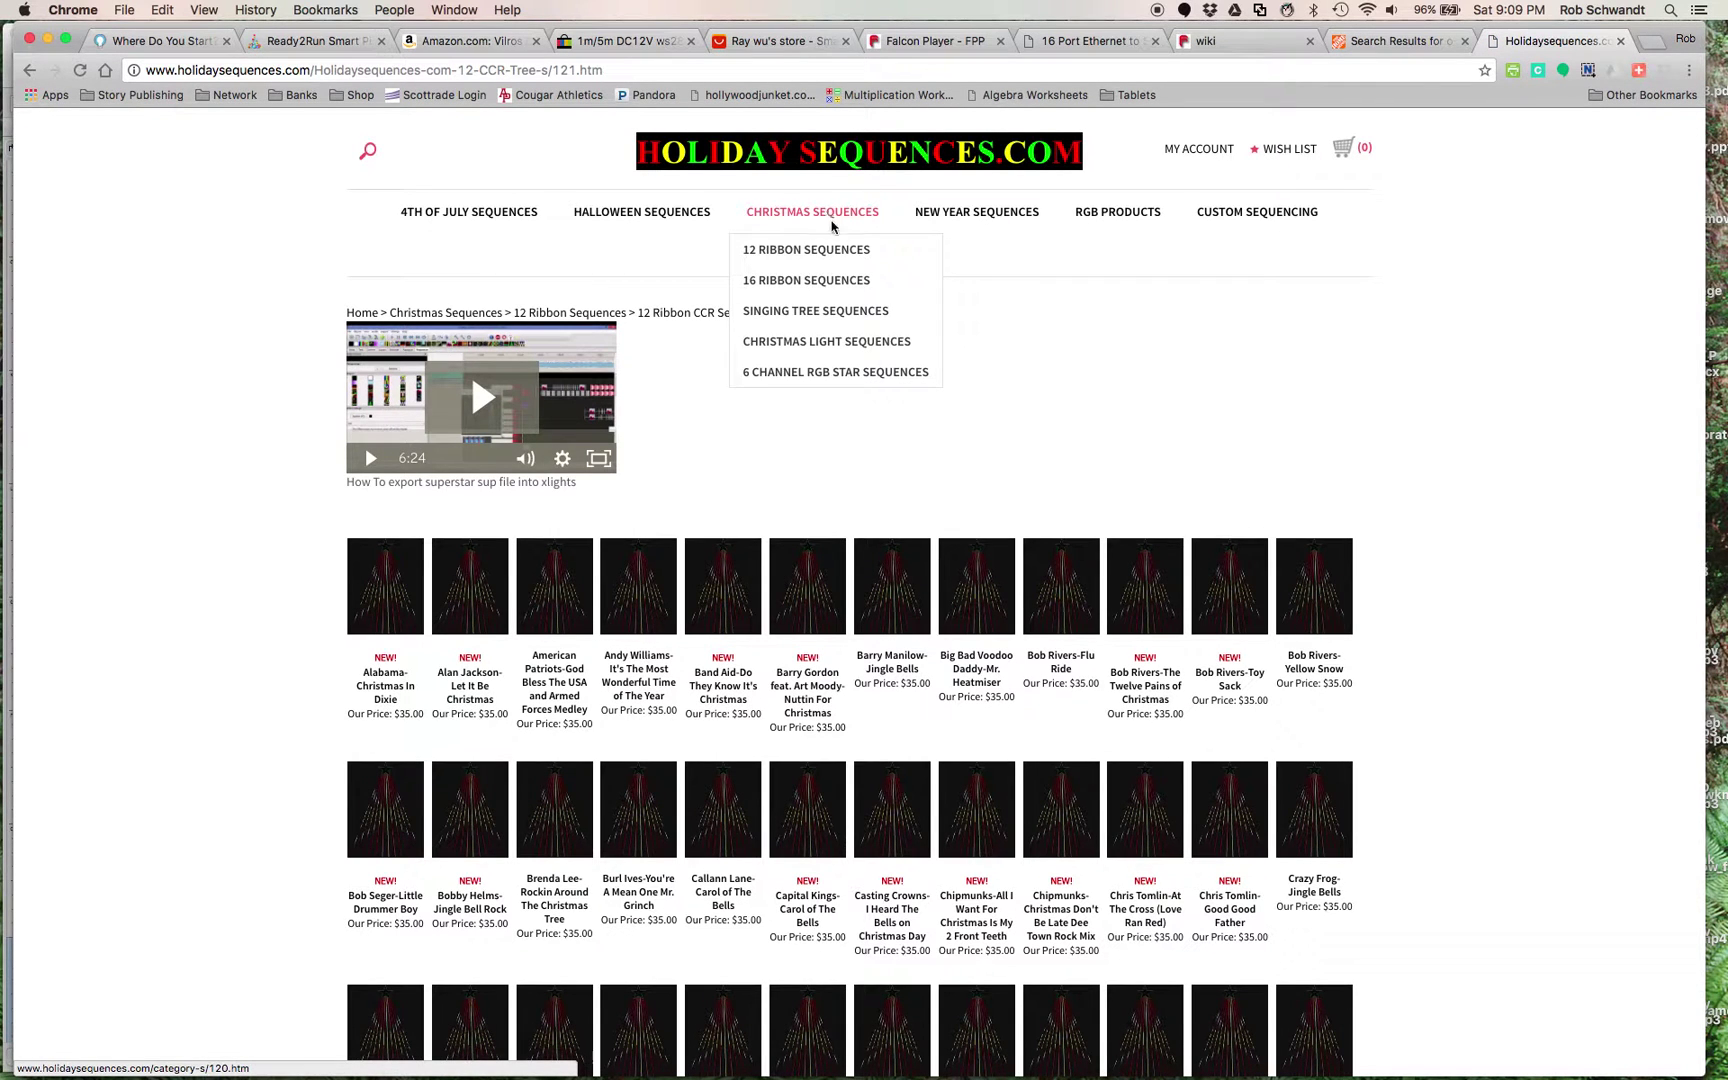
mouse_move(840, 252)
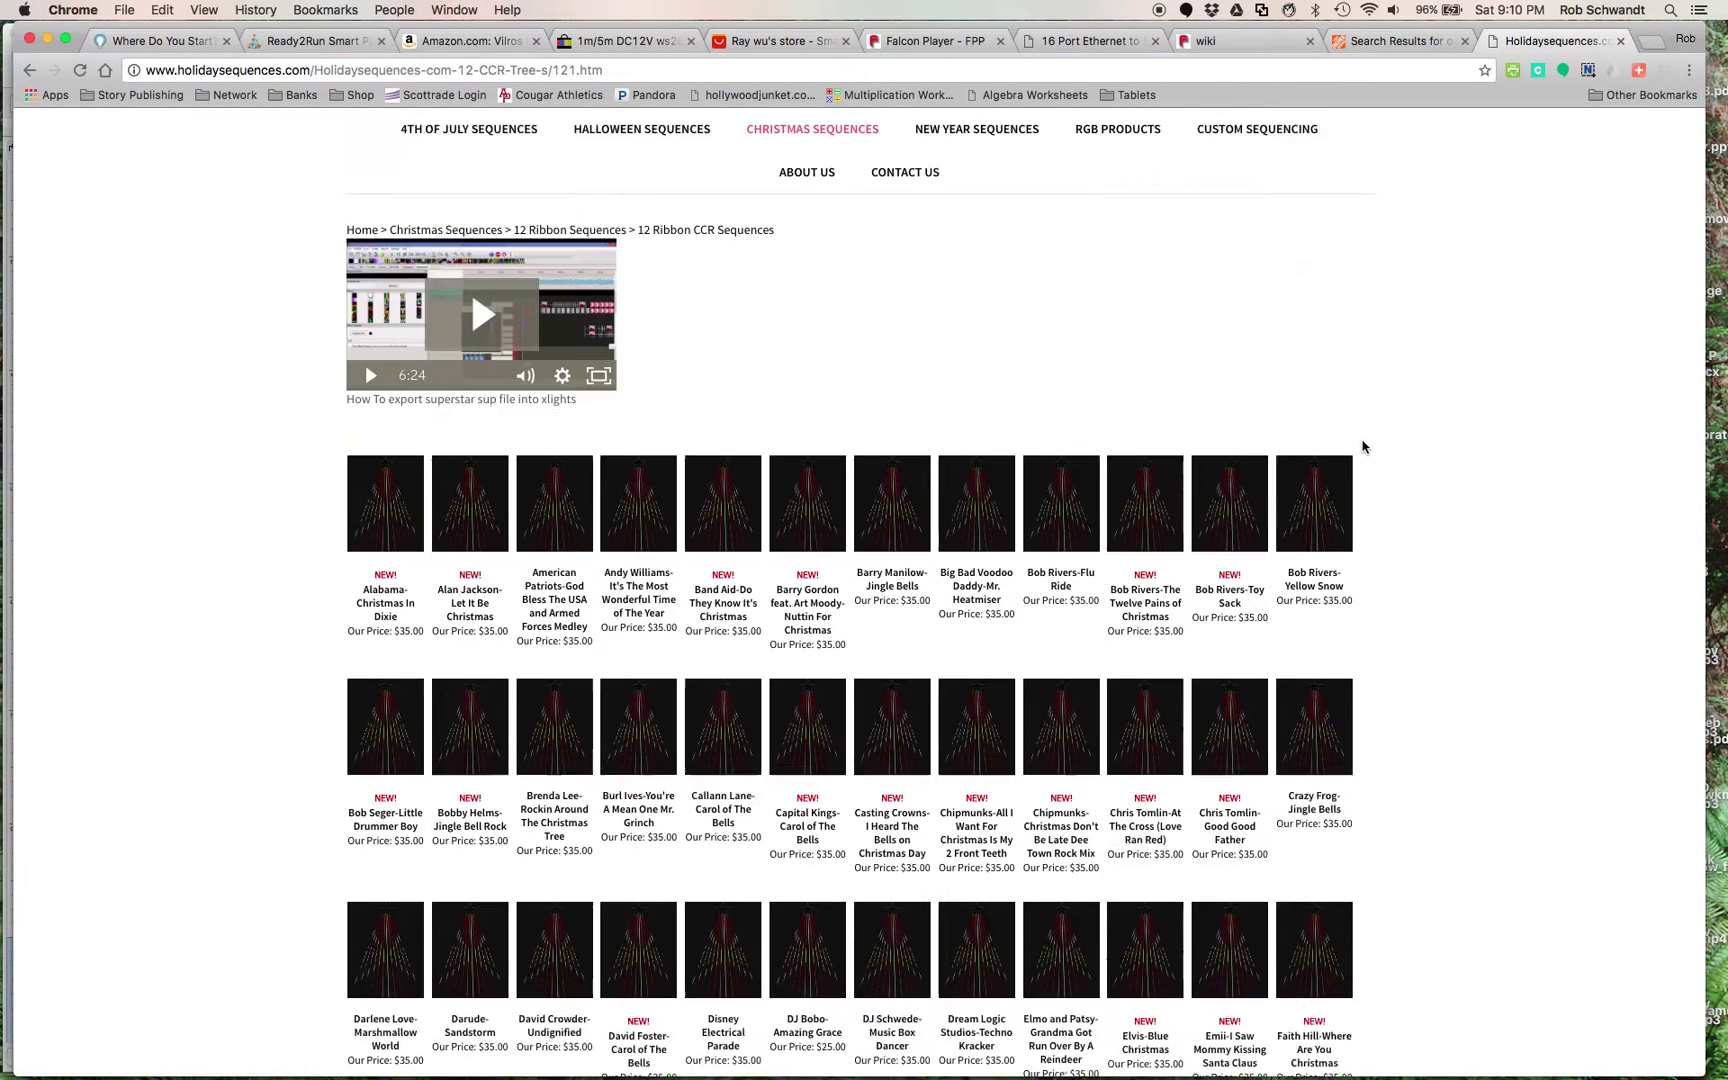
Step: Browse up and down through the catalogue's grid of song sequences
scroll(1362, 446, down, 10)
scroll(1362, 446, down, 10)
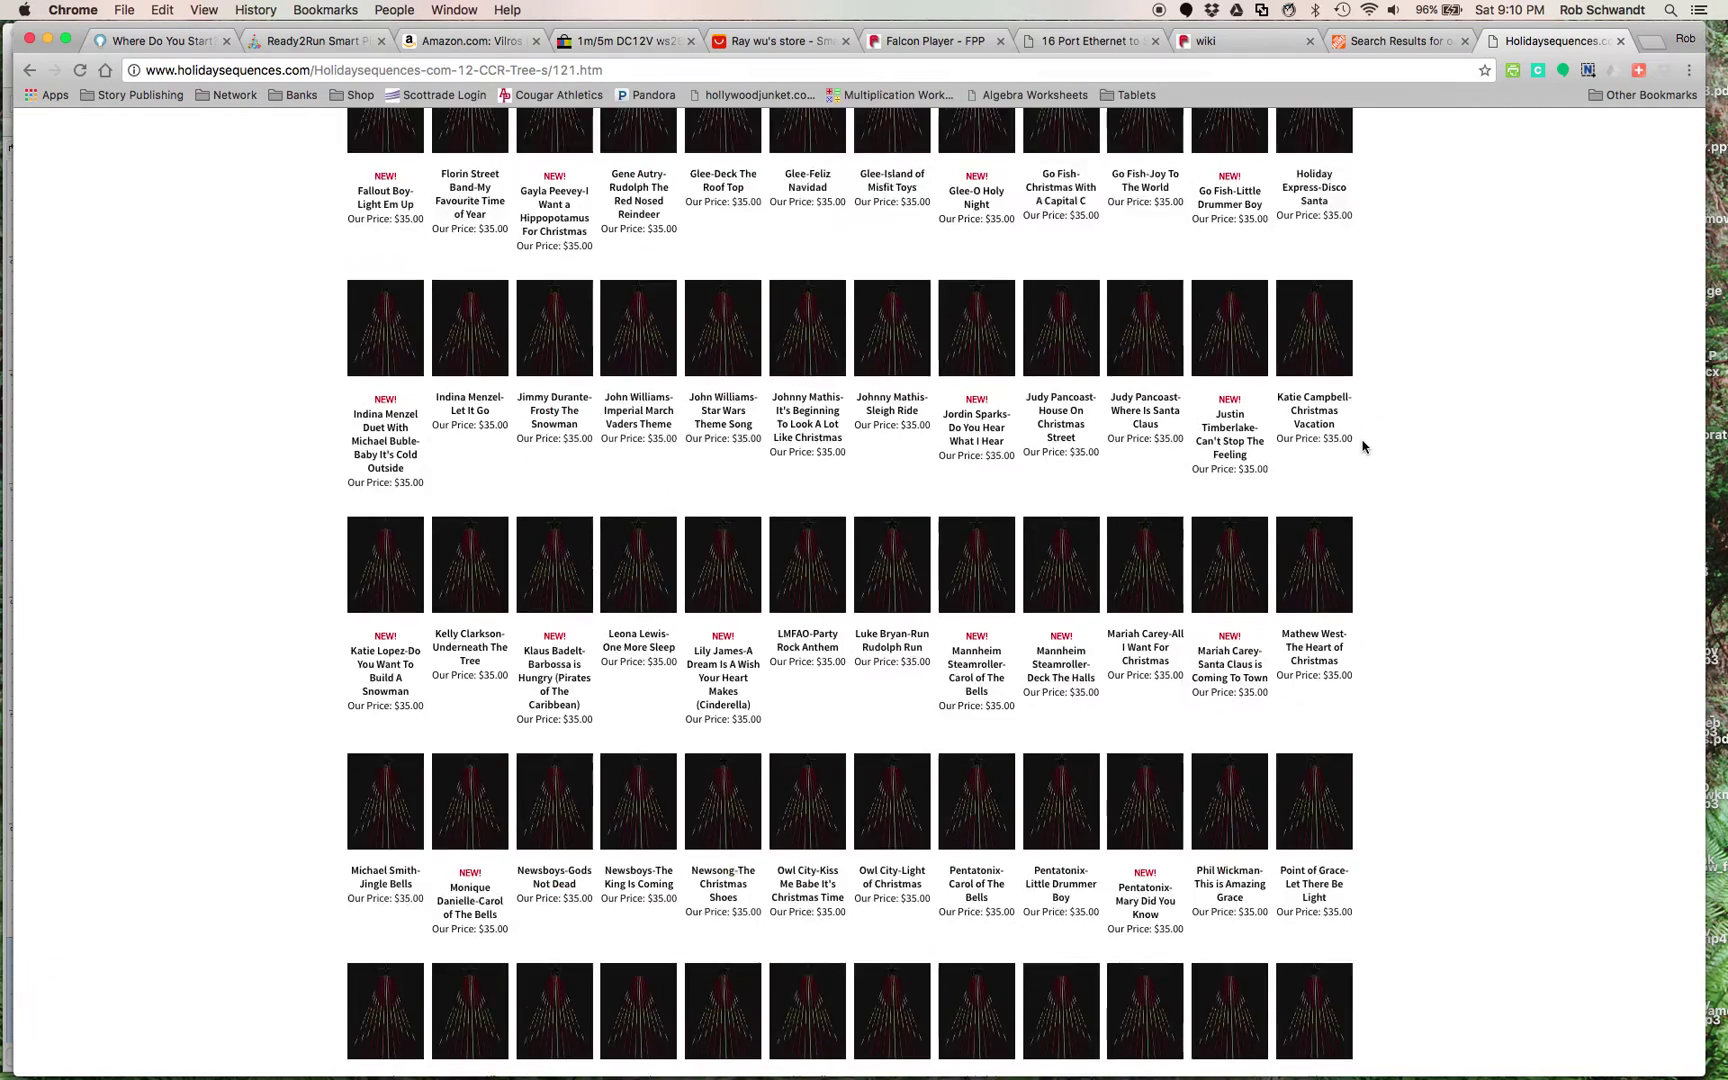
scroll(1362, 446, down, 5)
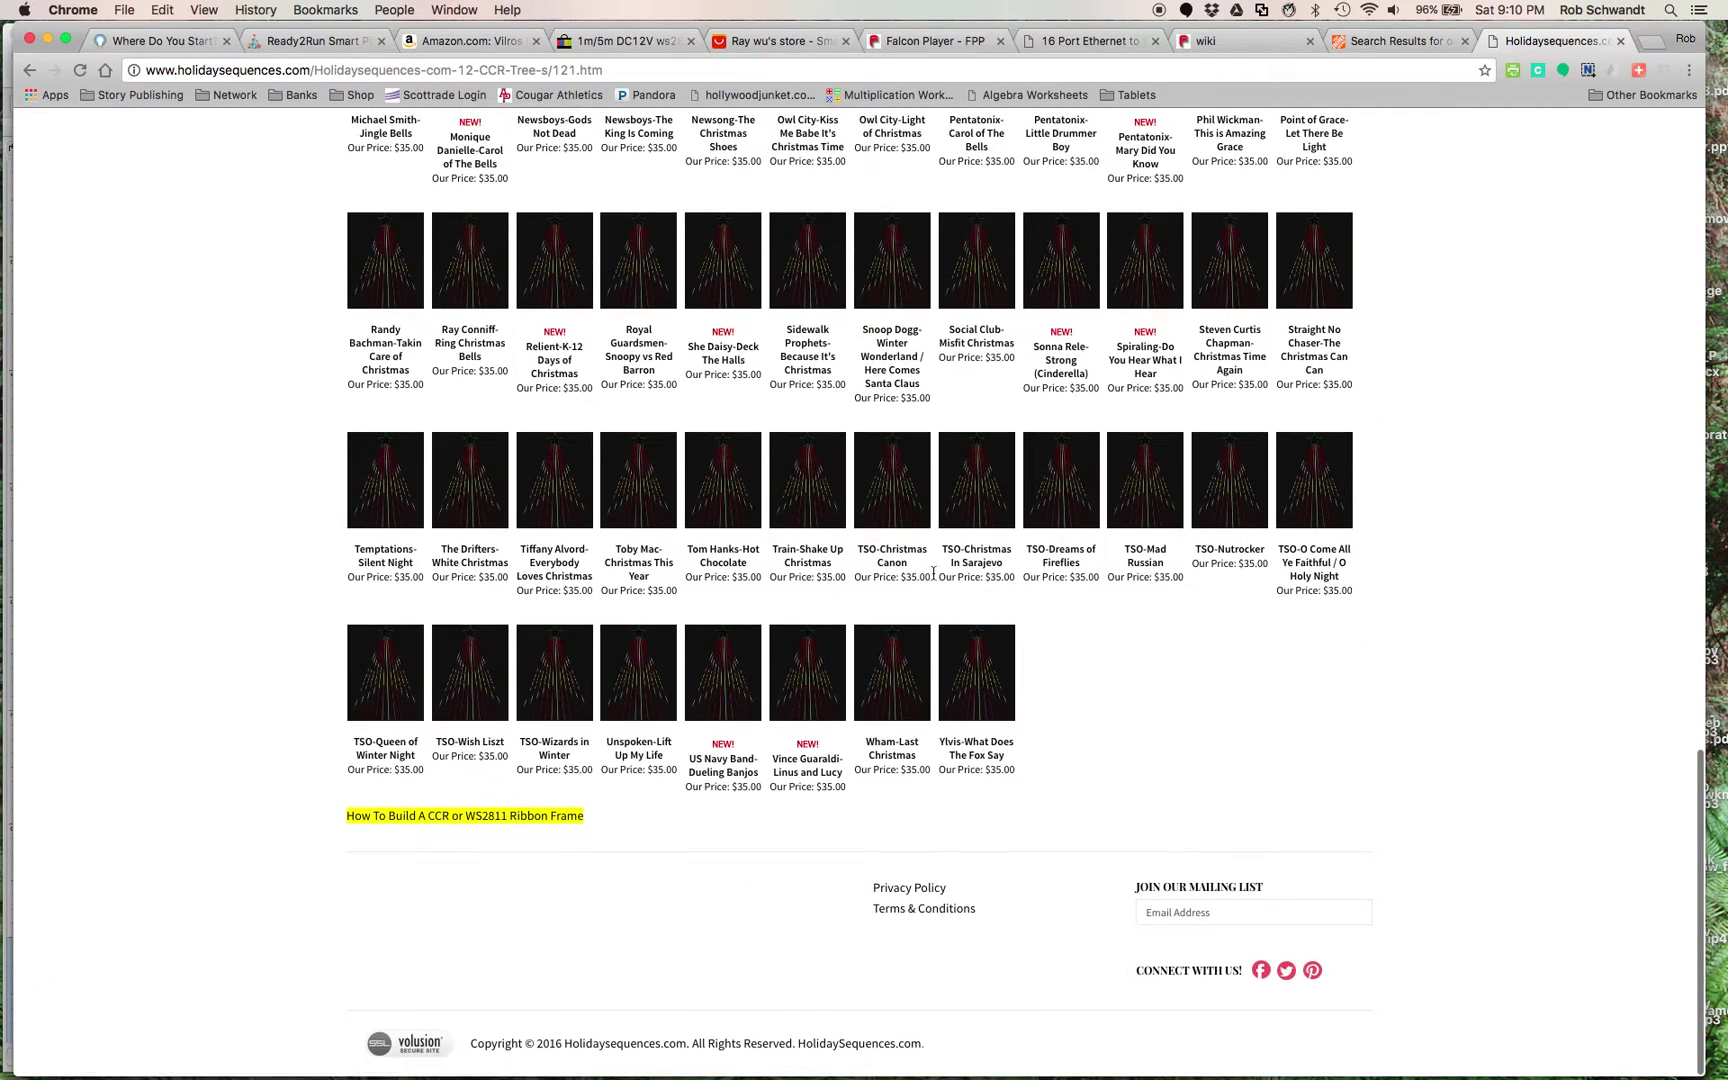
scroll(1194, 675, up, 3)
scroll(1194, 675, up, 20)
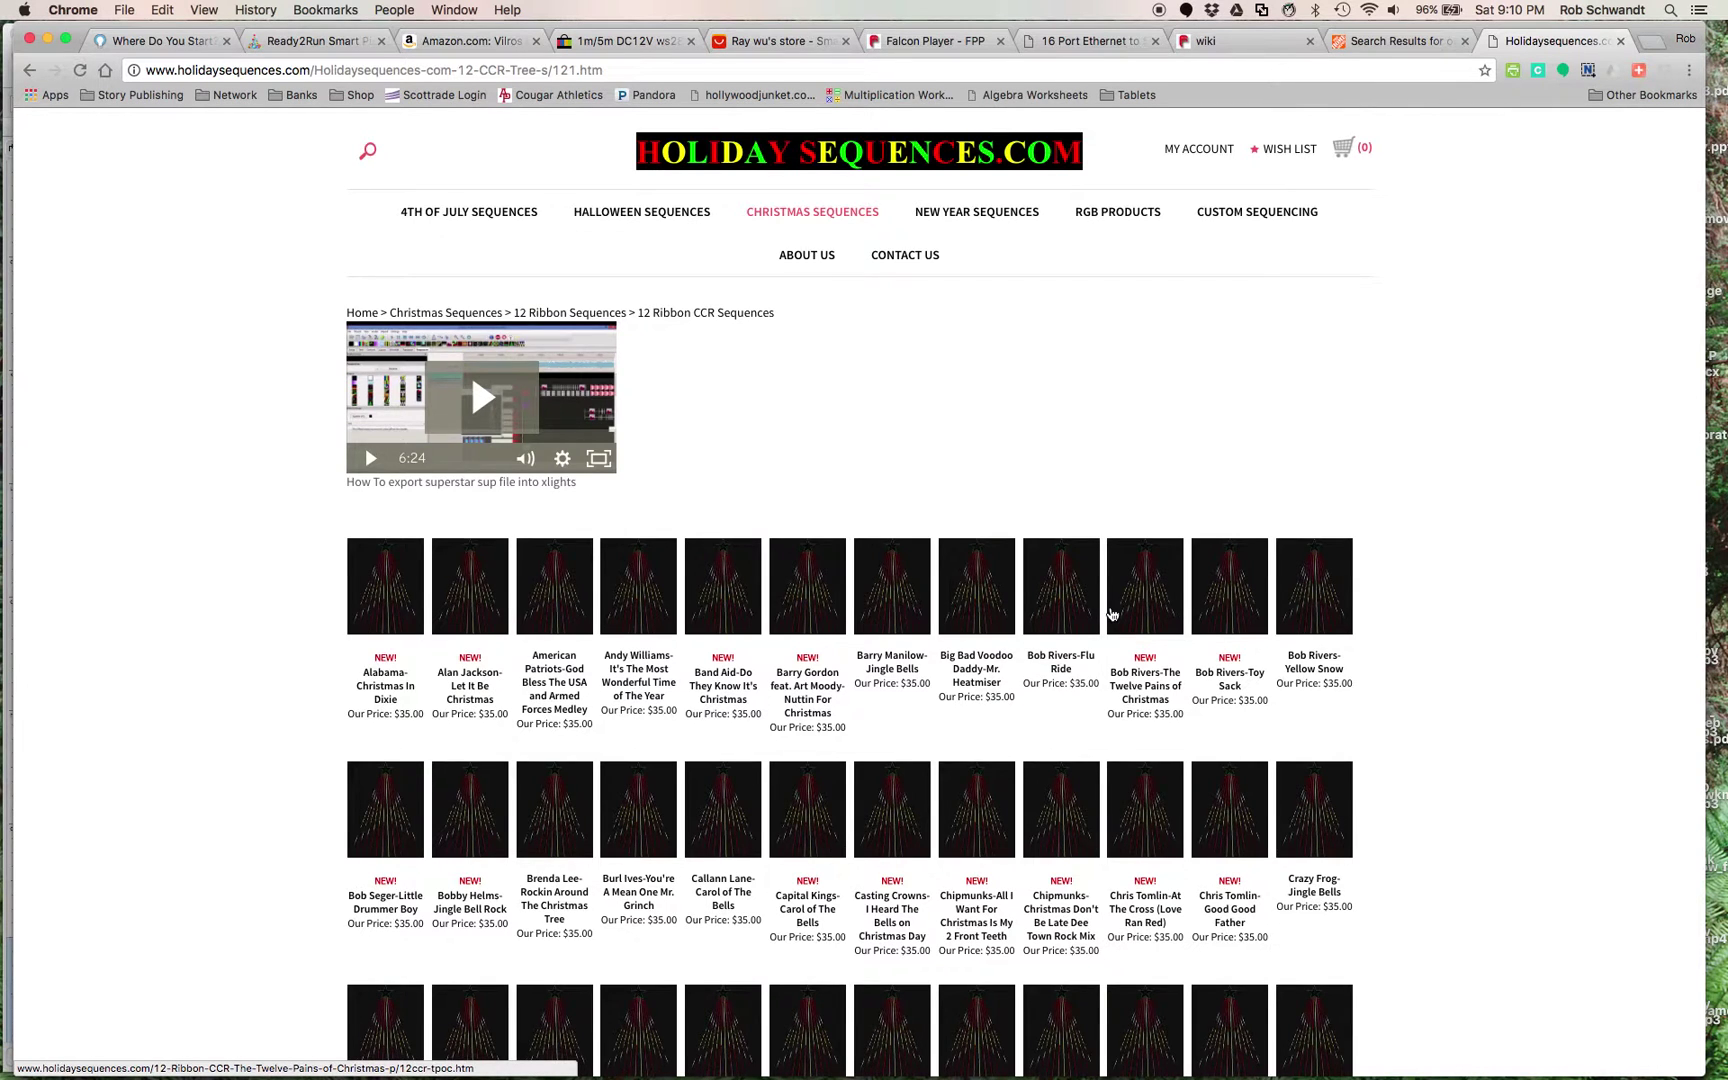
scroll(1112, 614, down, 5)
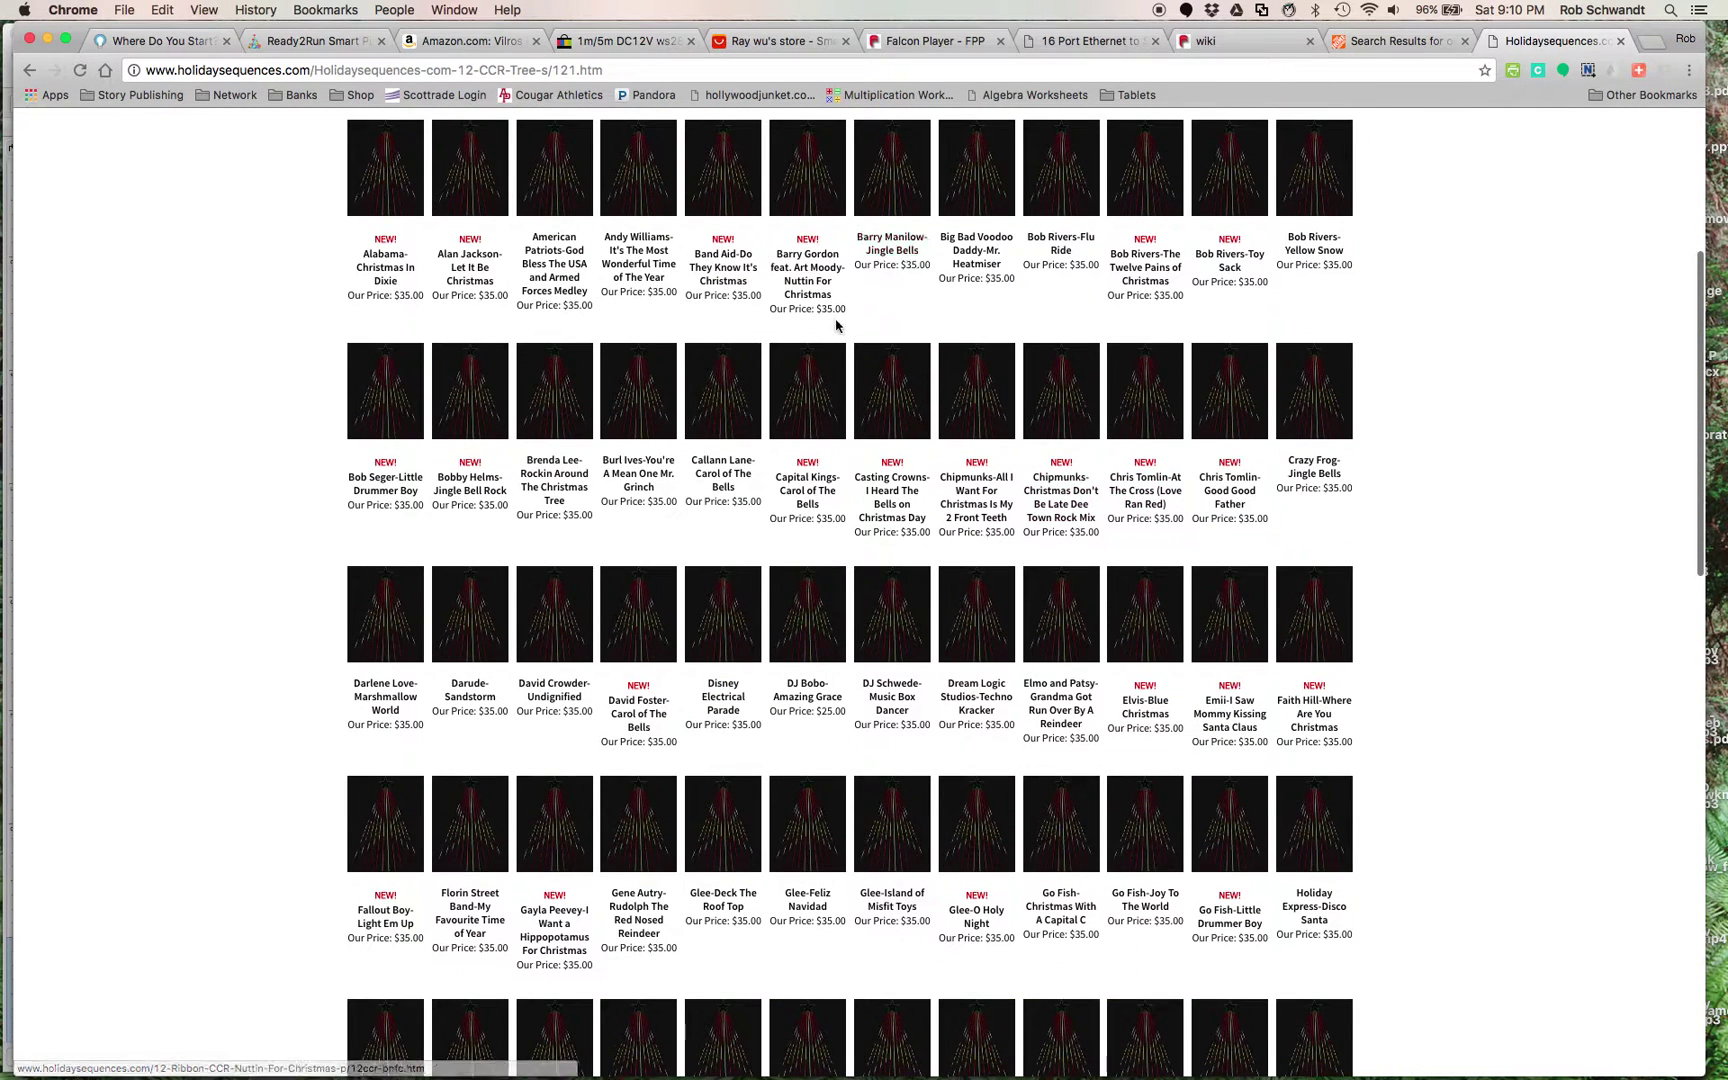
scroll(837, 645, up, 3)
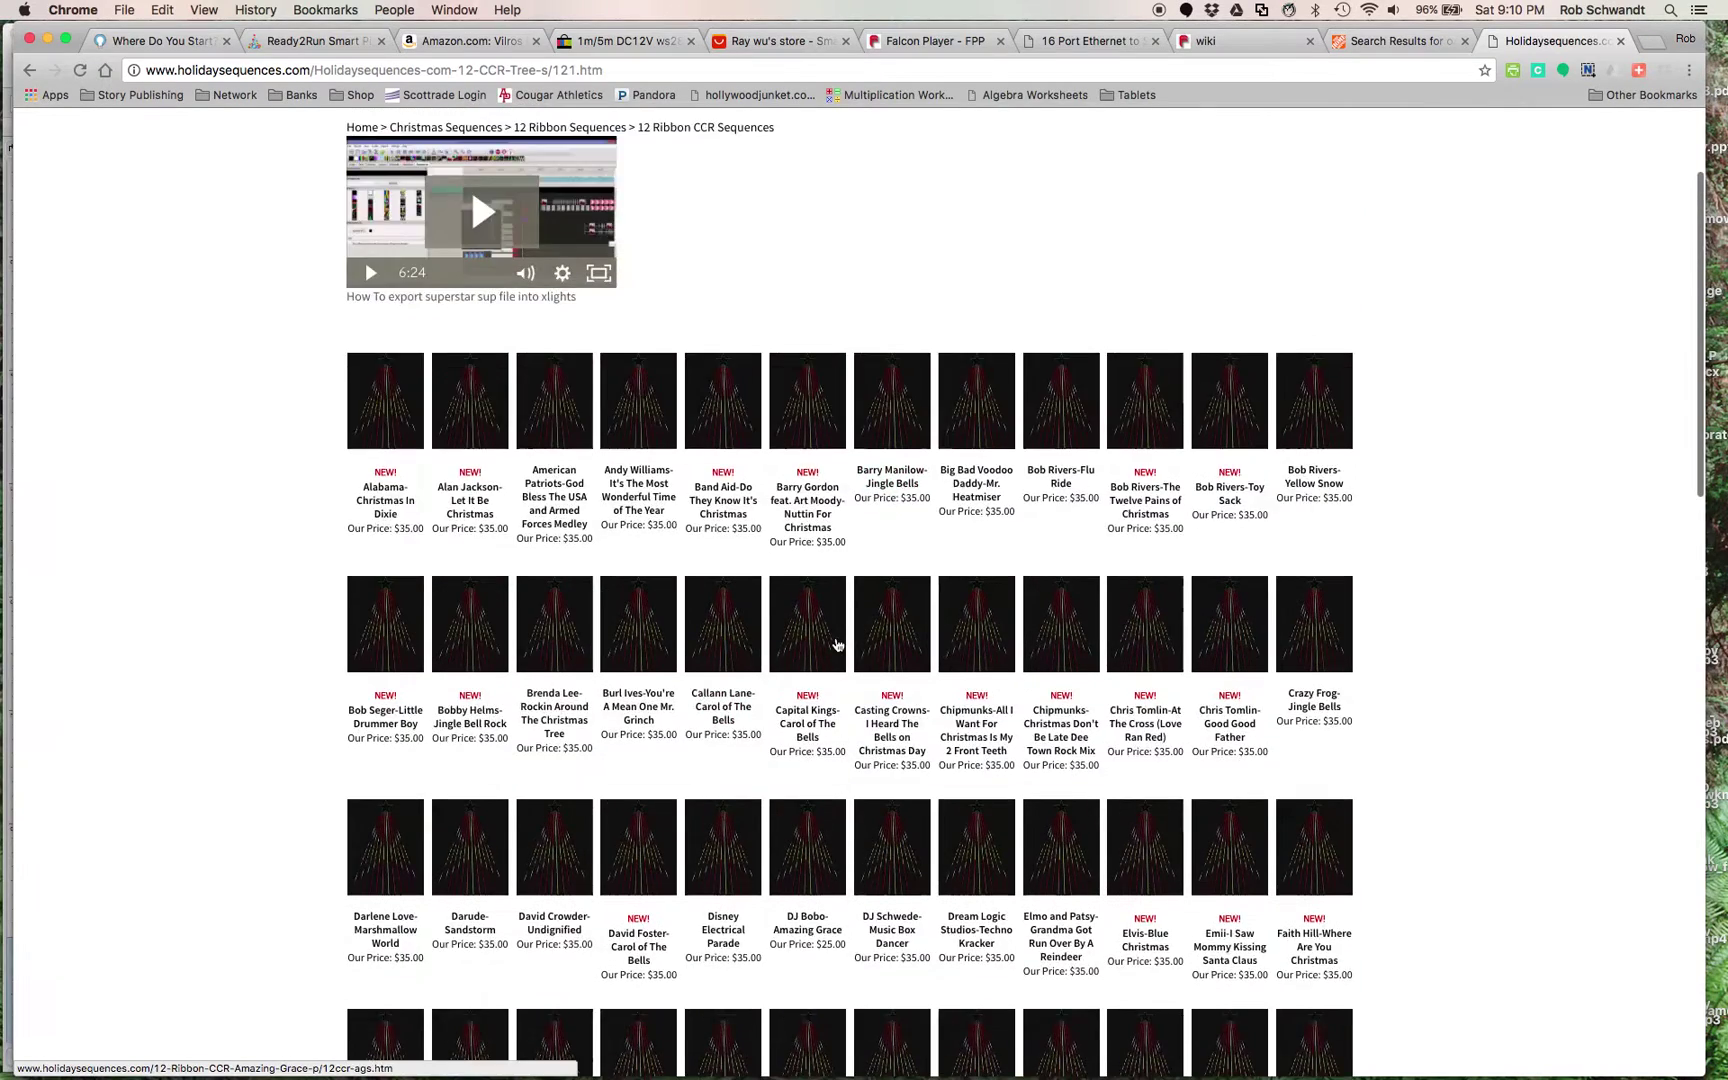
scroll(837, 645, up, 2)
scroll(837, 645, down, 6)
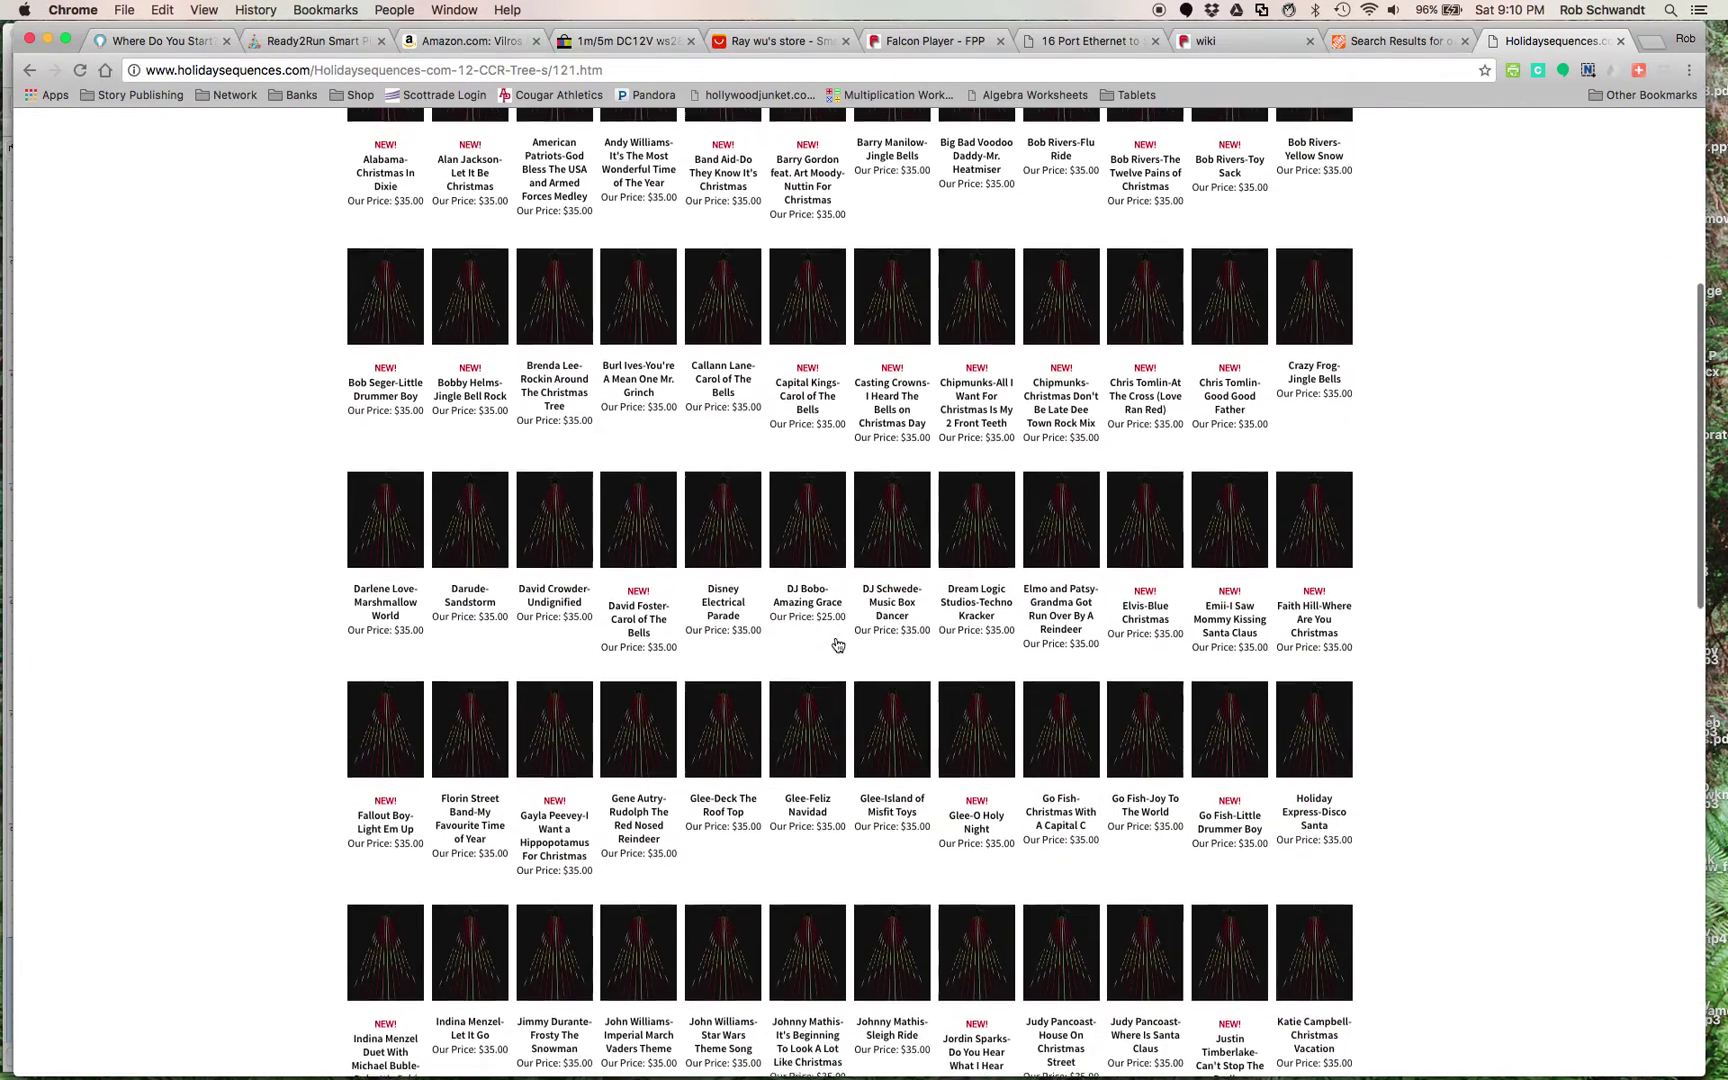
scroll(858, 587, down, 6)
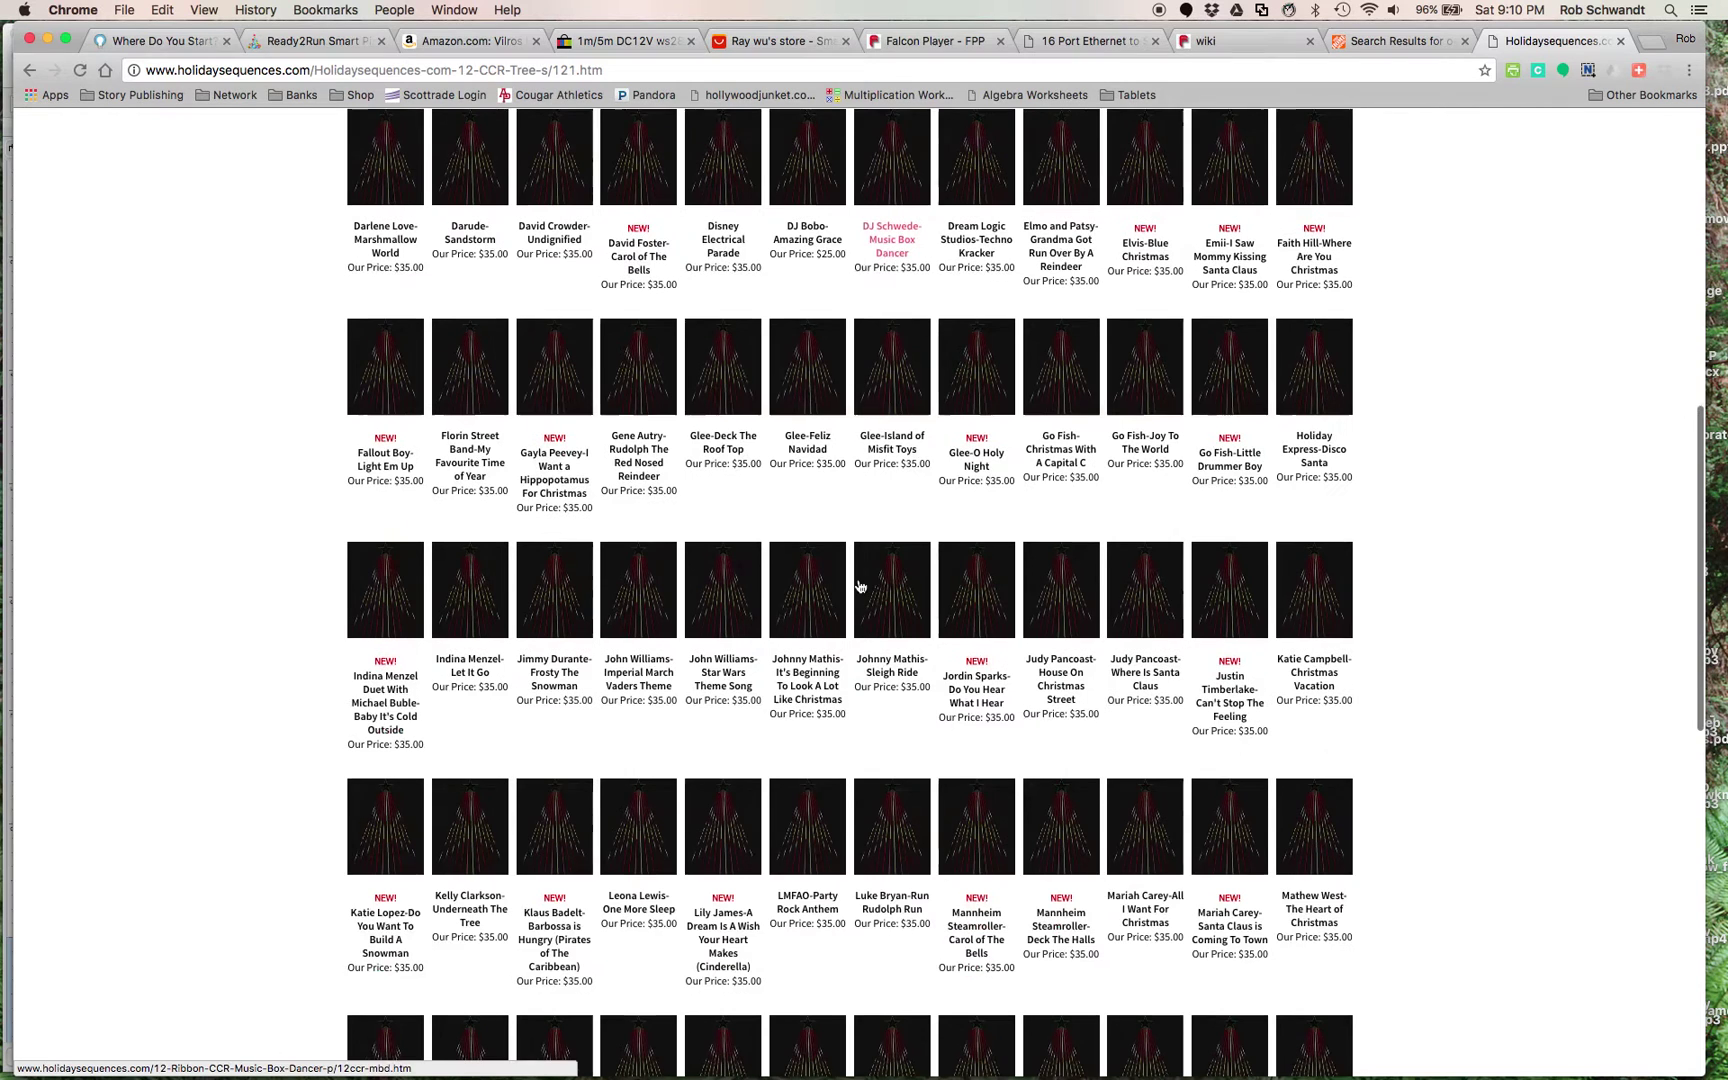
scroll(858, 587, down, 1)
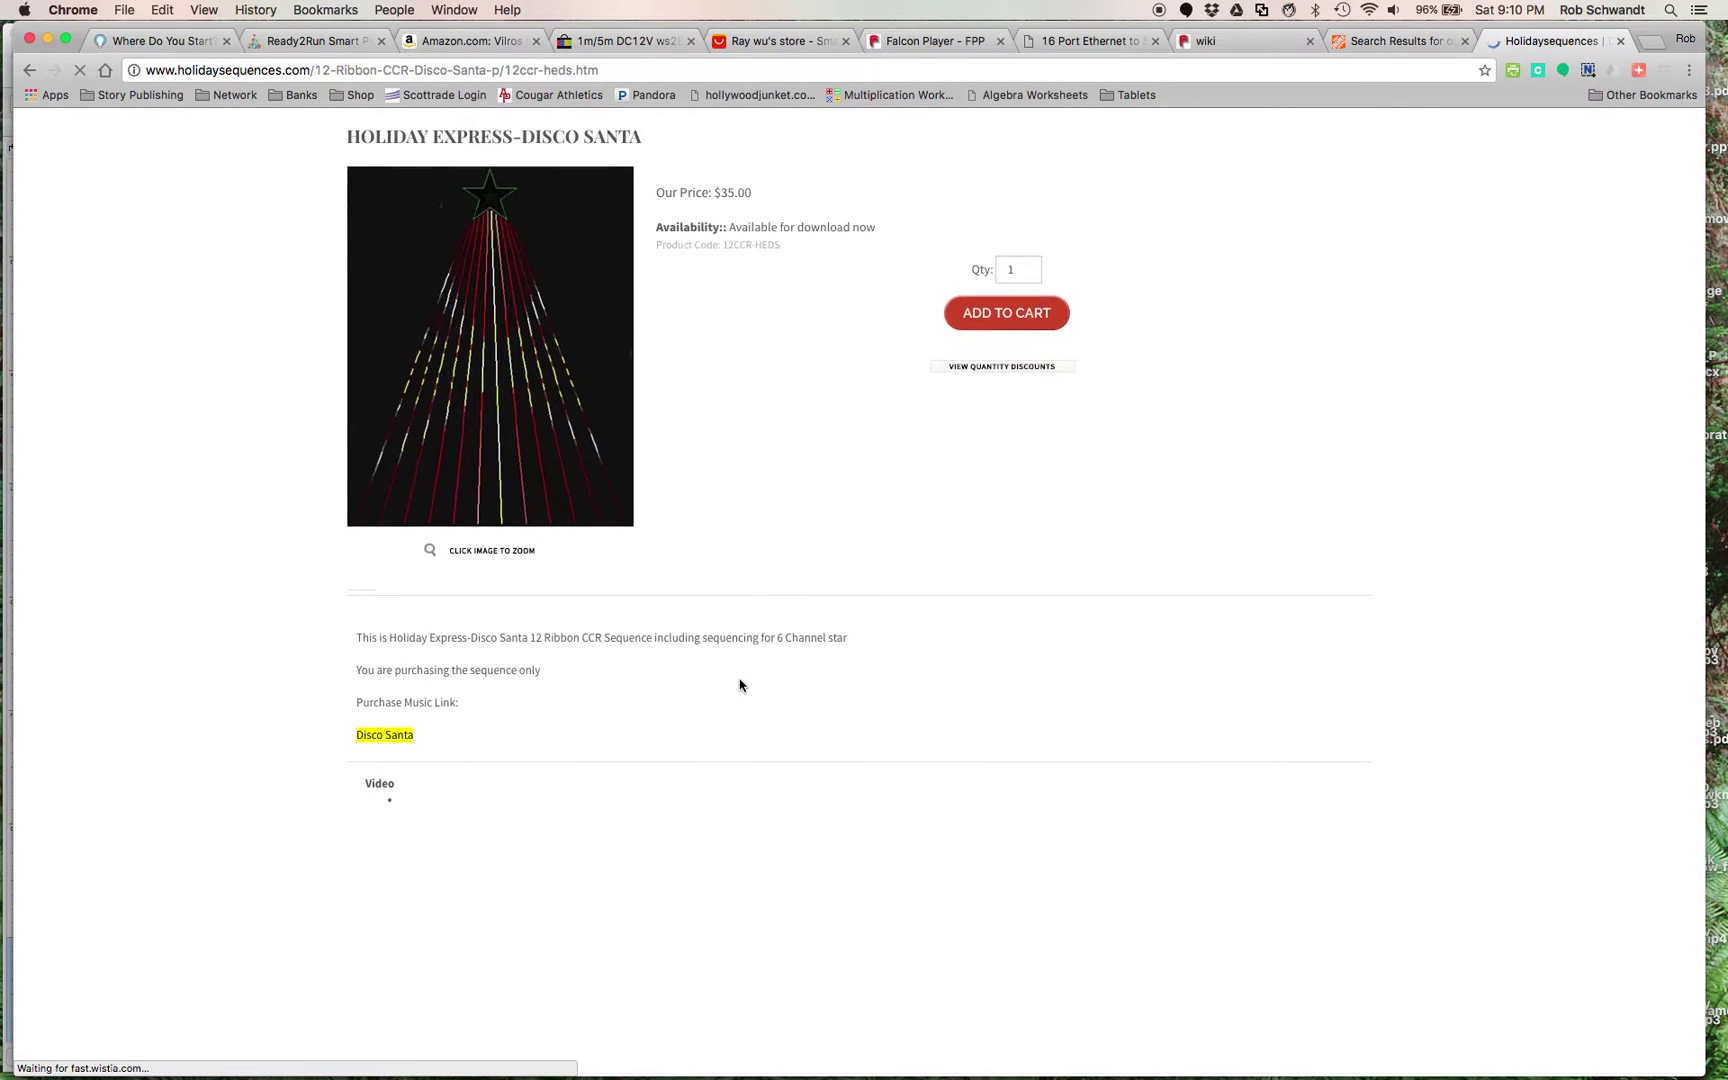
Step: Play the Disco Santa preview video full screen, adjust the volume, then pause it
scroll(650, 620, down, 5)
scroll(645, 671, down, 4)
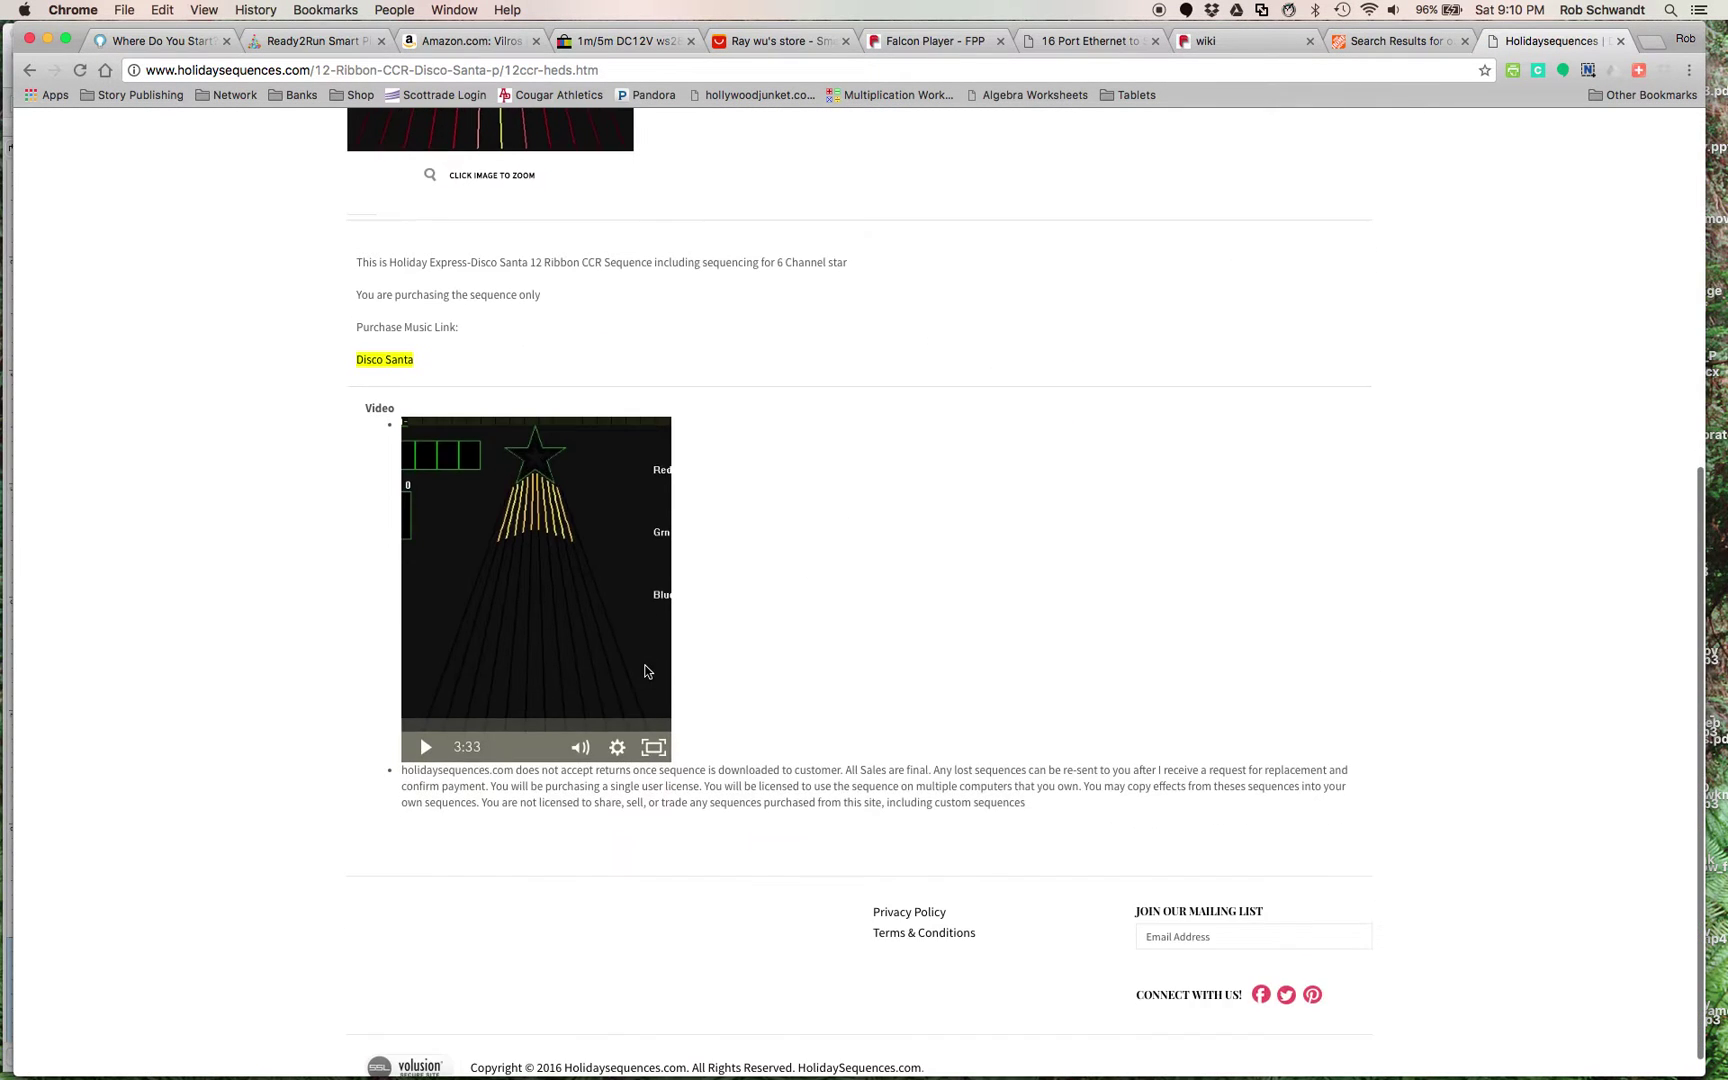
click(424, 746)
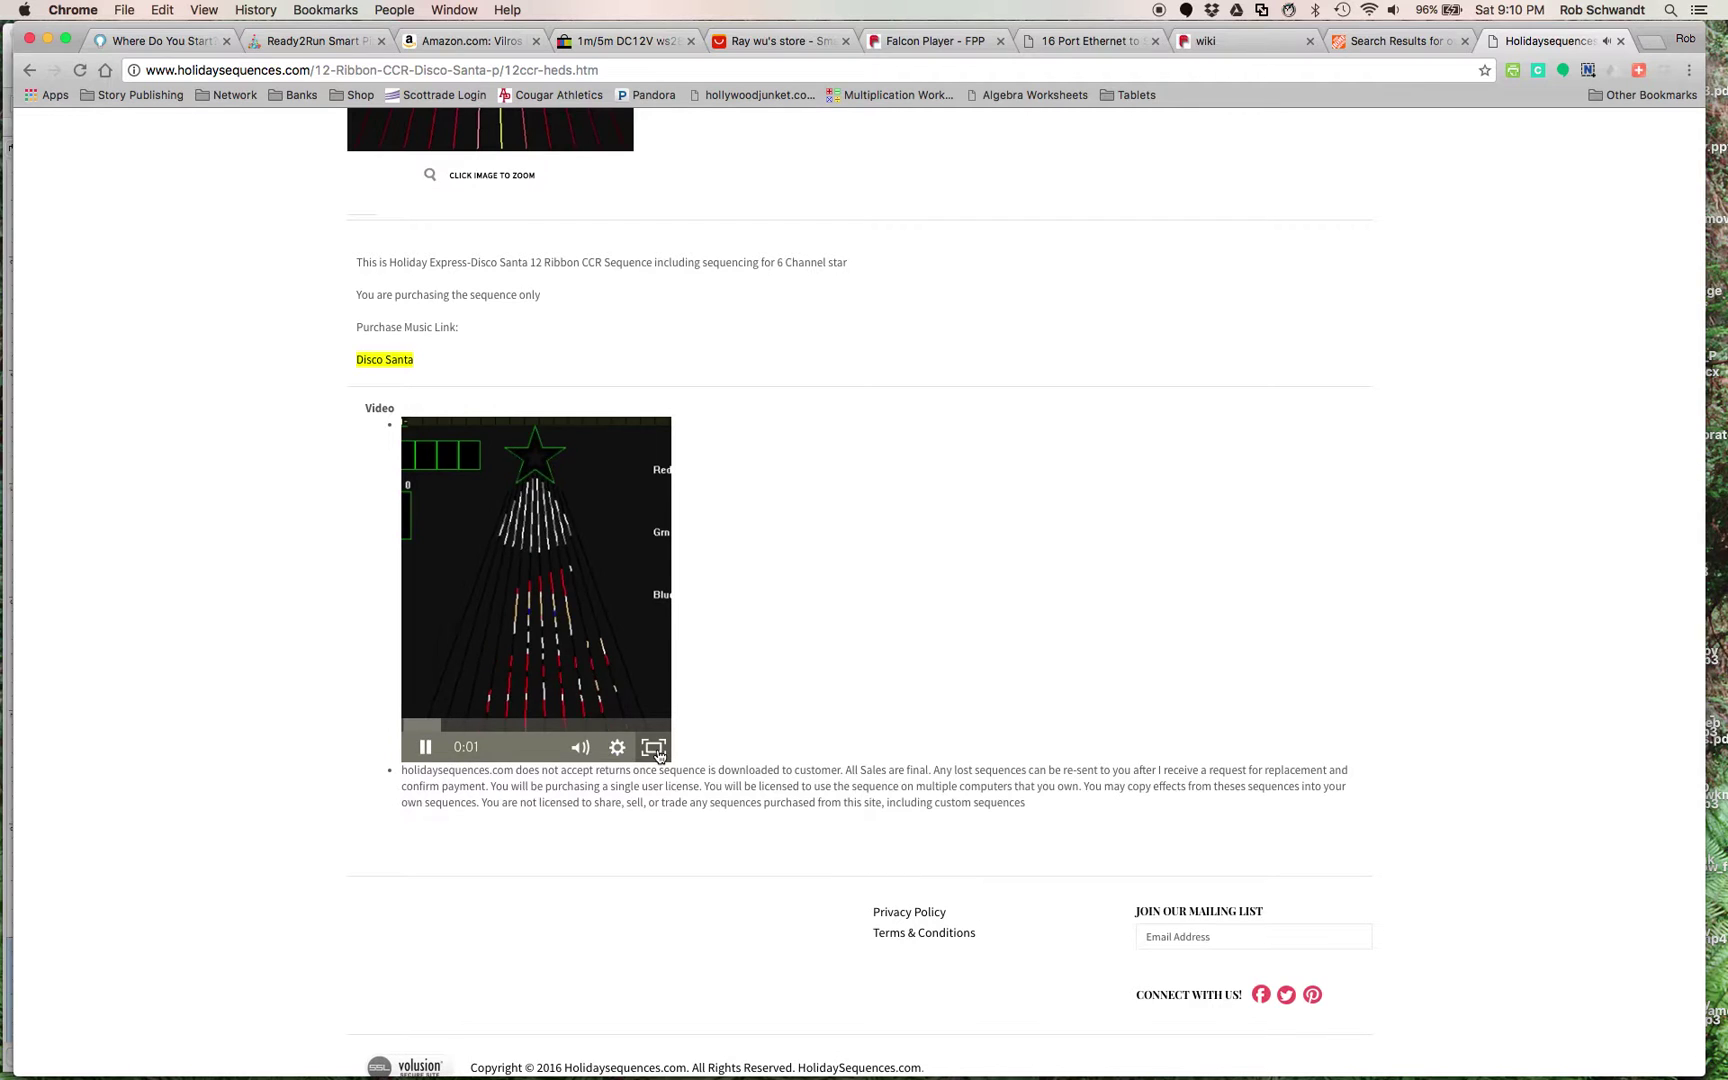
click(655, 750)
key(XF86AudioRaiseVolume)
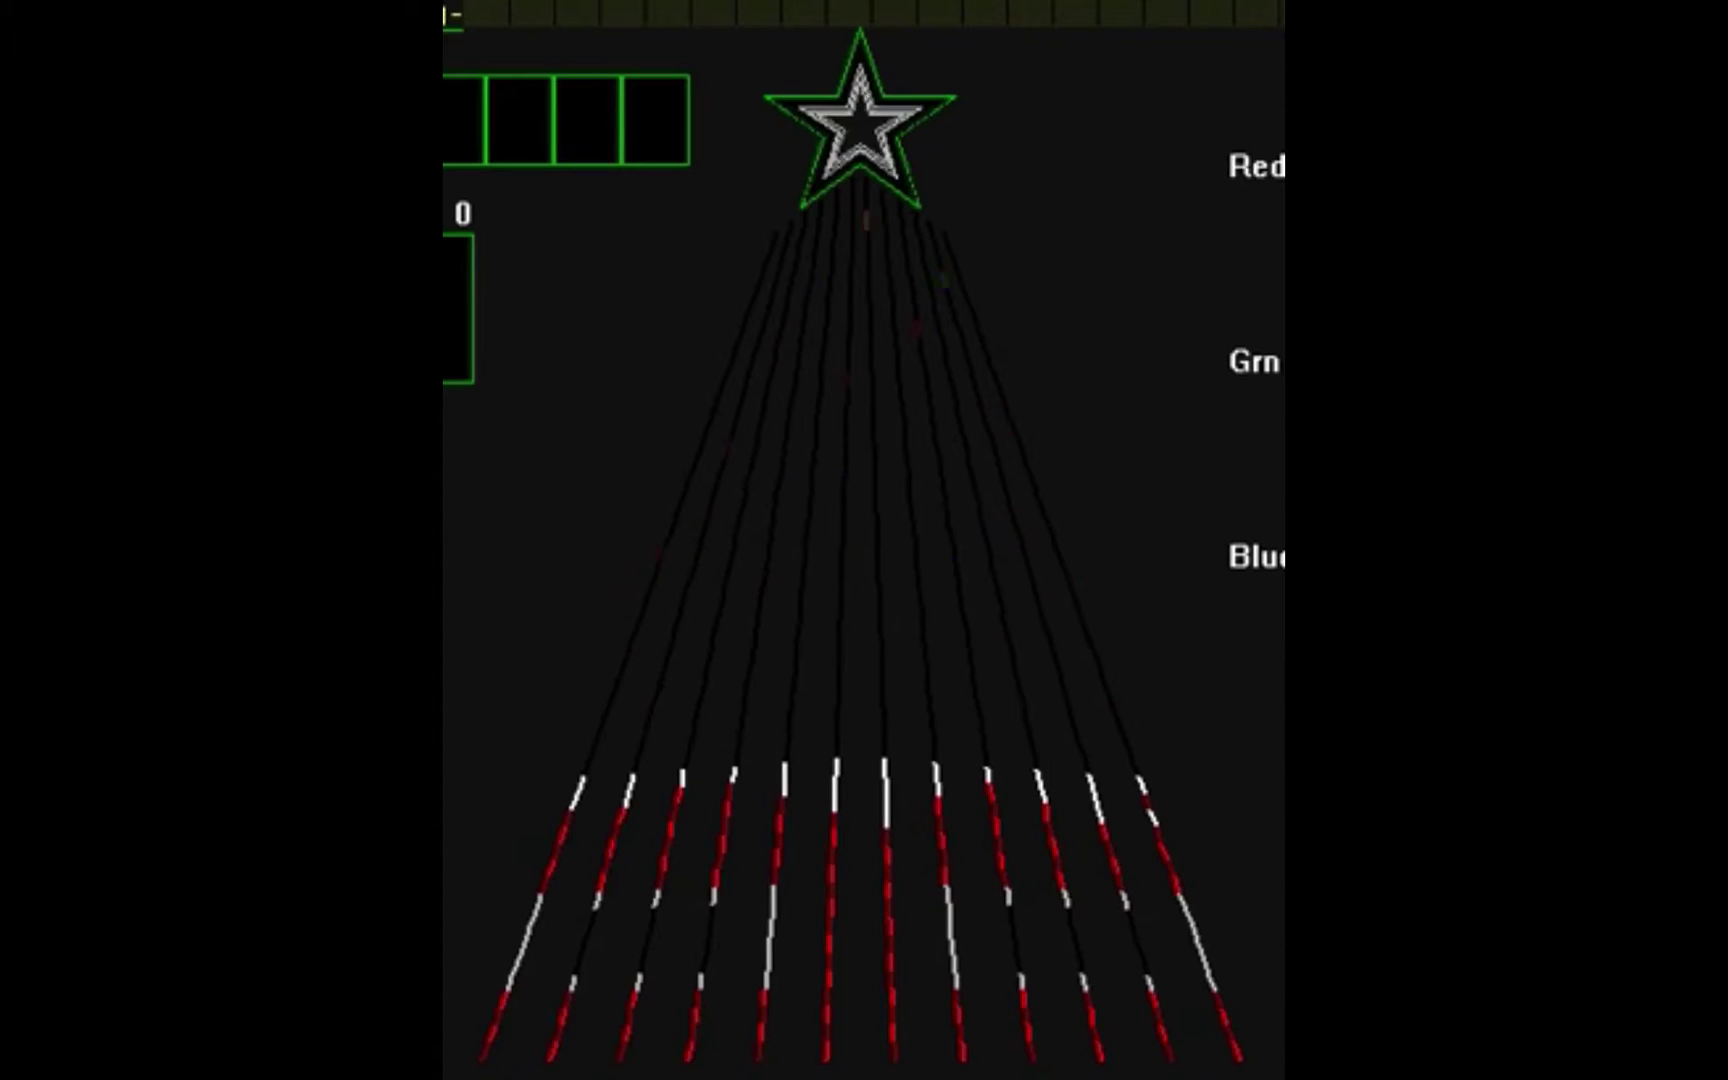
key(XF86AudioLowerVolume)
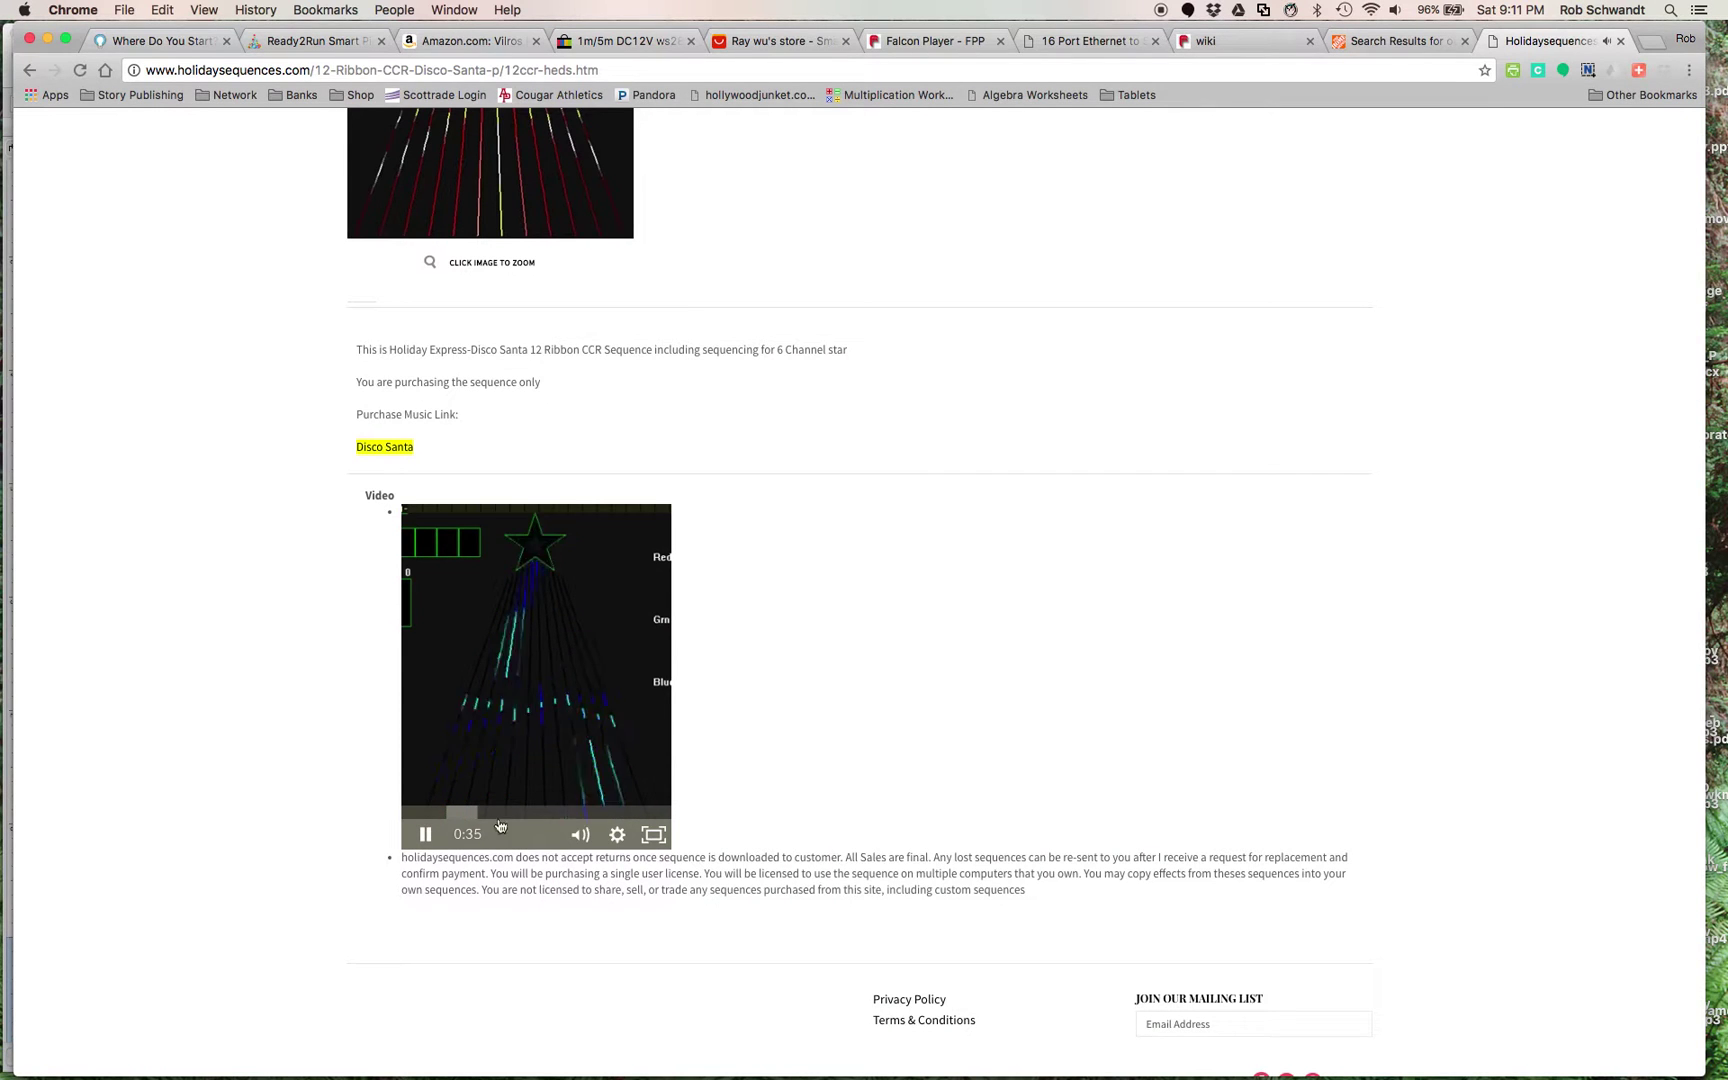
click(426, 834)
Step: Check the $0.99 Disco Santa song listing on Amazon, then return to the sequence page
scroll(914, 586, up, 5)
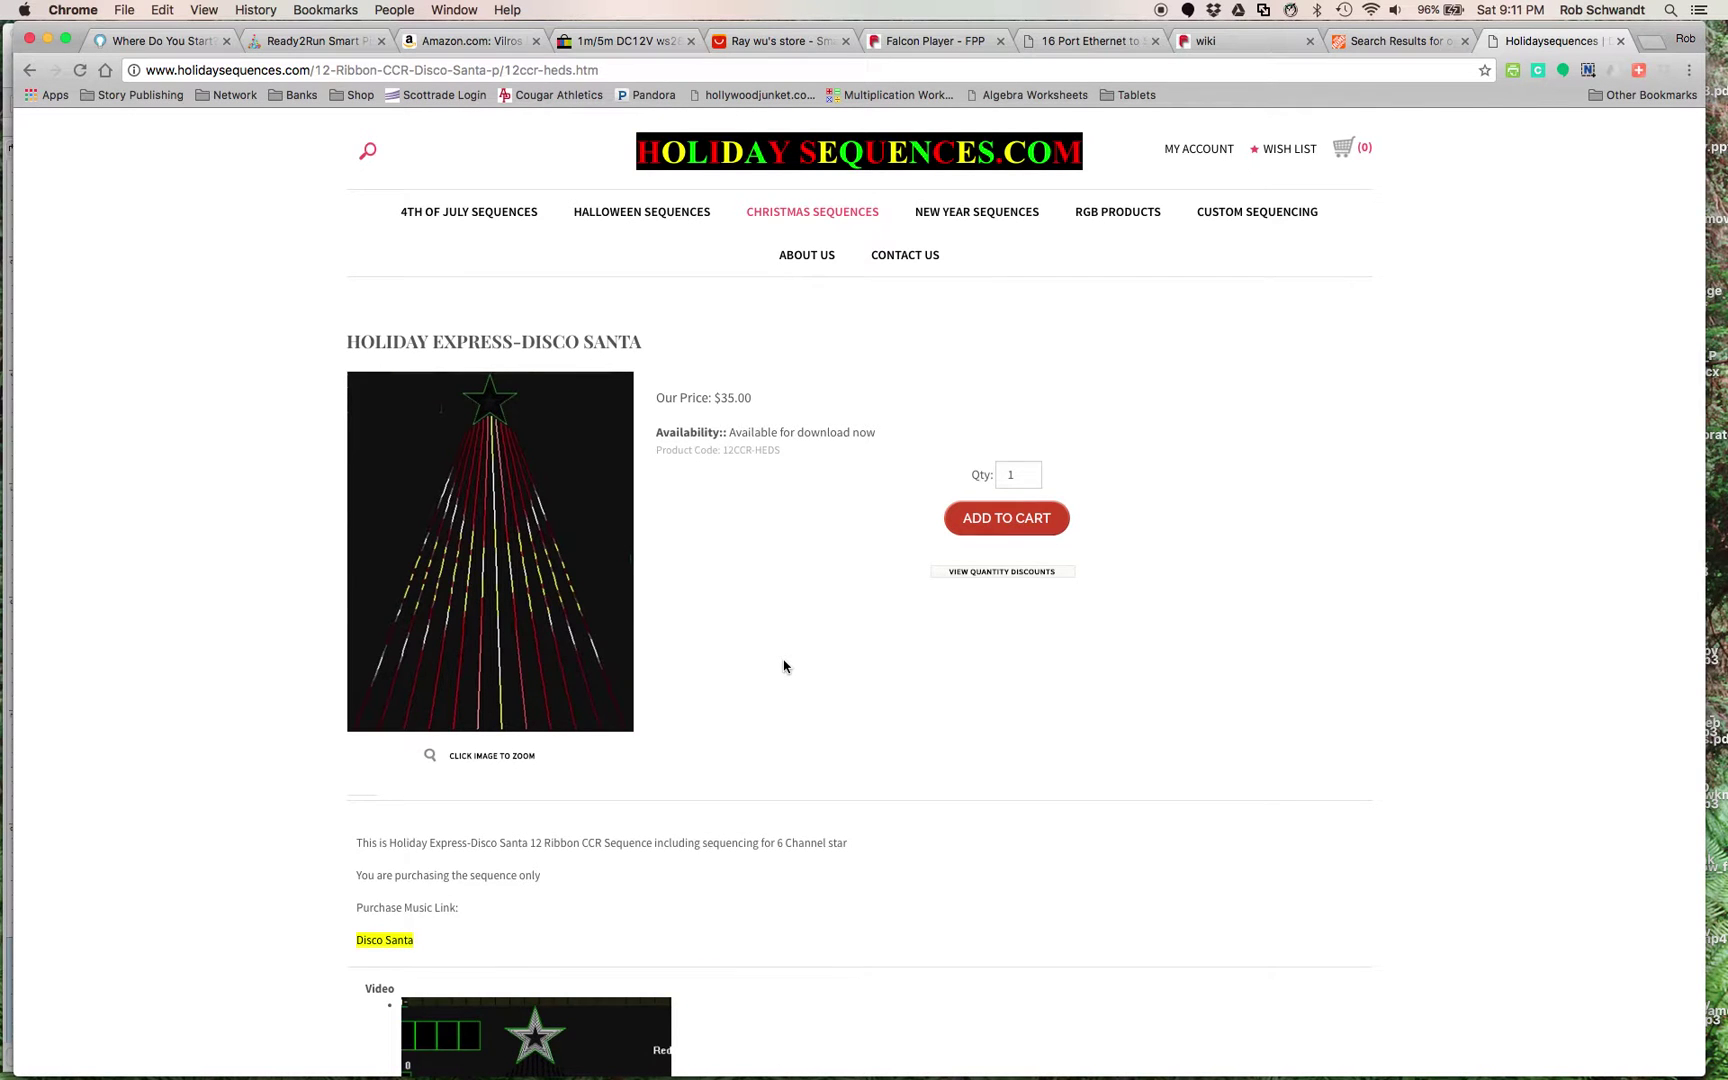
scroll(785, 665, down, 5)
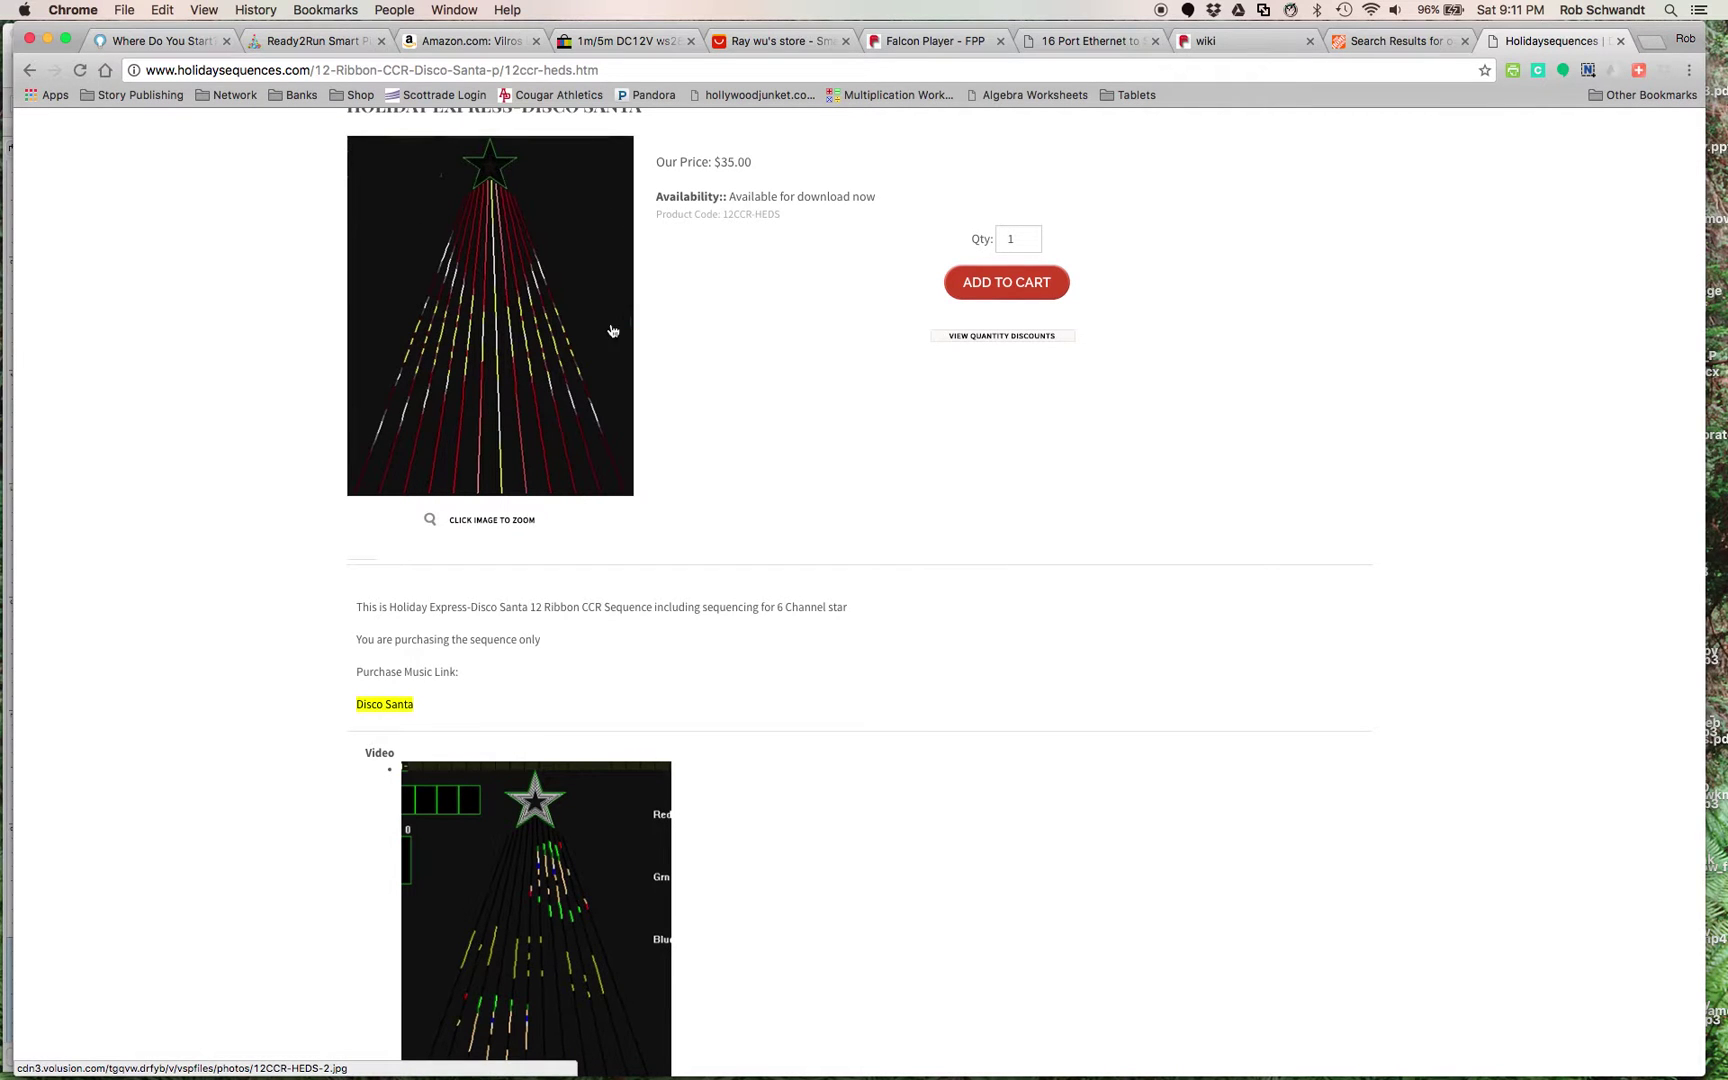
click(379, 712)
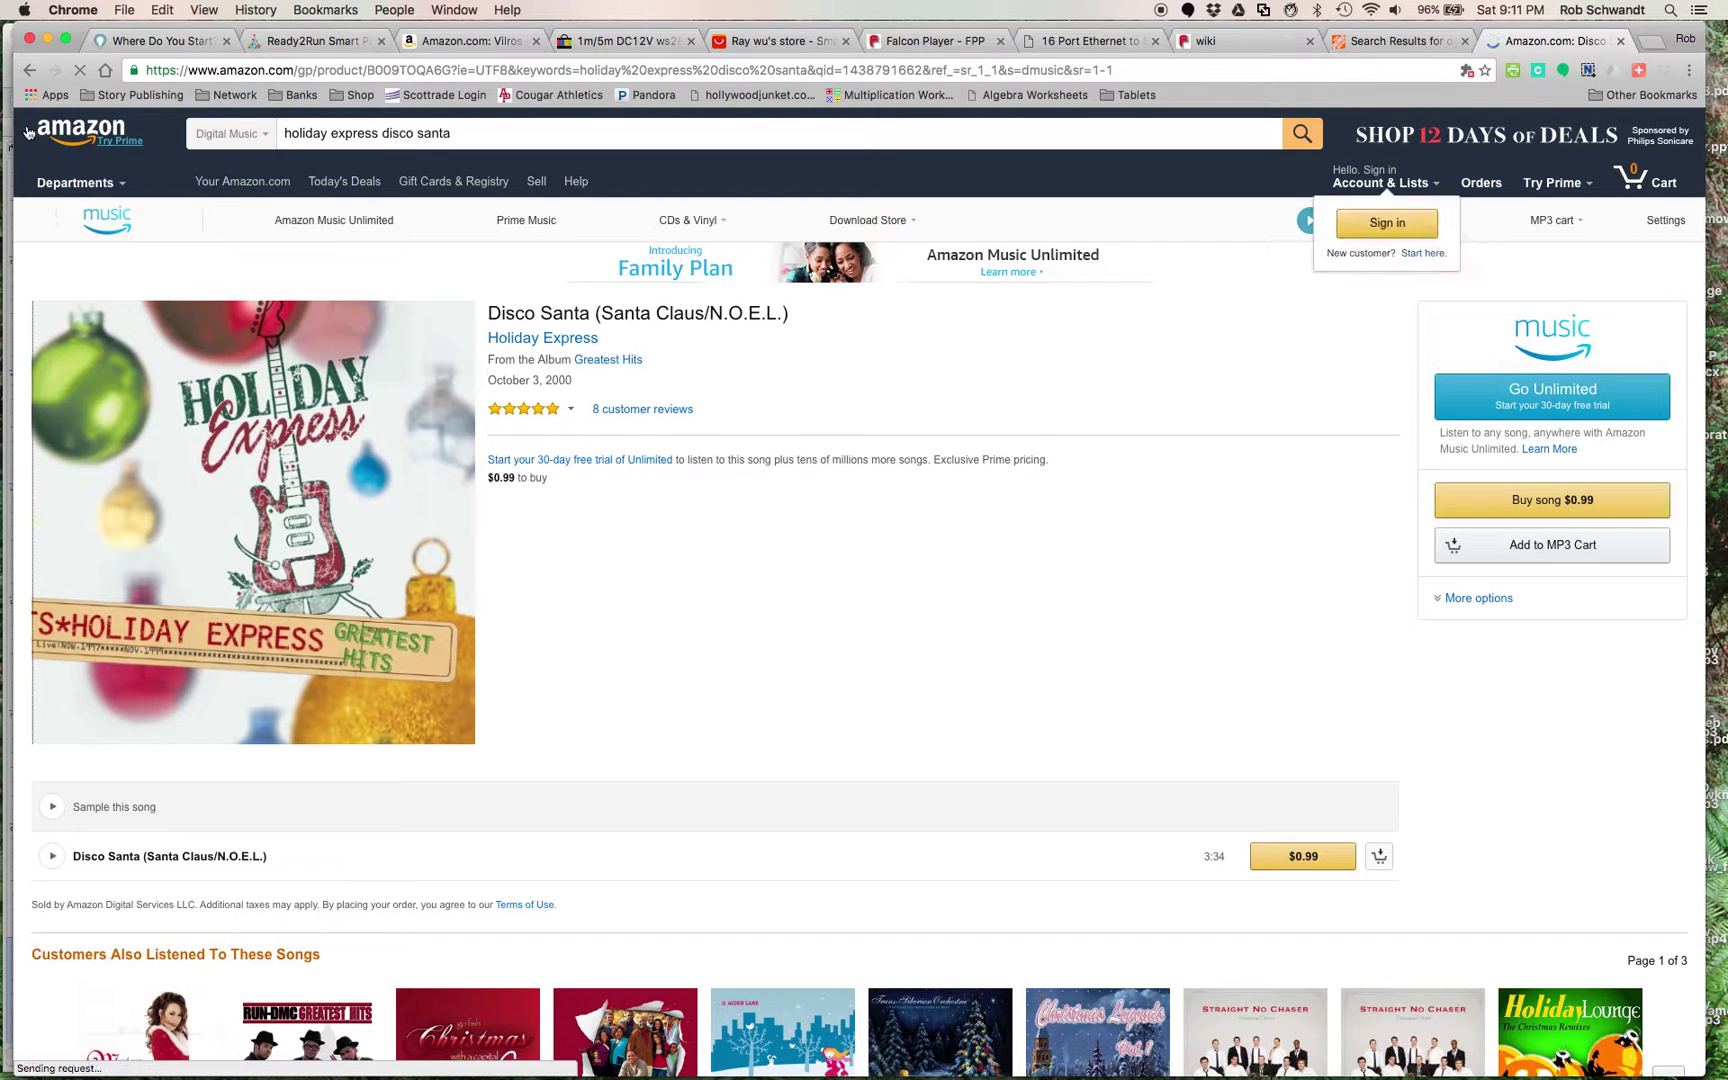
click(34, 76)
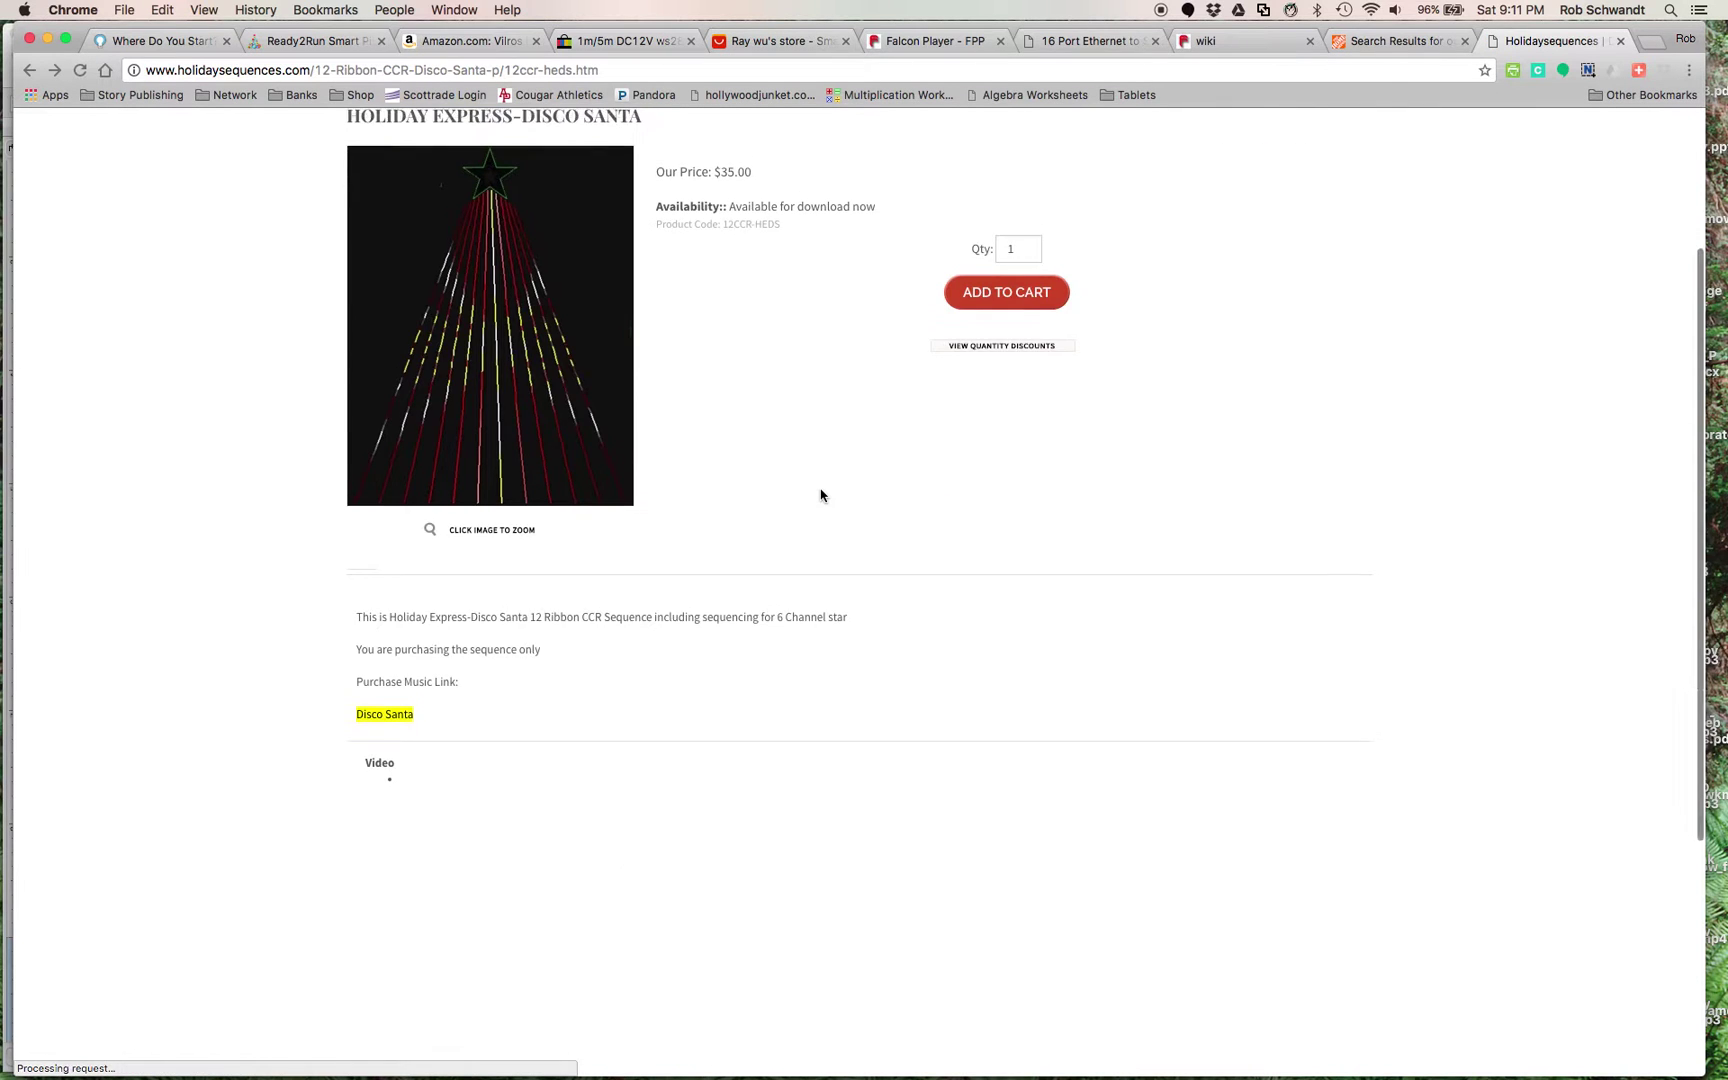
Step: Bring up a Finder window showing the Desktop folder and move it up and left
mouse_move(520, 1068)
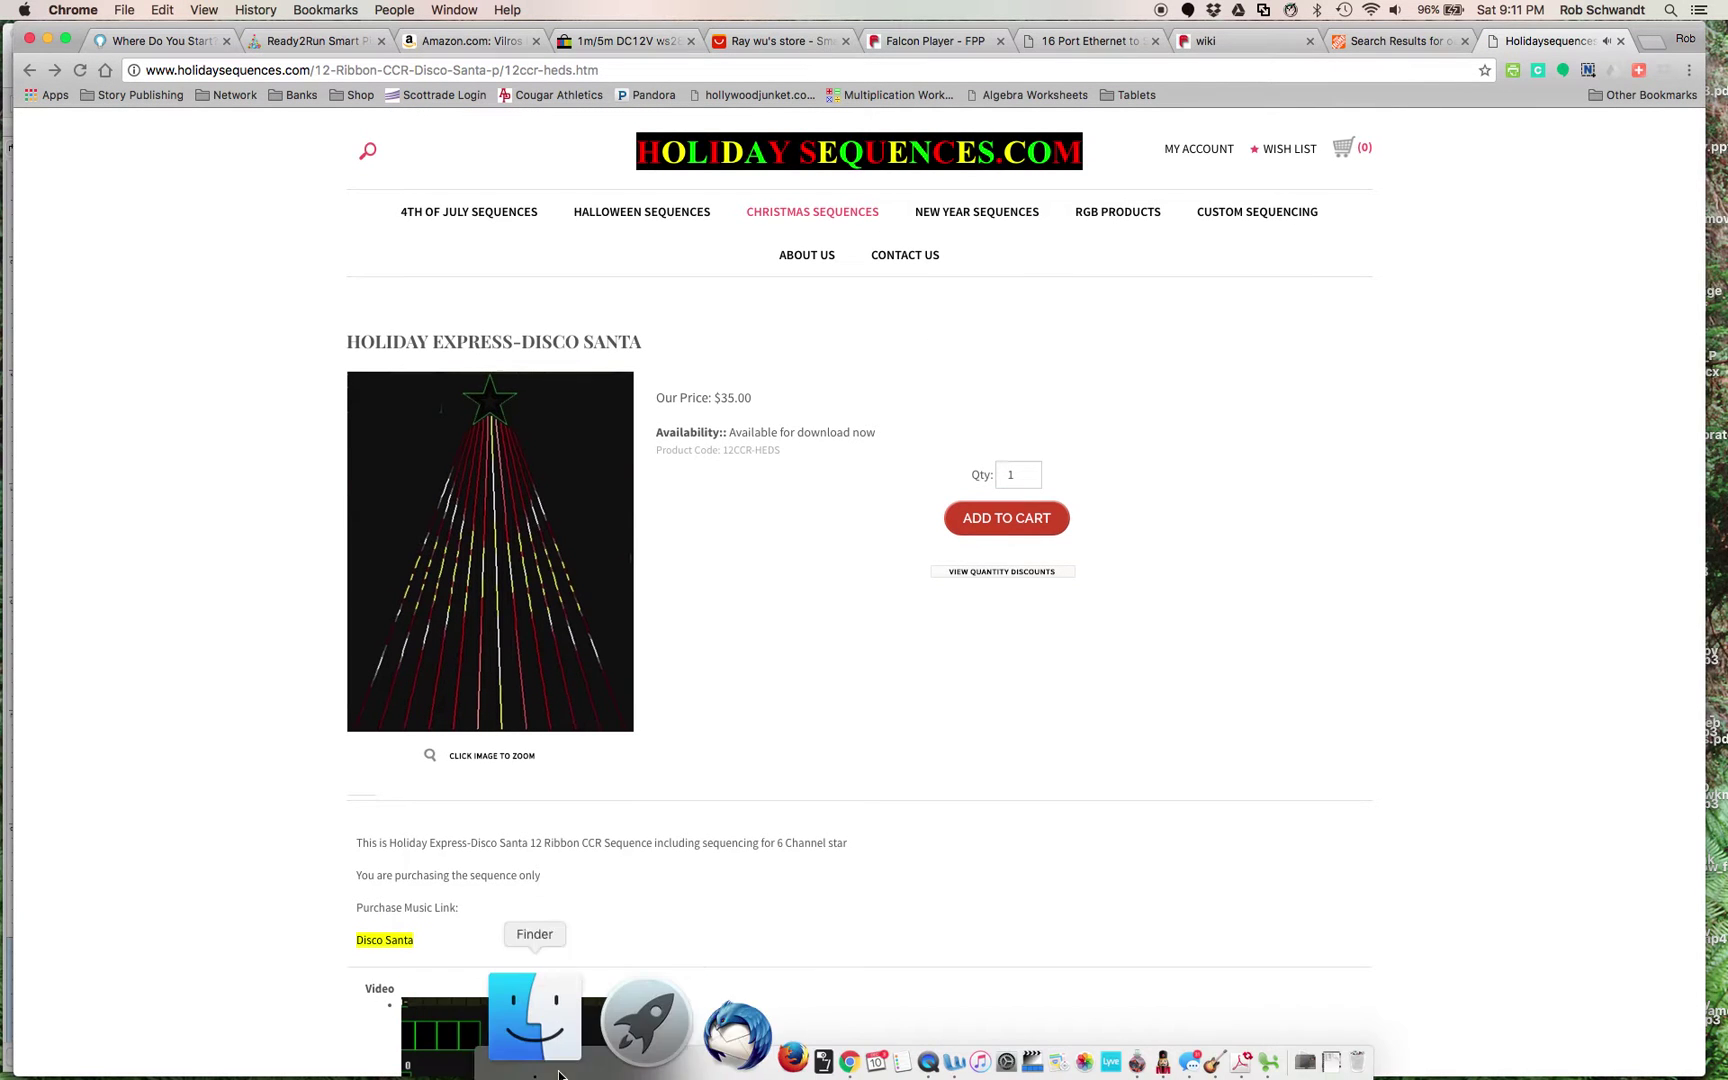
click(549, 1055)
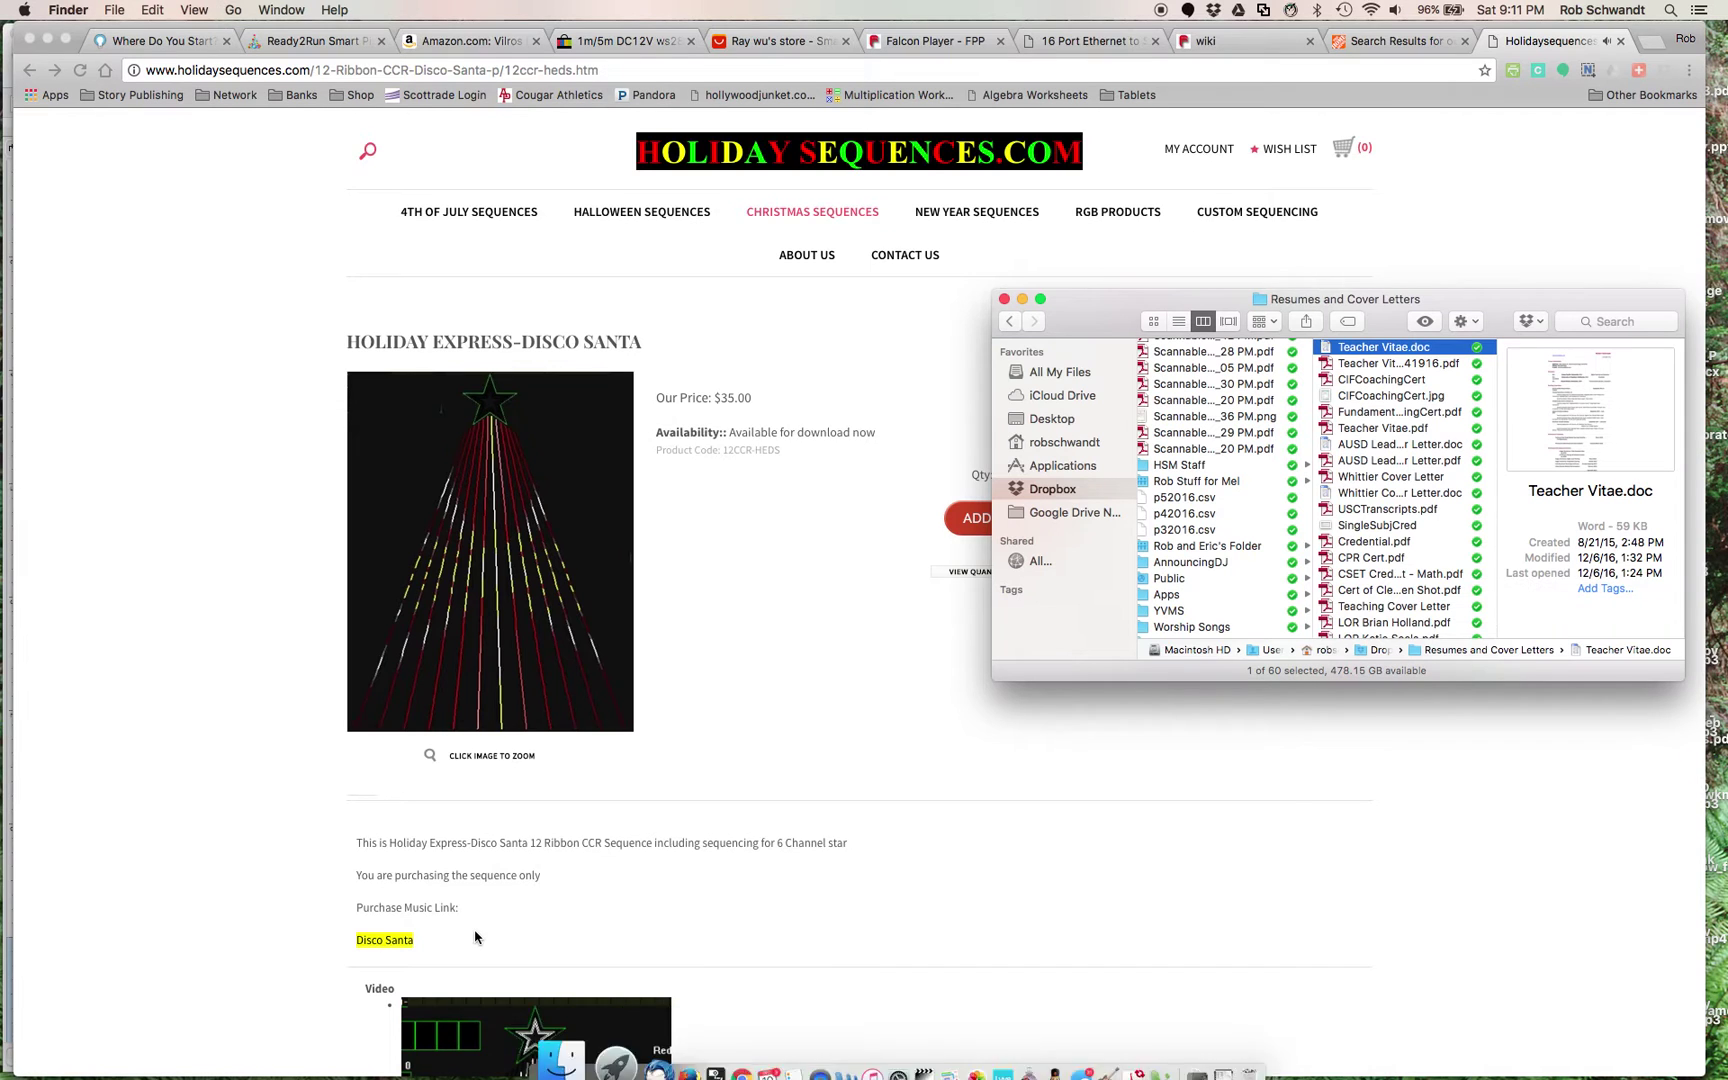
scroll(280, 900, down, 5)
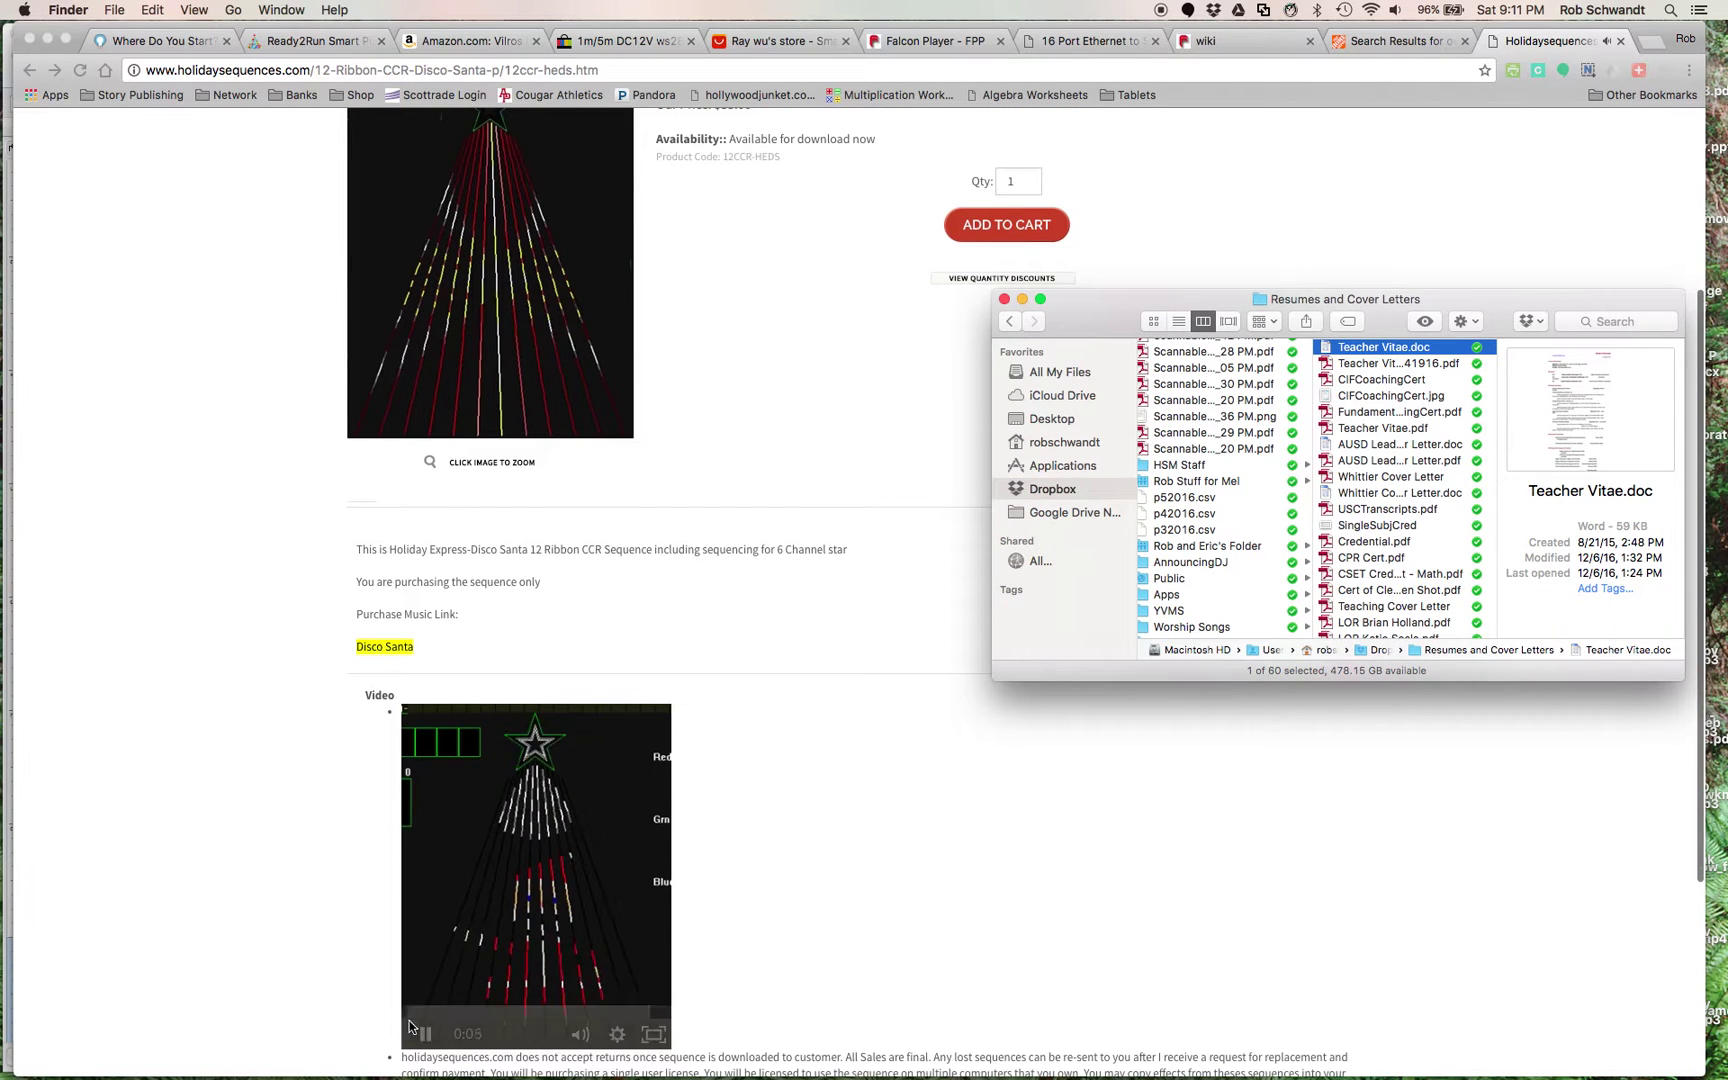
click(389, 911)
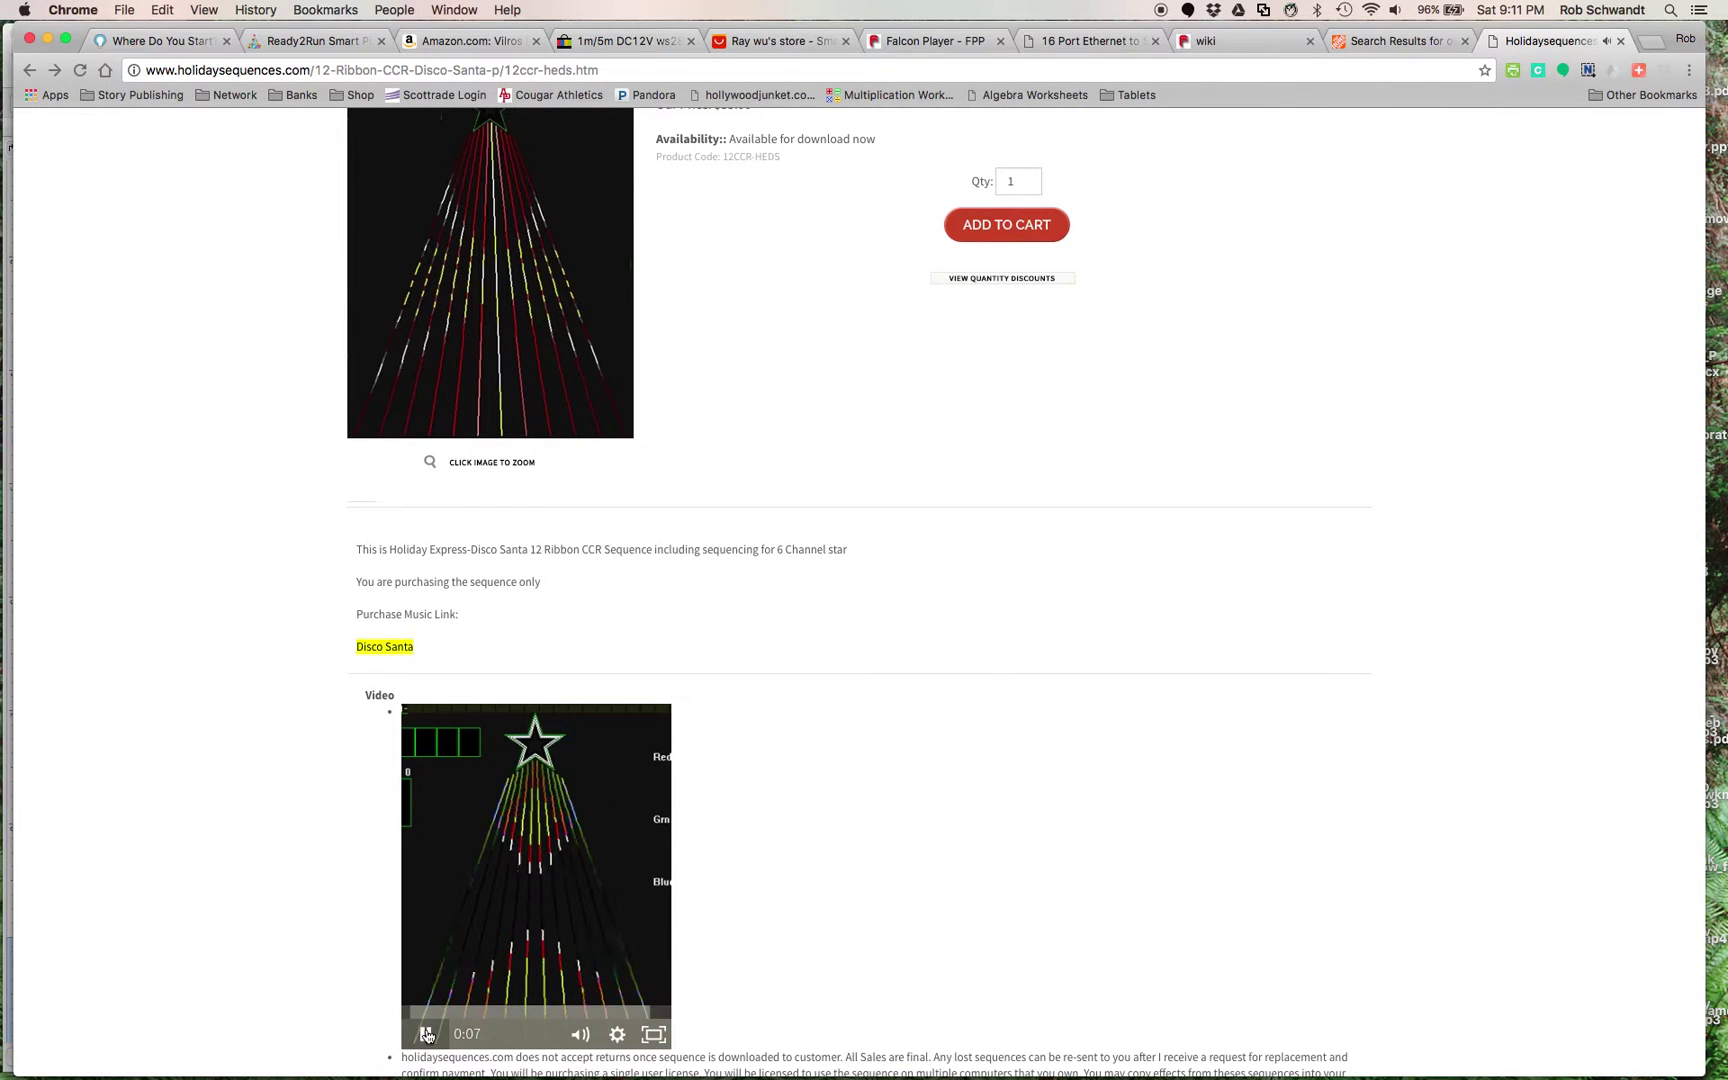
click(515, 1020)
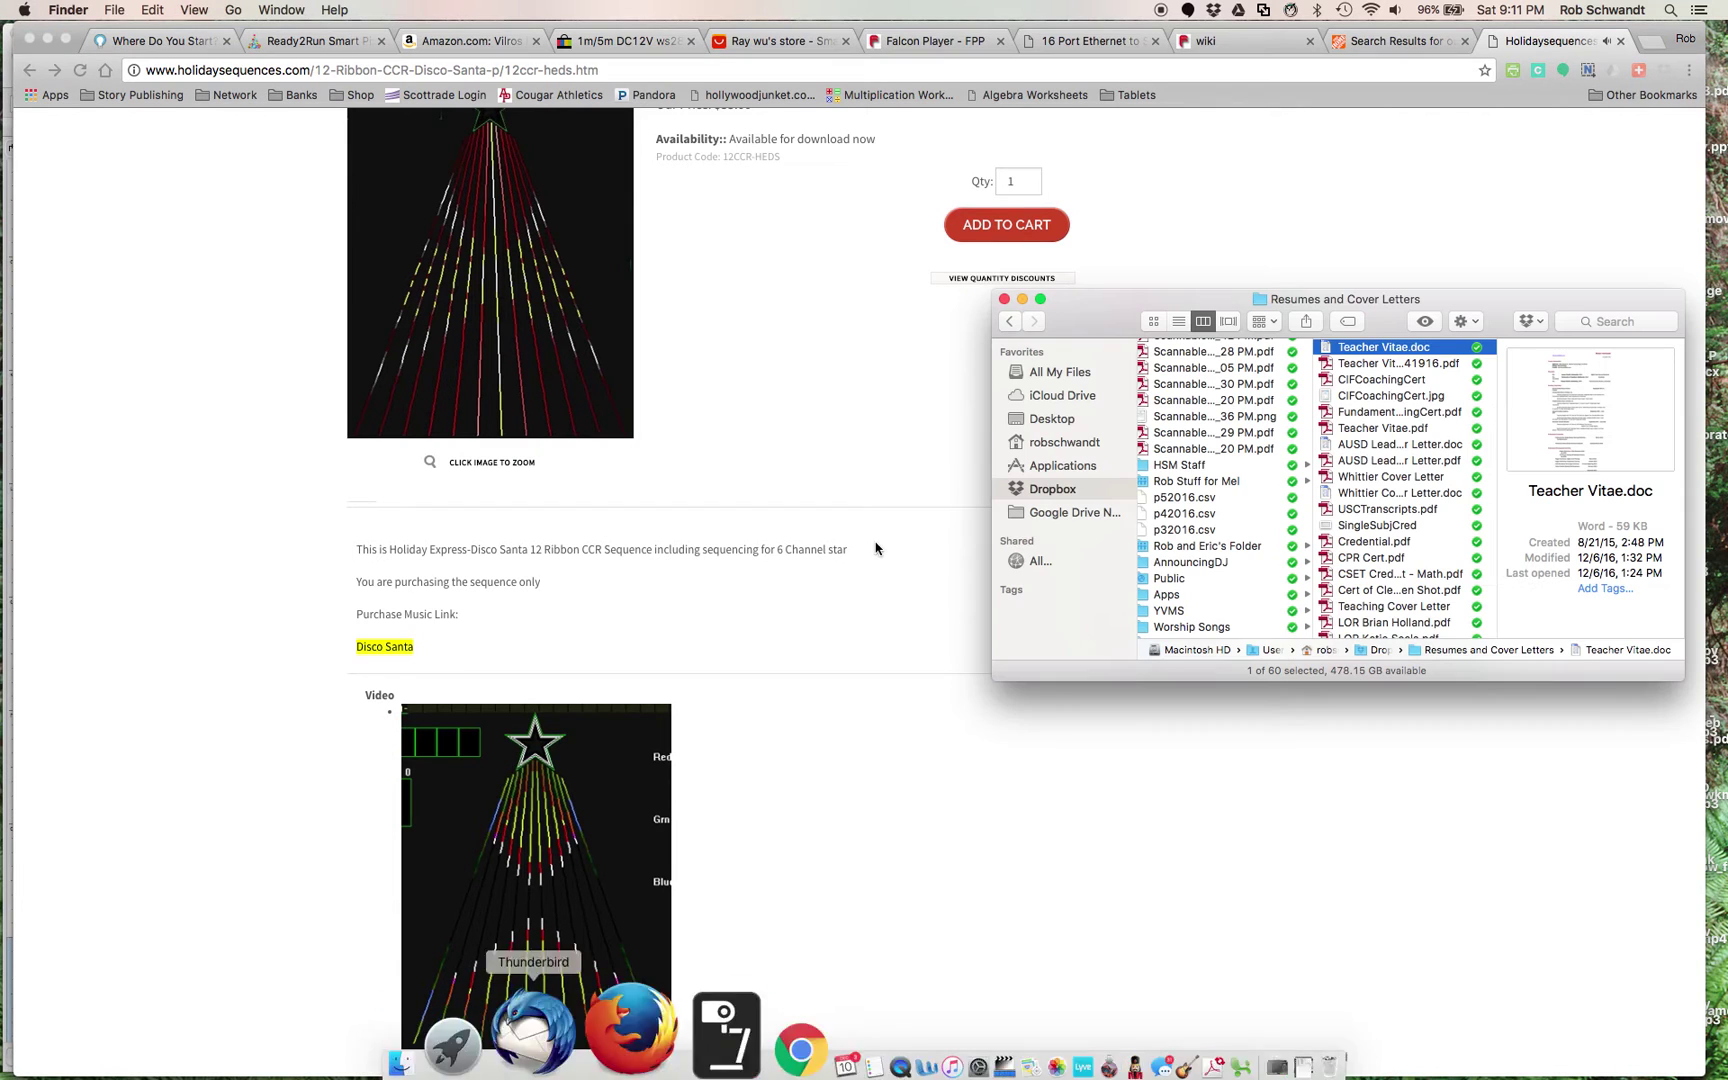
click(1063, 418)
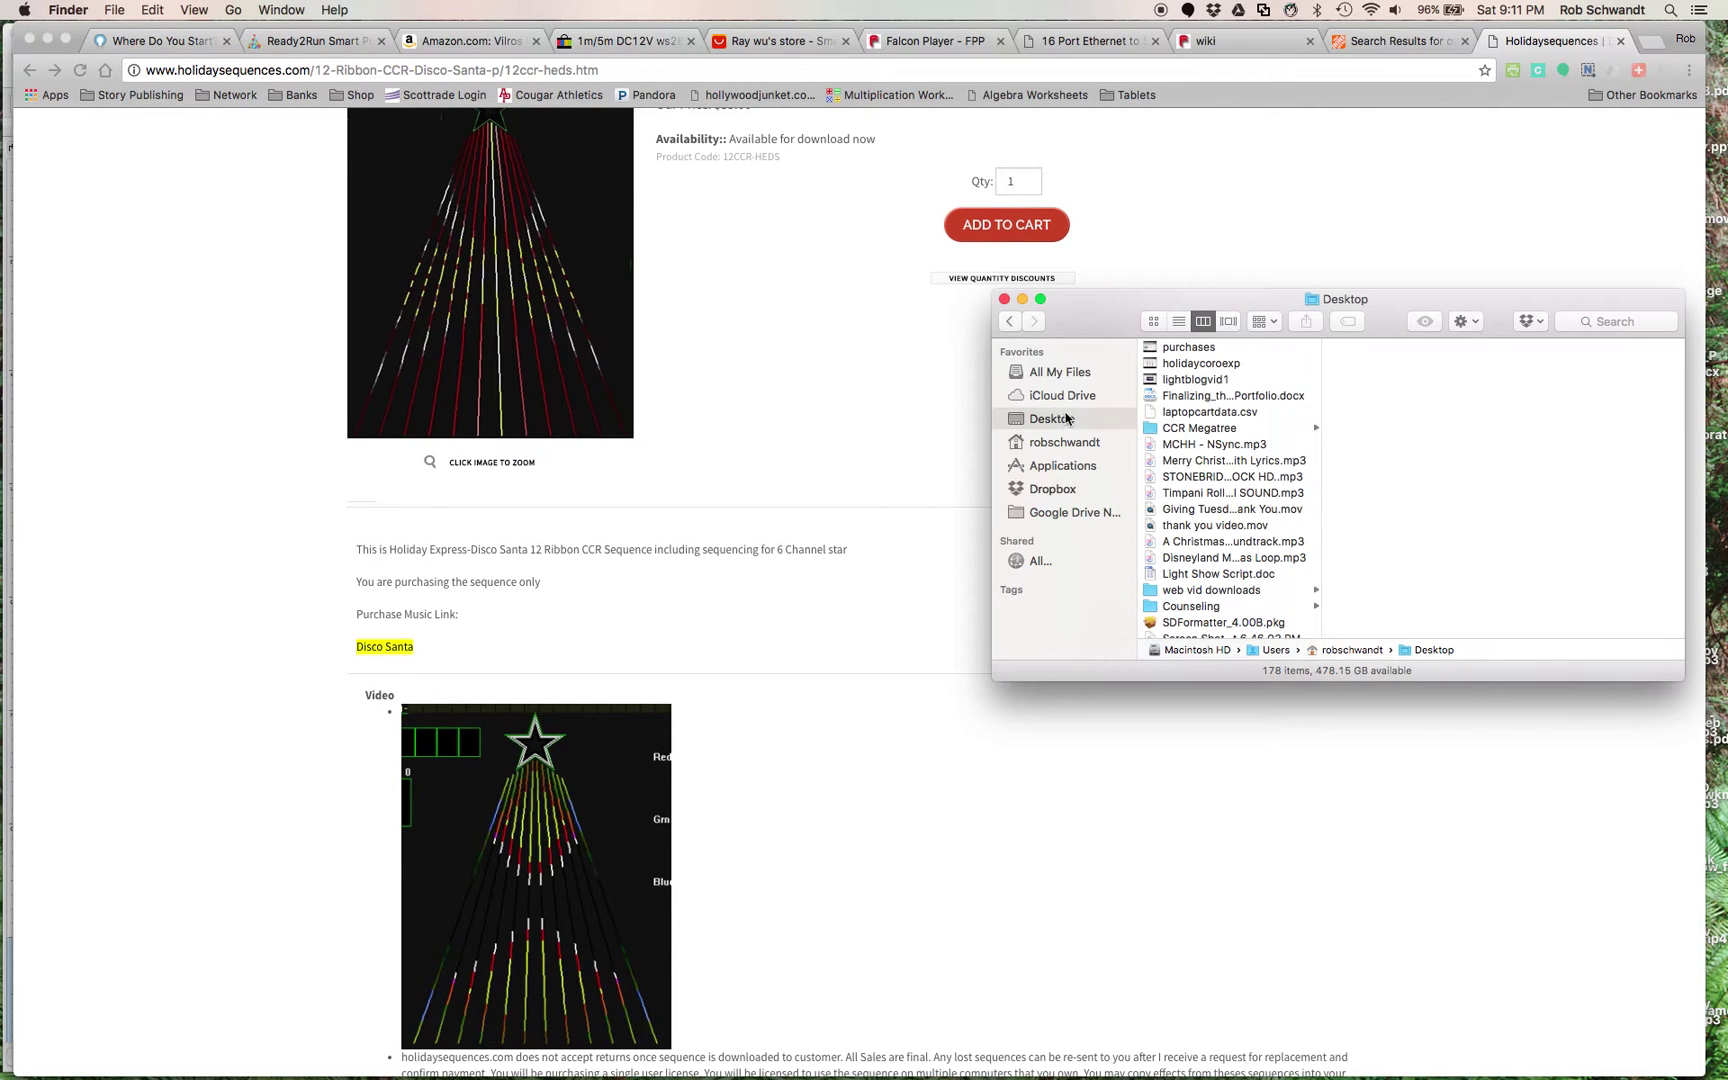
drag(1086, 320, 908, 258)
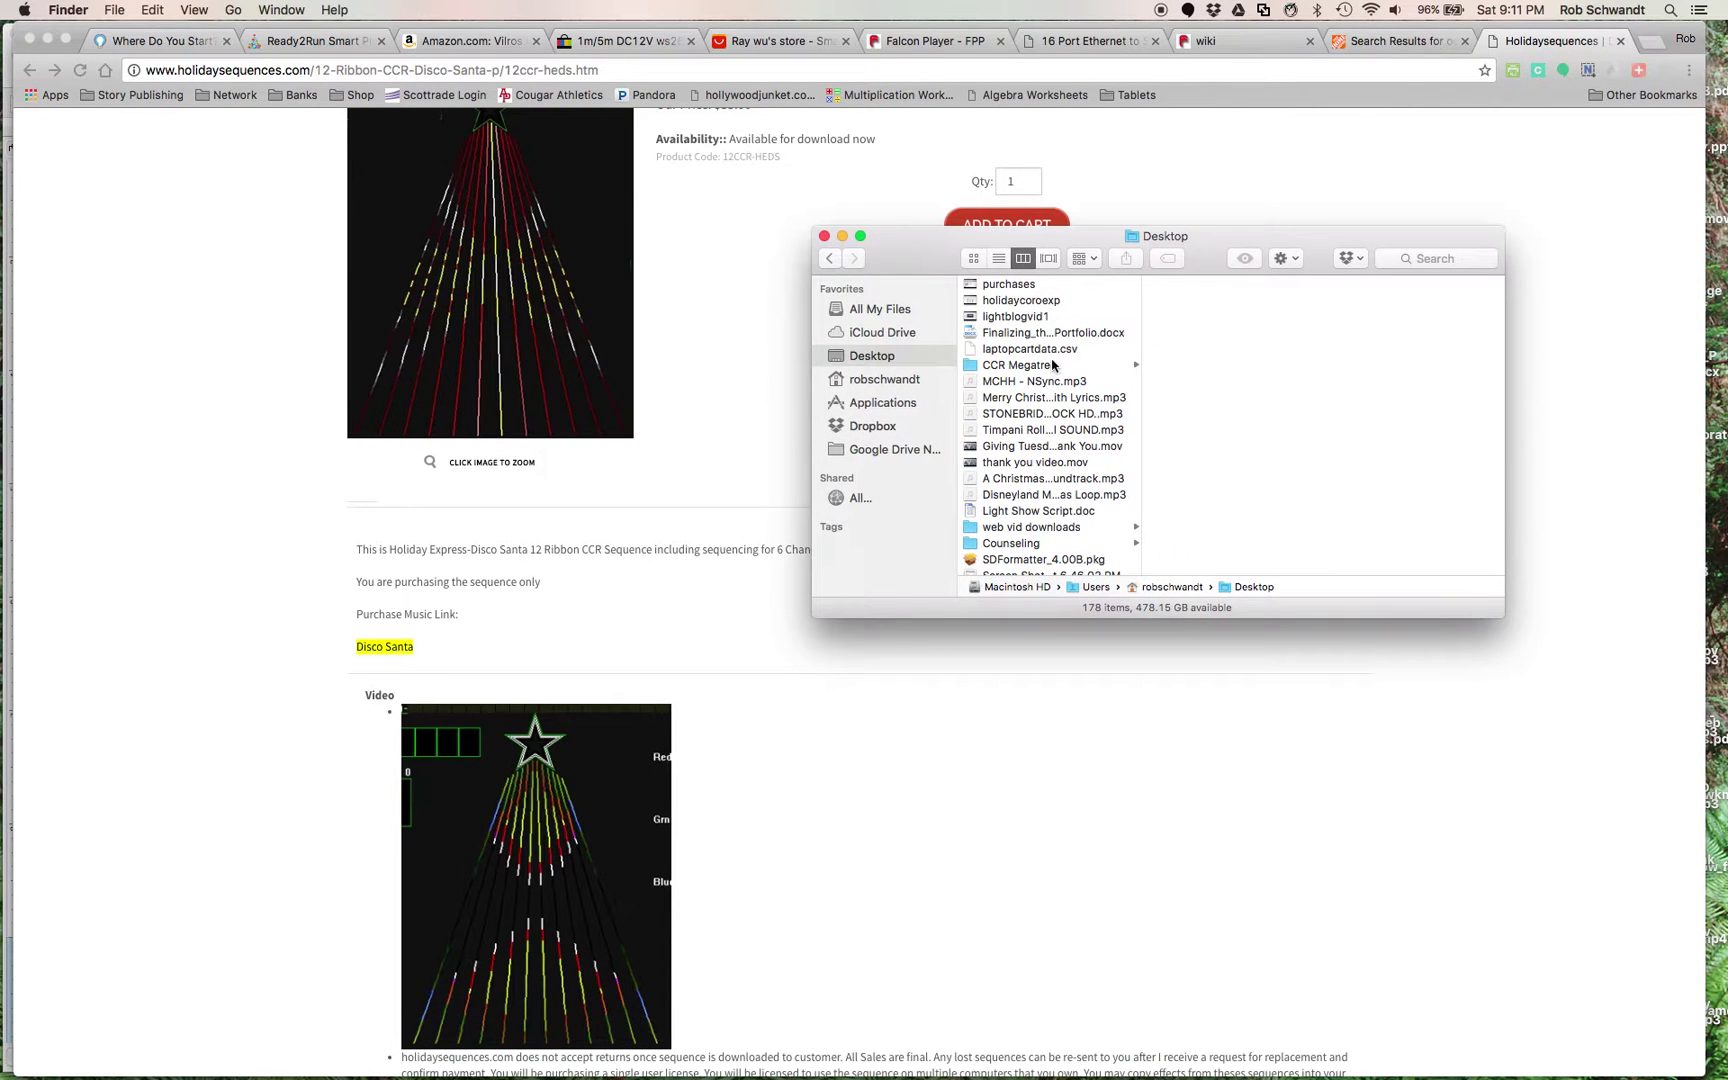
Step: Open CCR Megatree > 12CCR12DAYSOFCHRISTMAS and scroll through its PNG, .lms and .sup files
click(1045, 368)
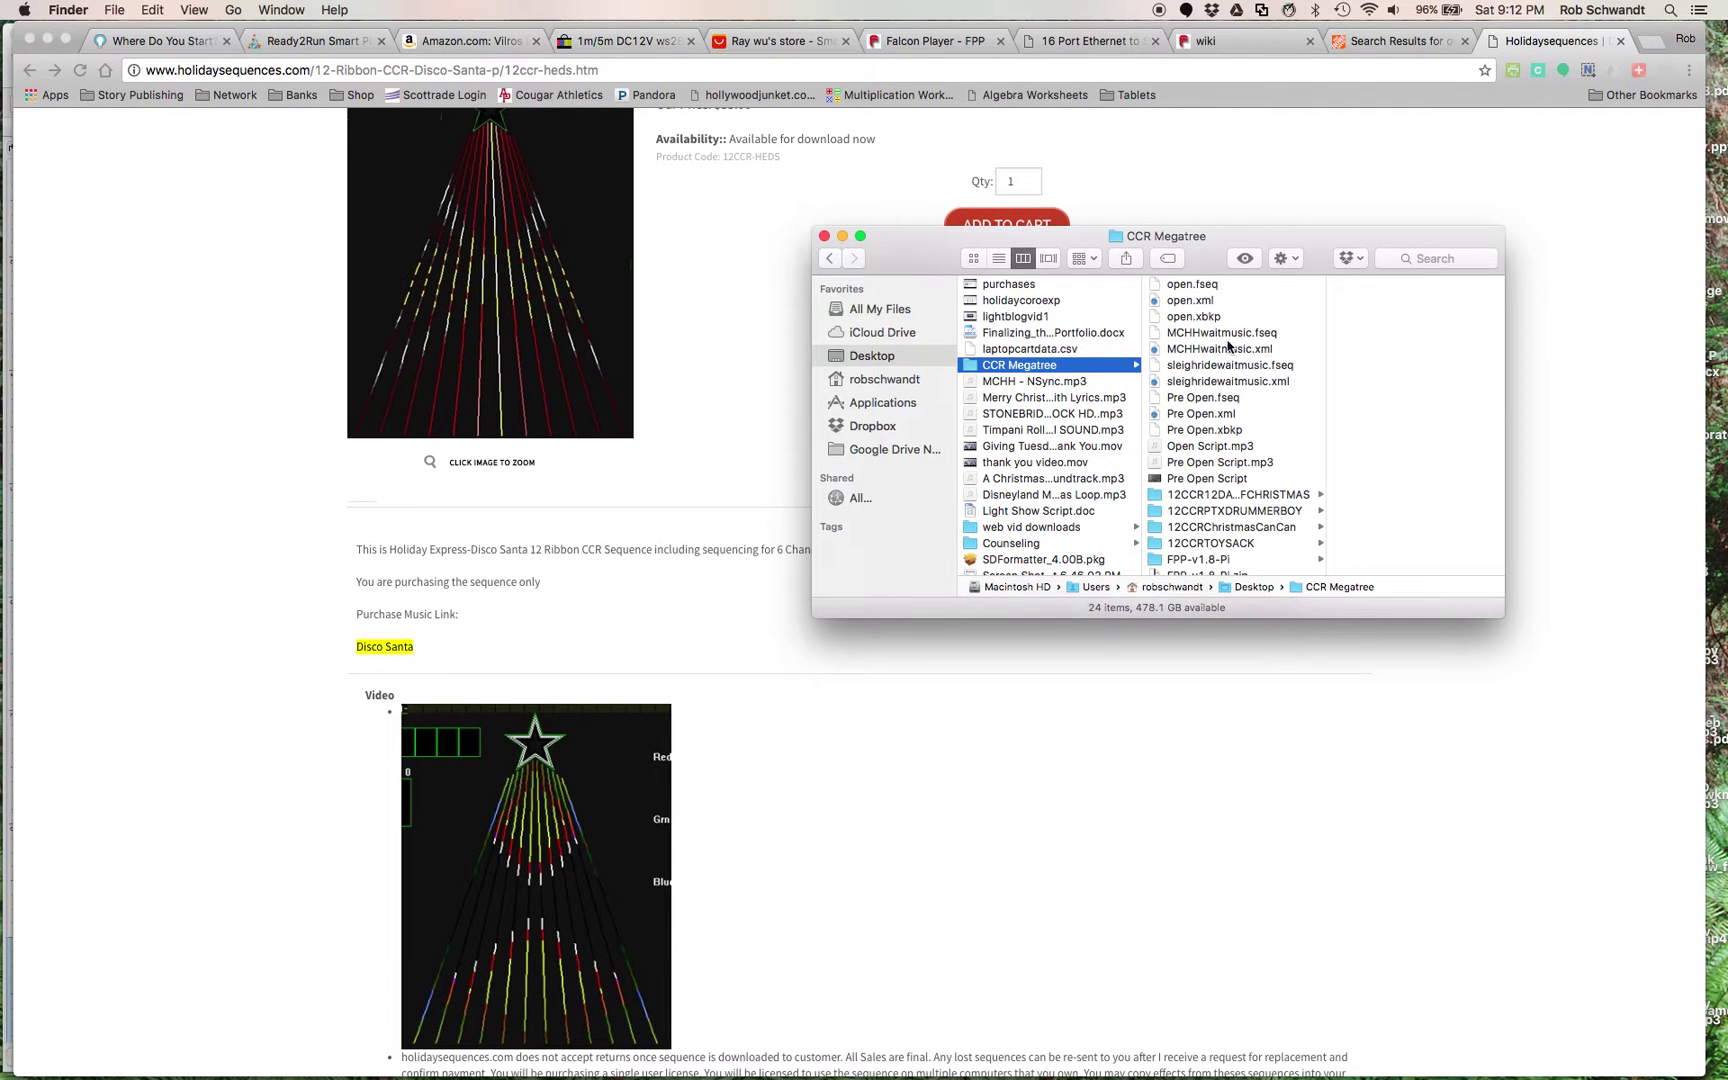
scroll(1212, 500, down, 4)
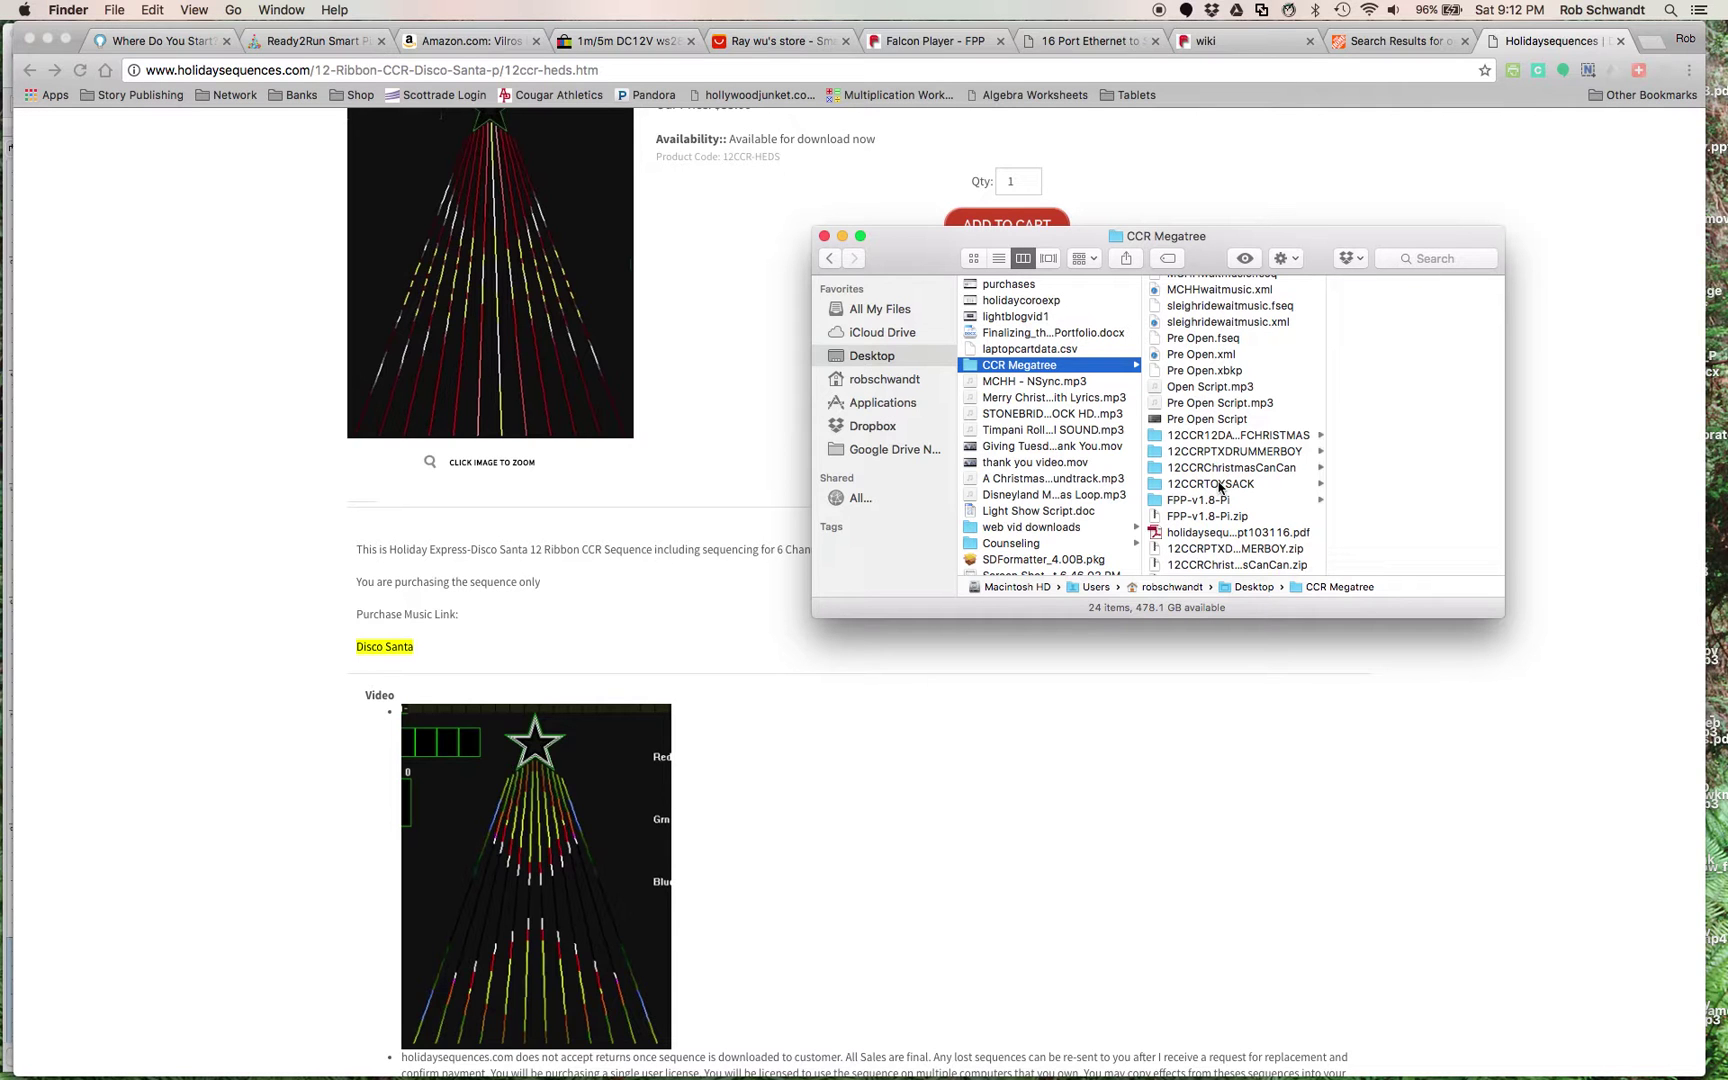
click(1262, 438)
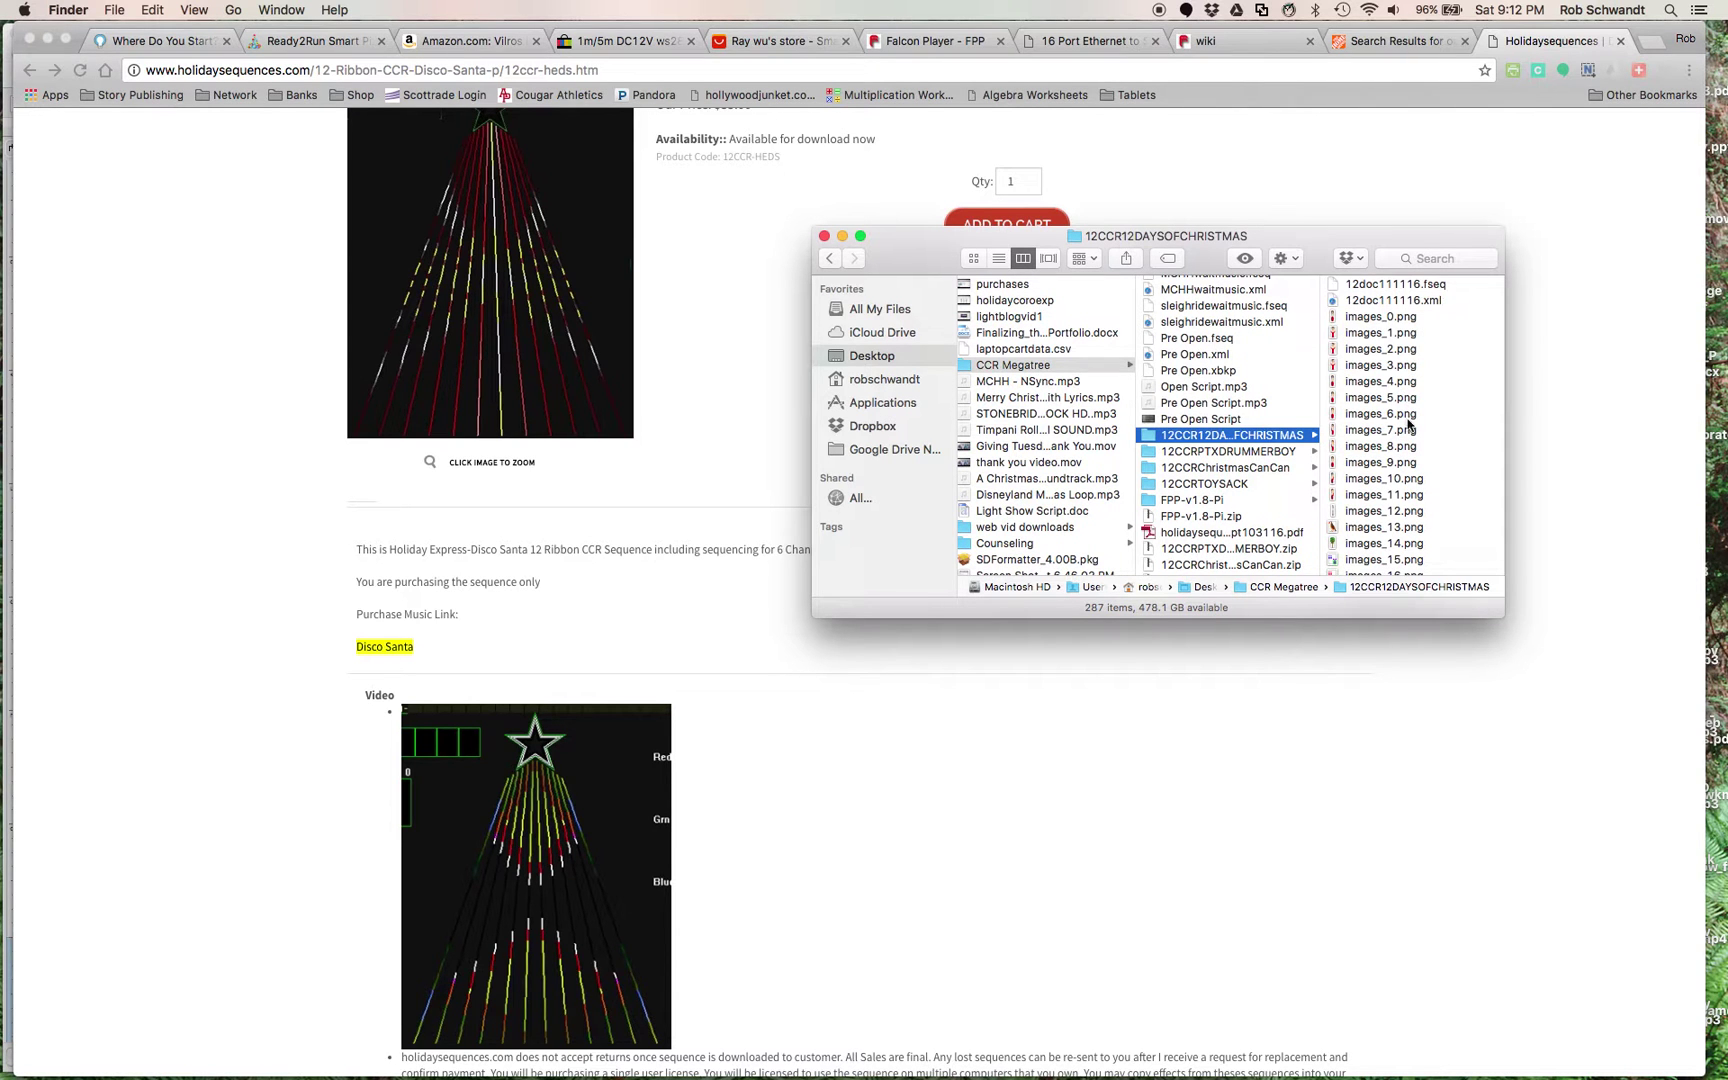
scroll(1434, 546, down, 15)
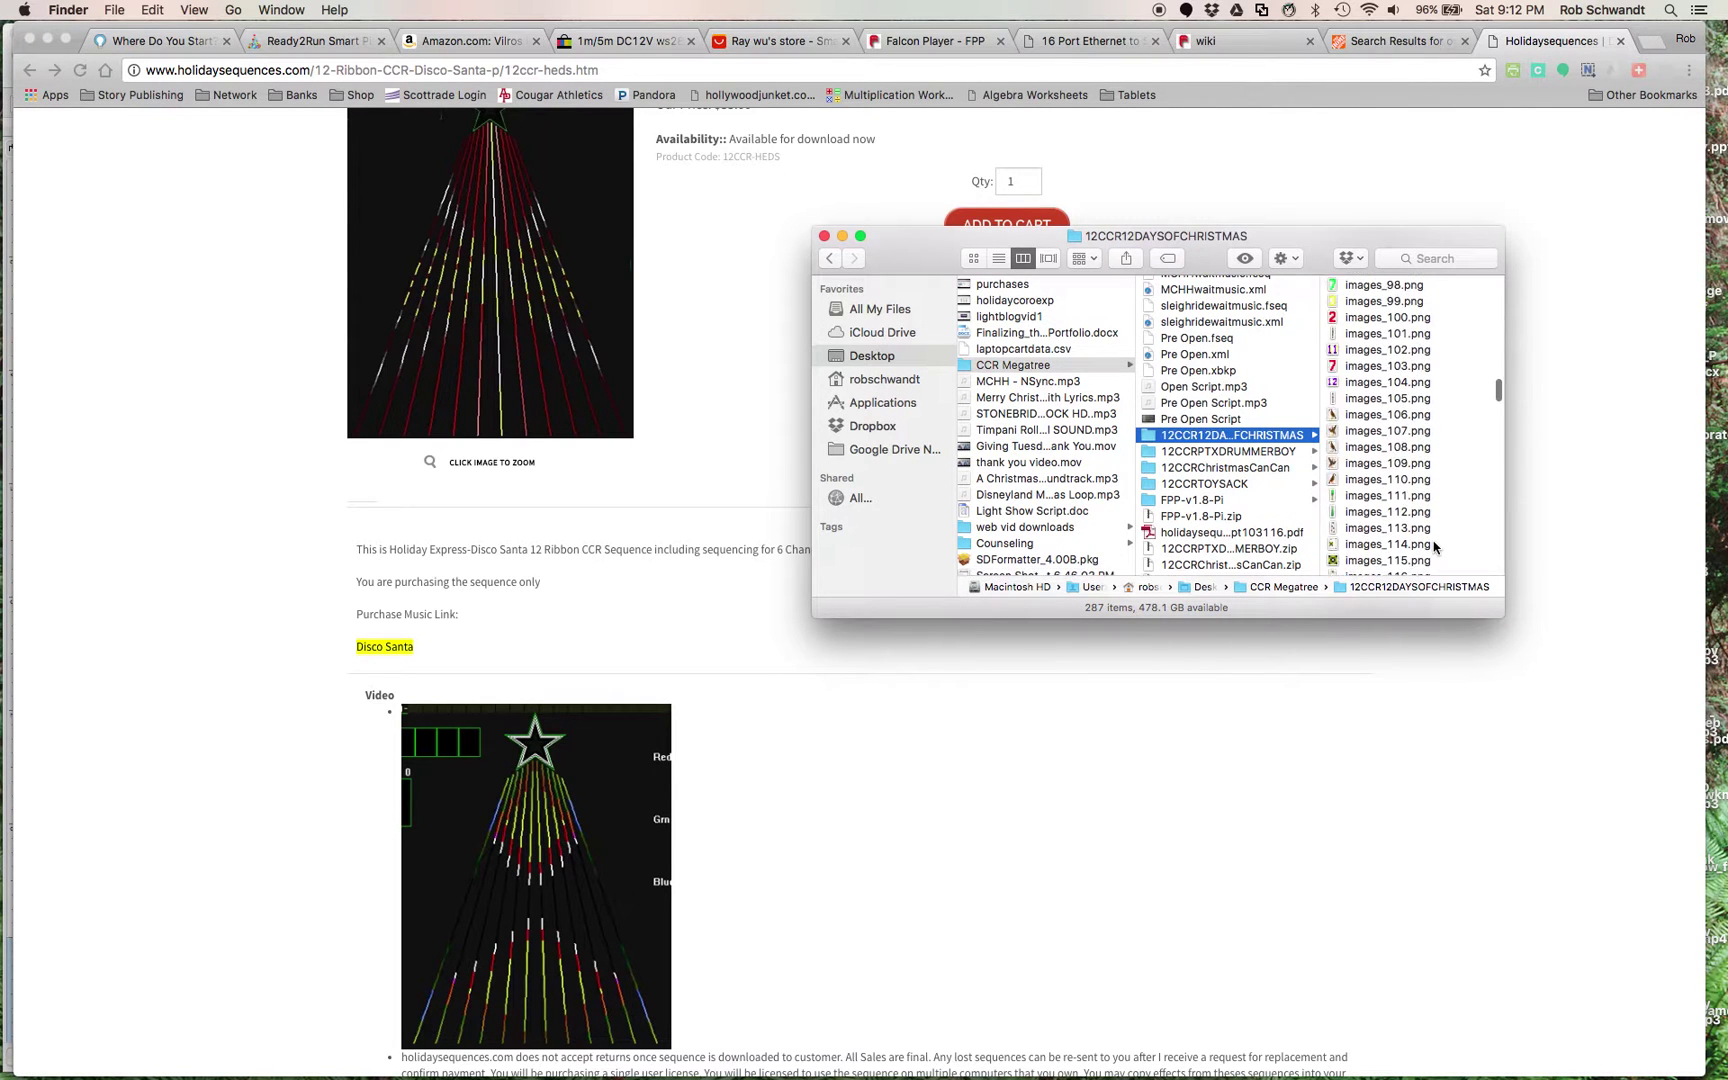
scroll(1434, 546, up, 3)
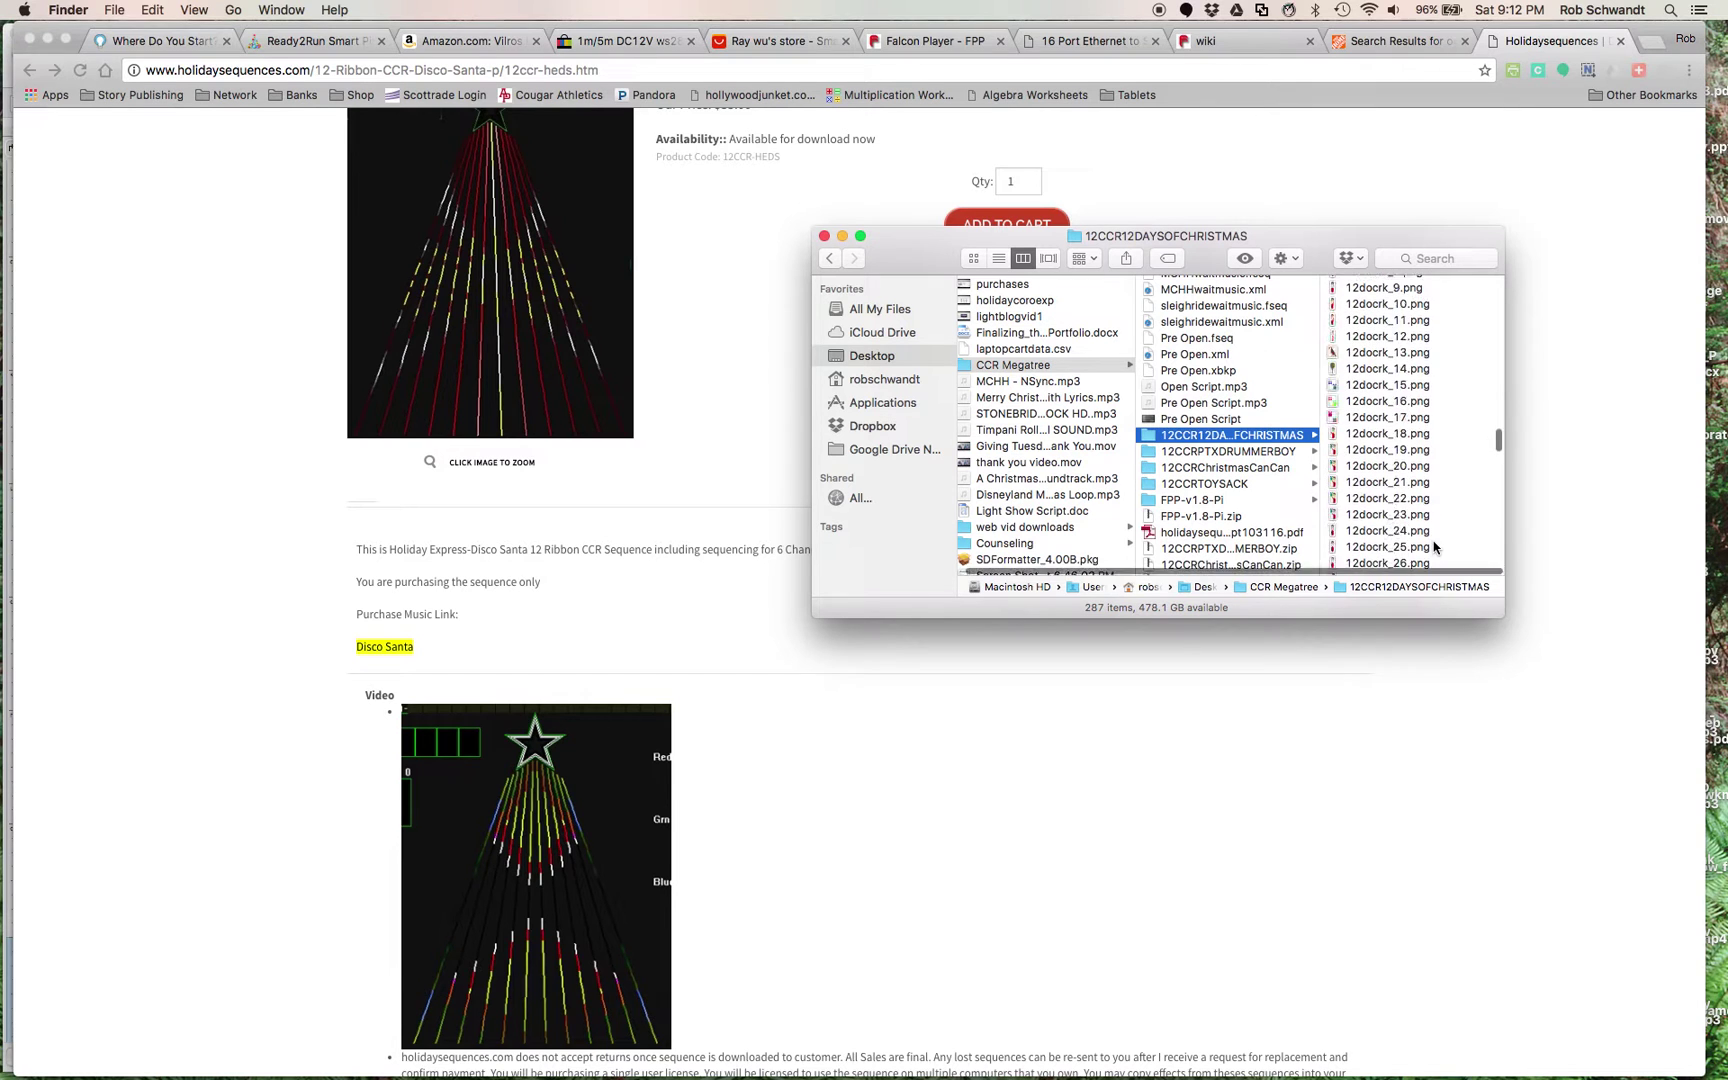
scroll(1434, 546, up, 5)
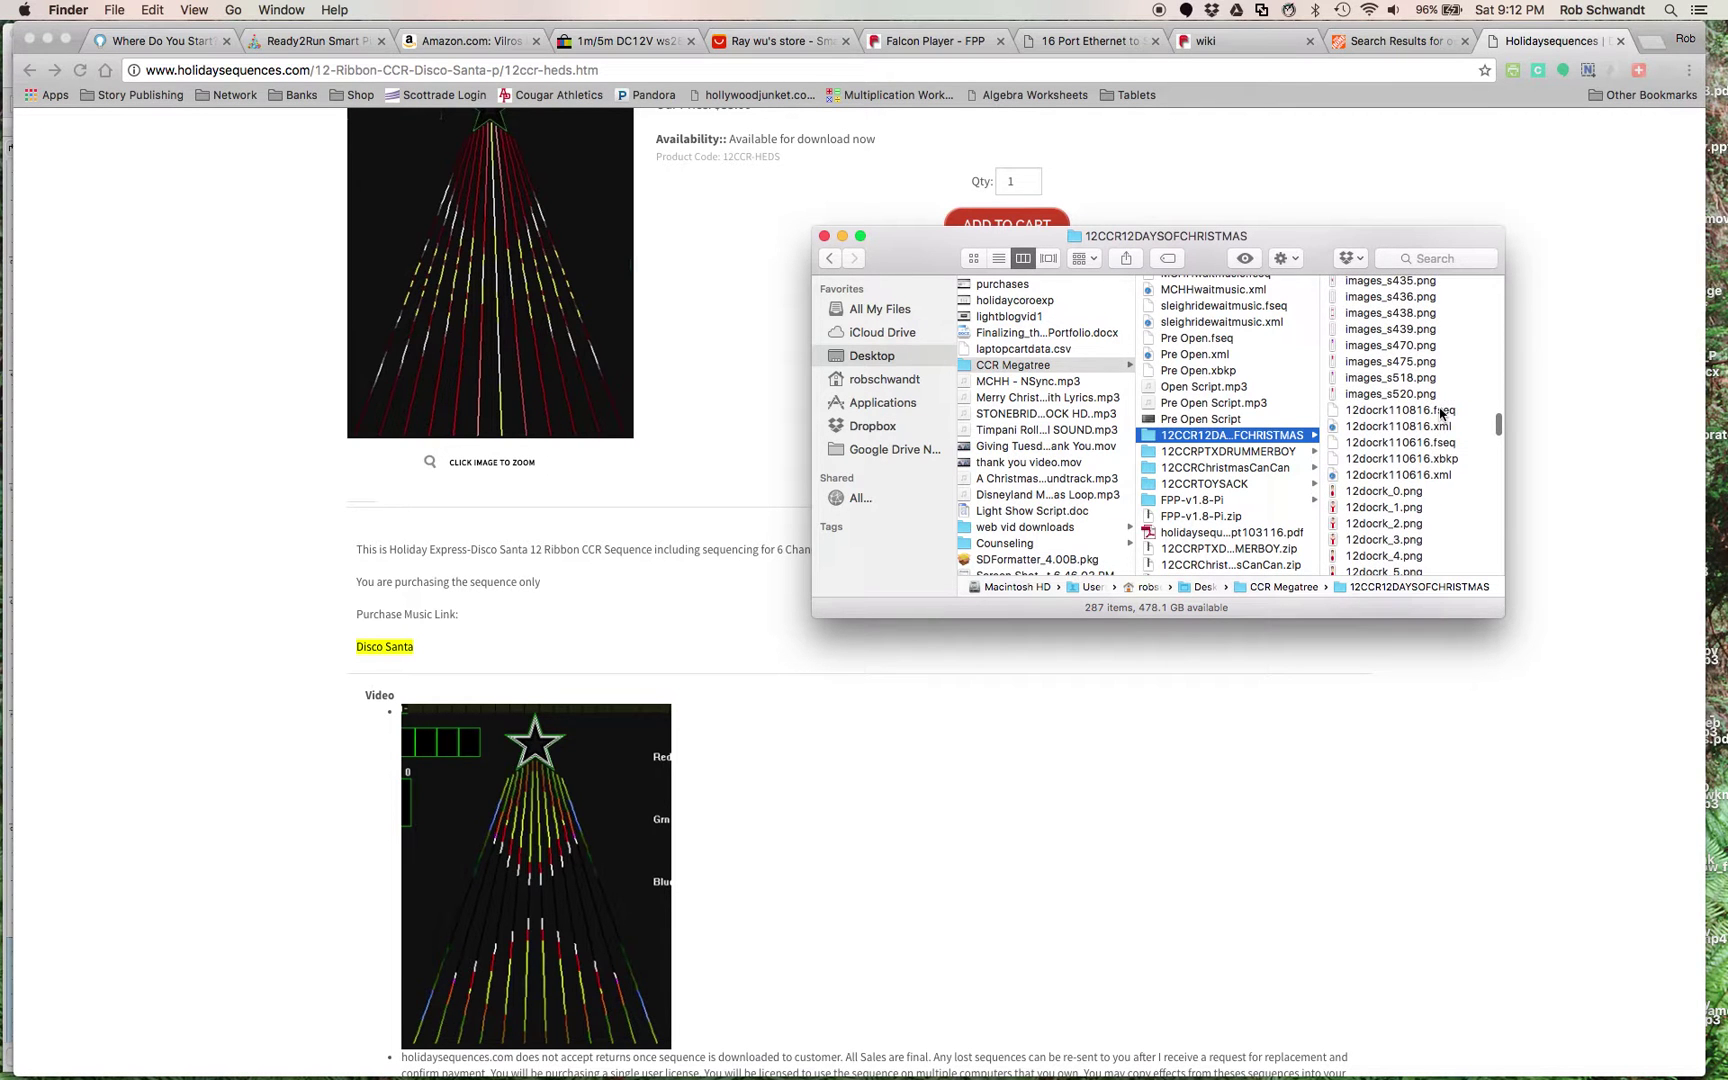
scroll(1453, 508, down, 15)
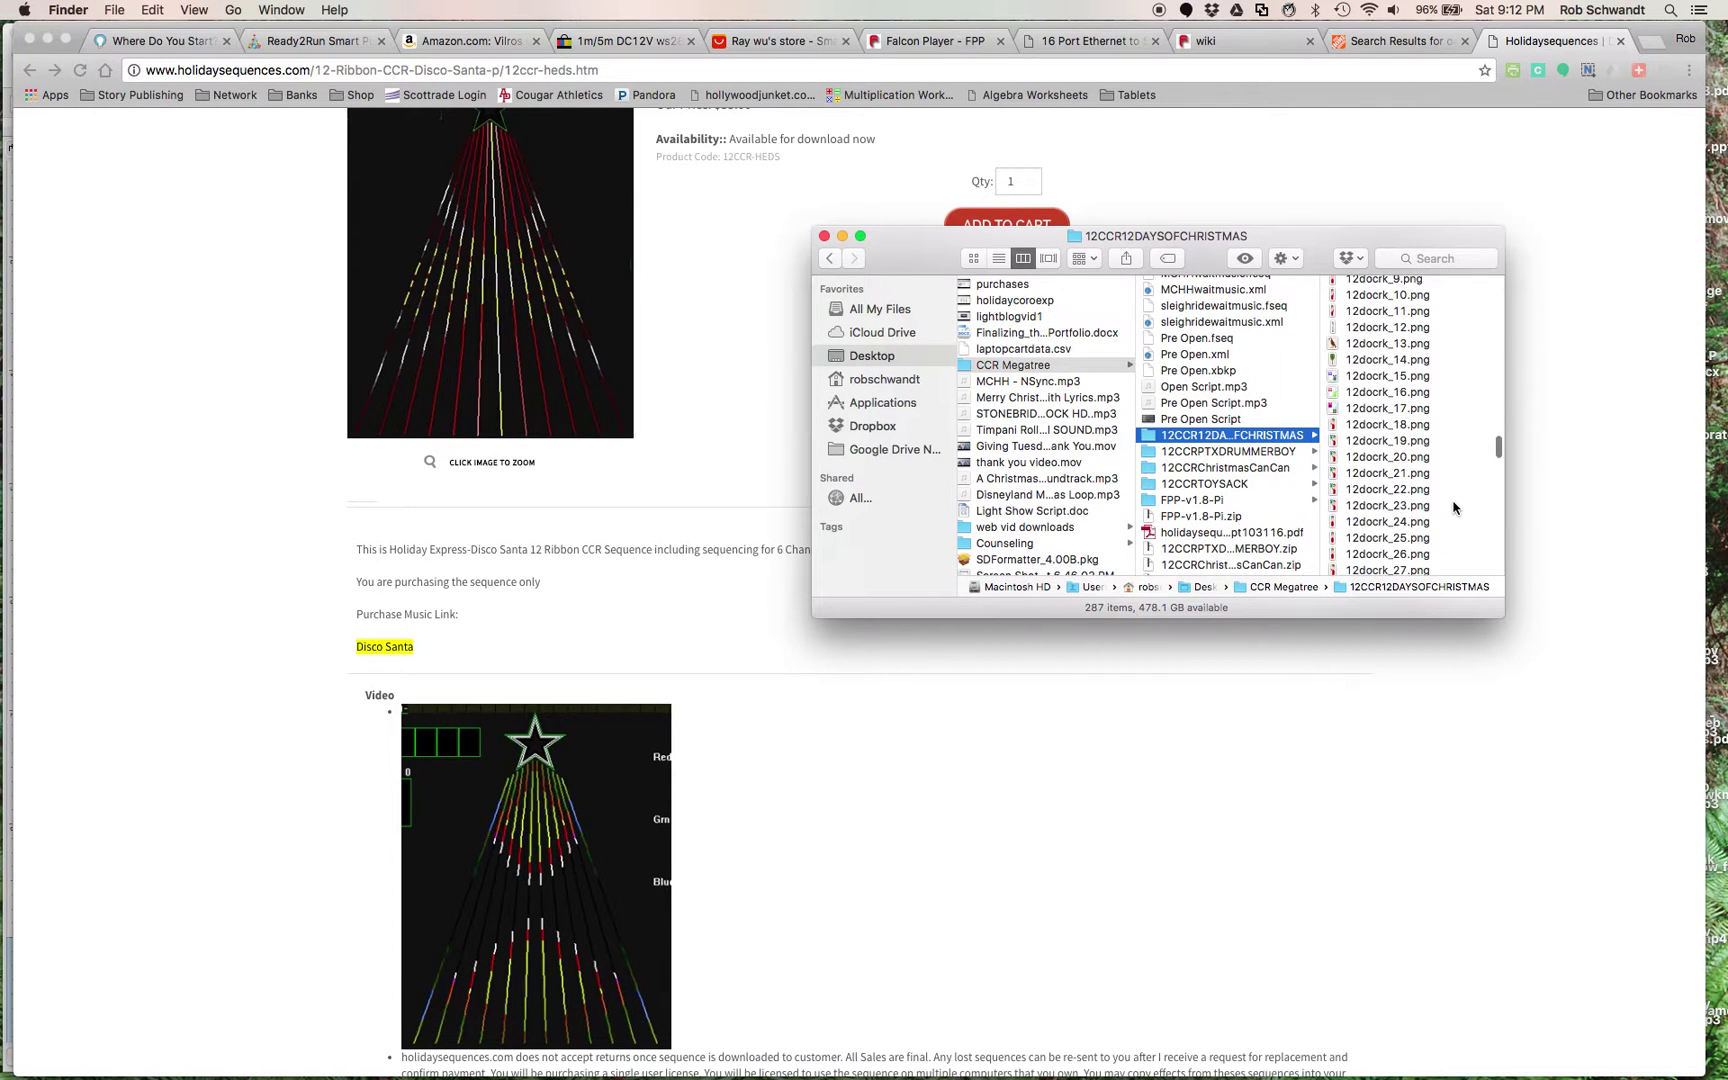
scroll(1453, 508, down, 15)
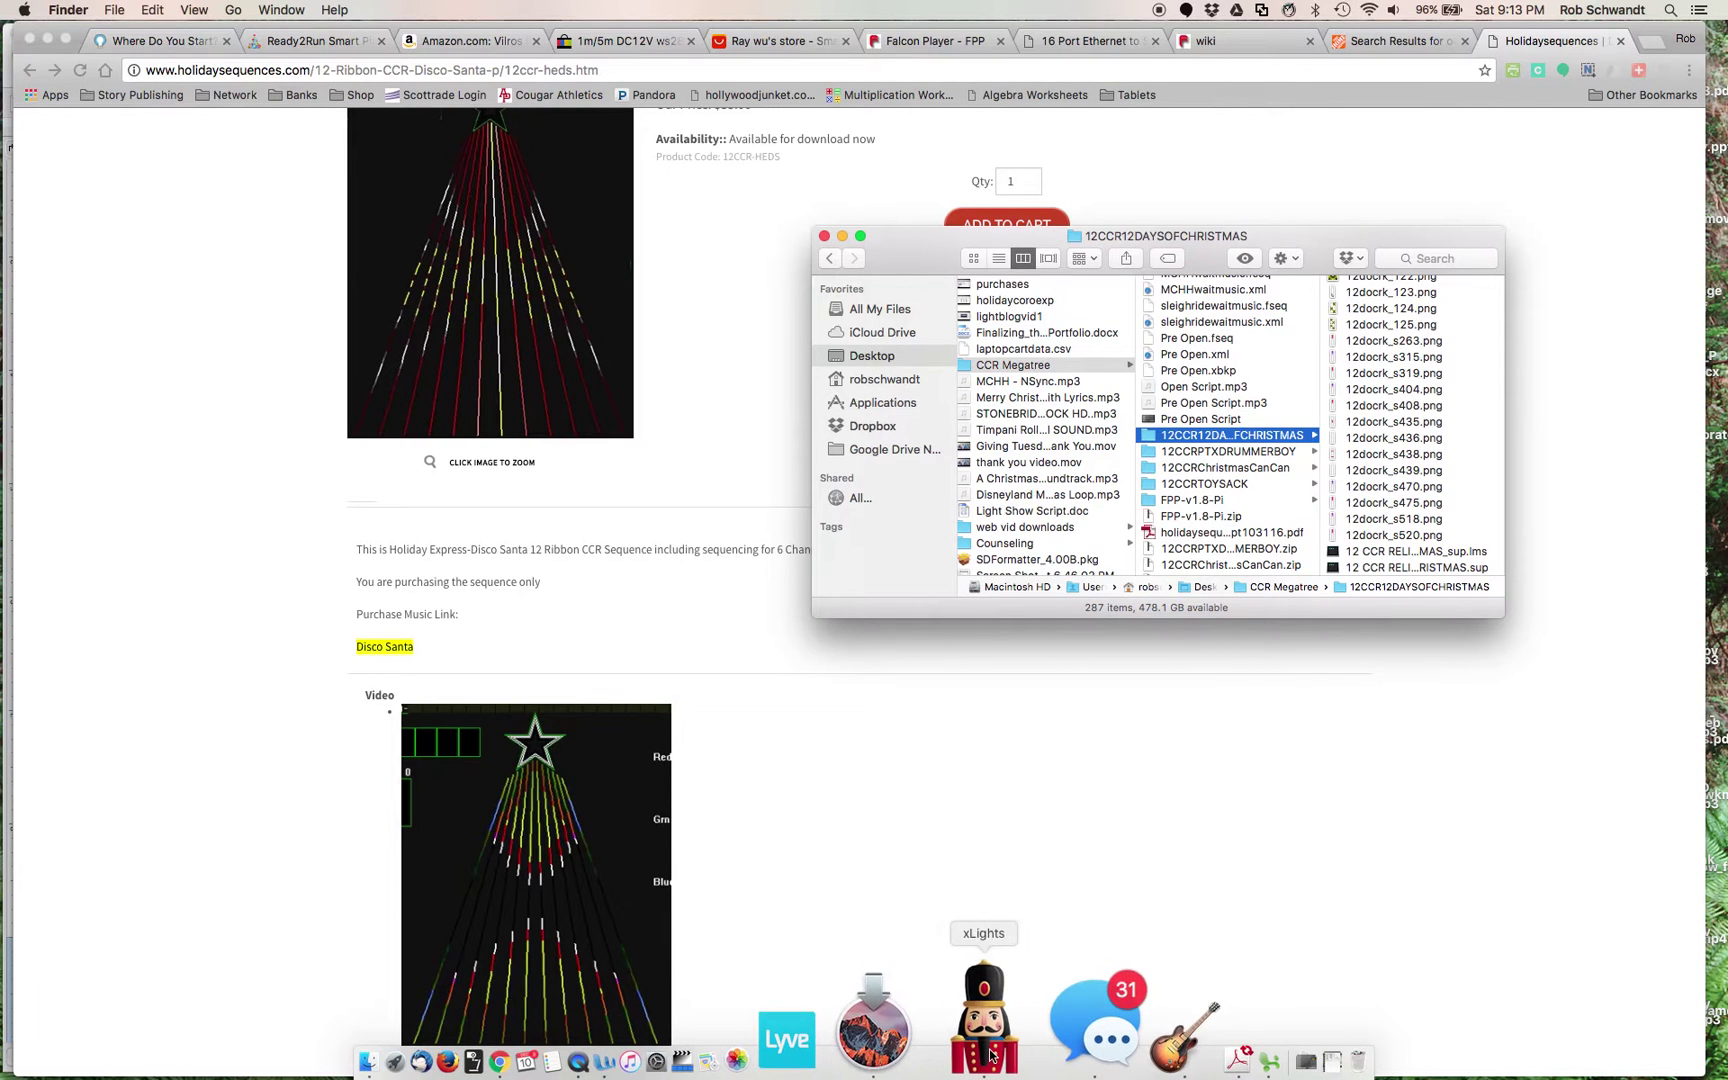
Step: Bring the xLights sequencer with the open.fseq Tree sequence to the front
click(990, 1055)
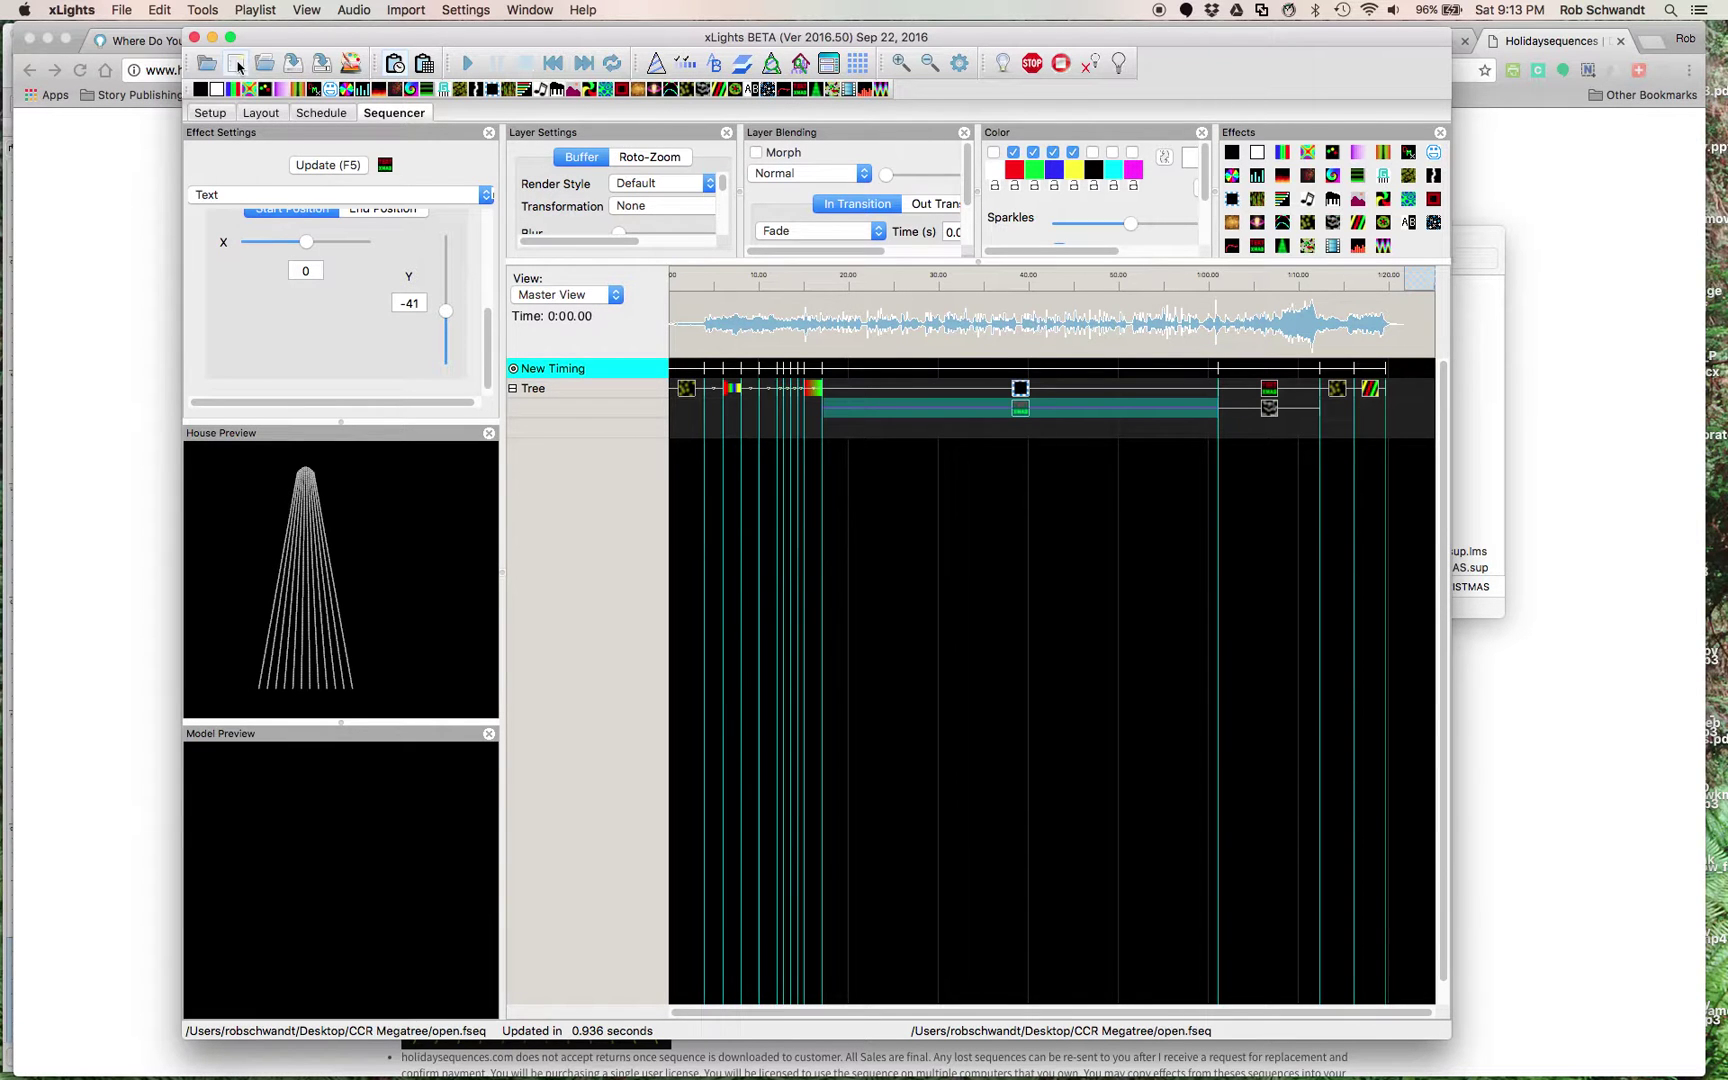
Step: Start a new Musical Sequence from the File menu
click(125, 10)
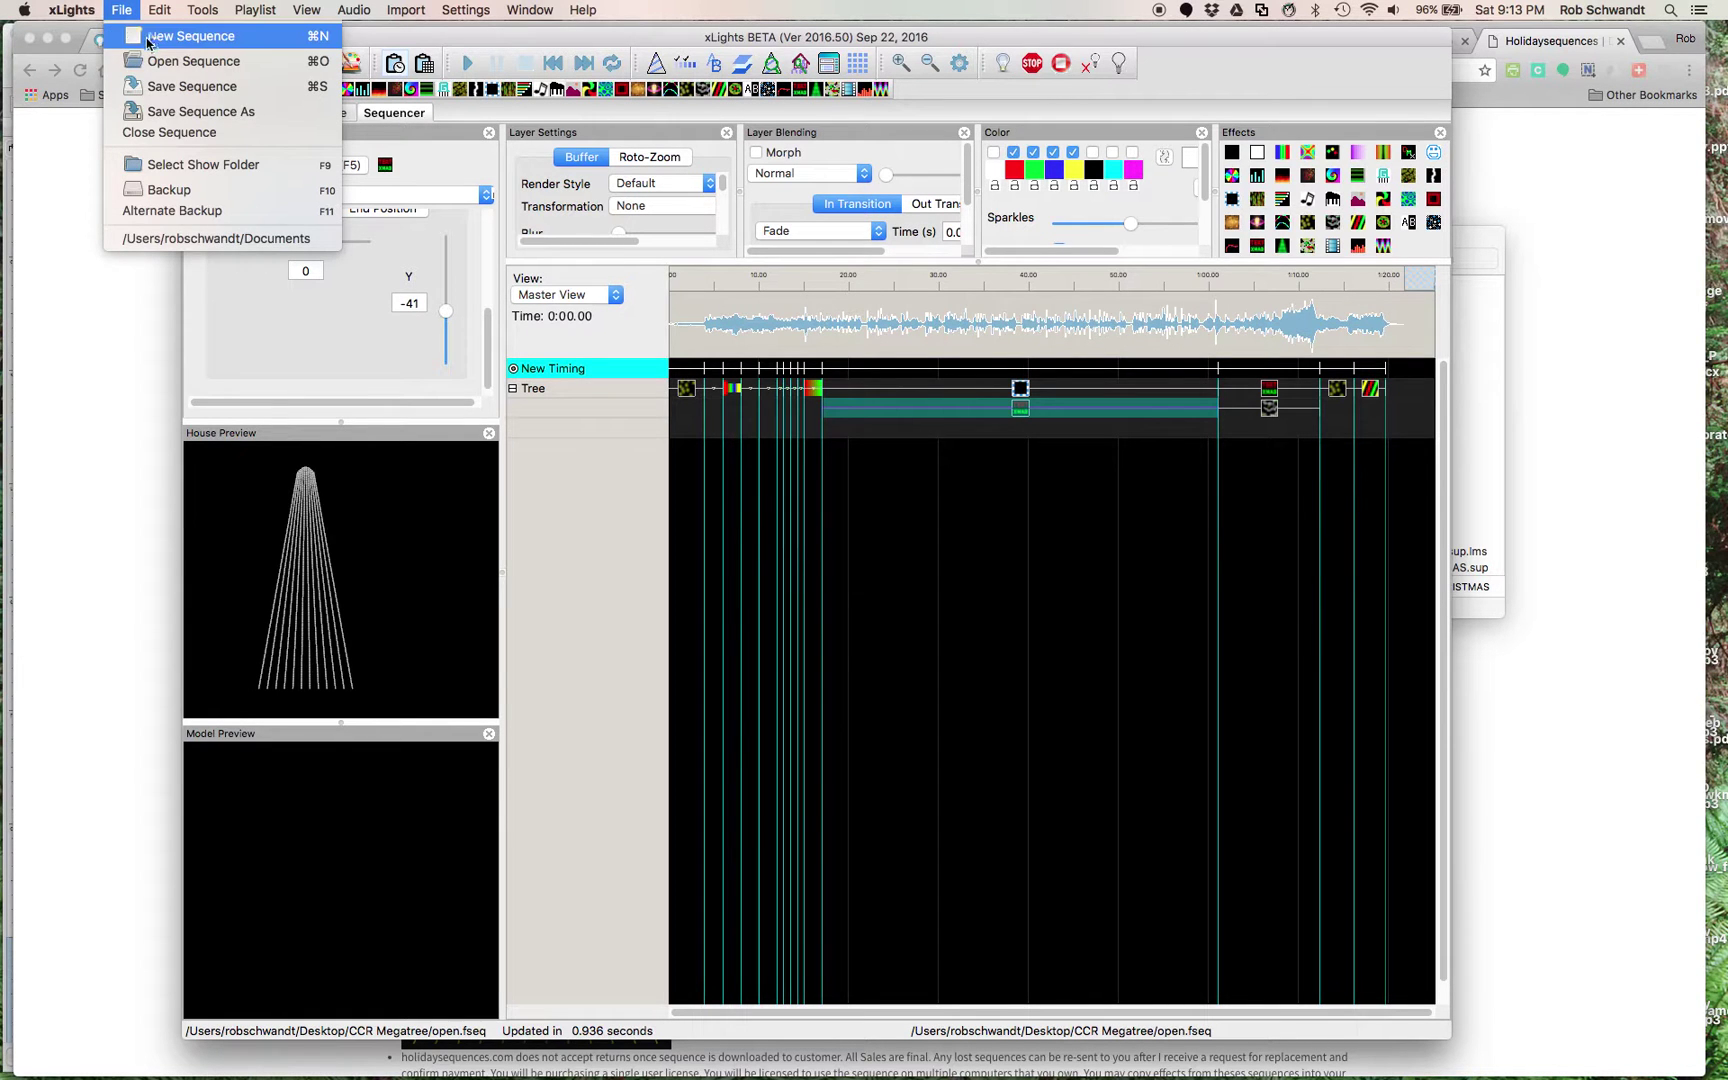
click(149, 40)
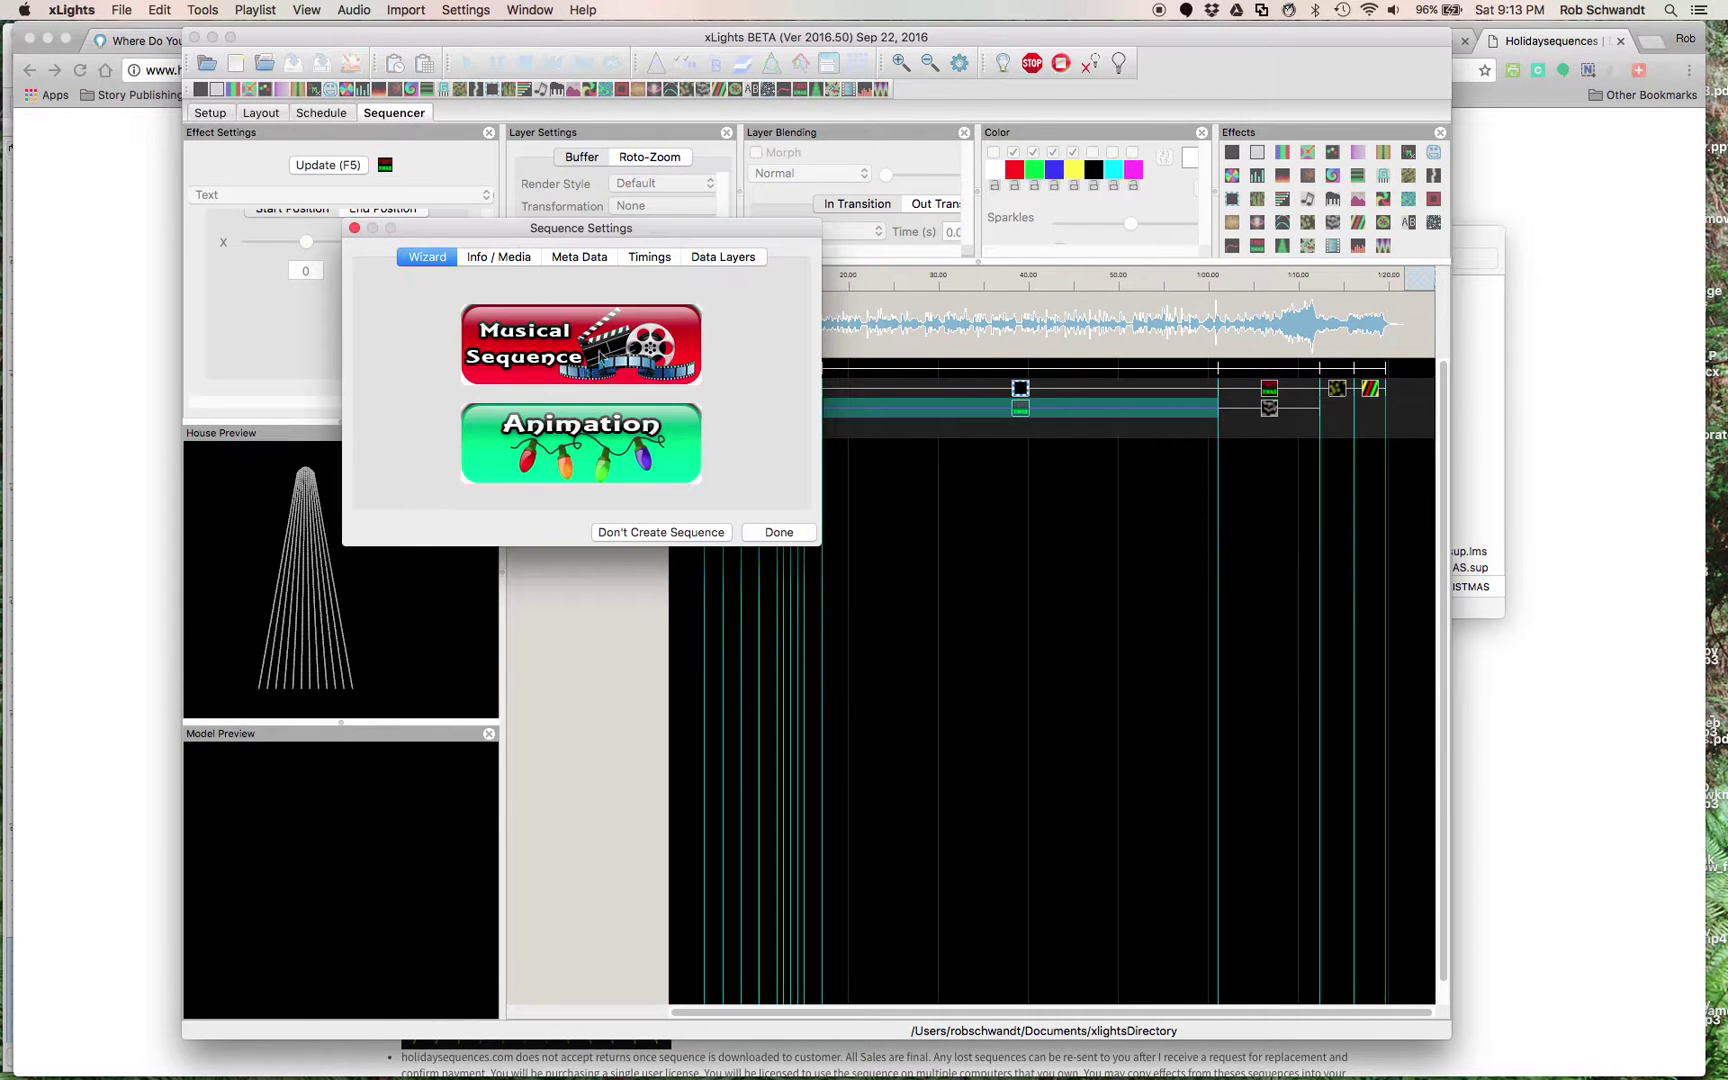
click(595, 350)
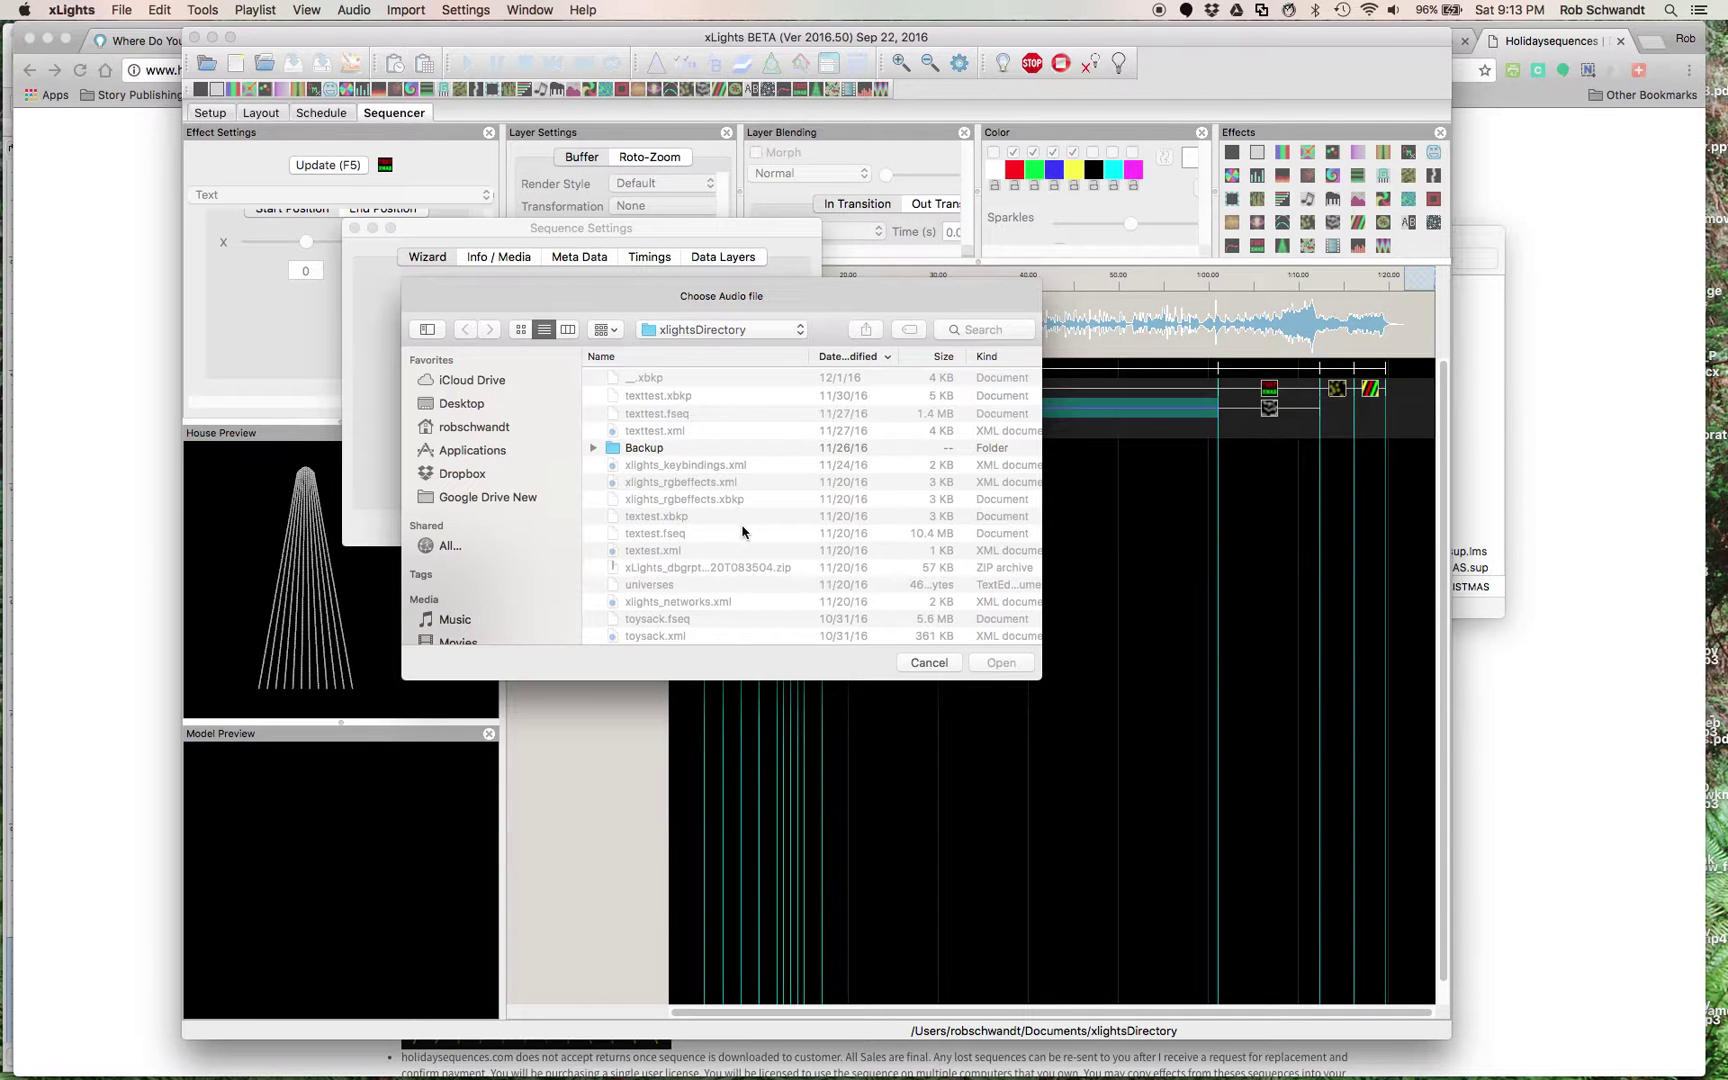
Step: Choose the Can-Can MP3 from Desktop > CCR Megatree > 12CCRChristmasCanCan as the sequence audio
click(478, 404)
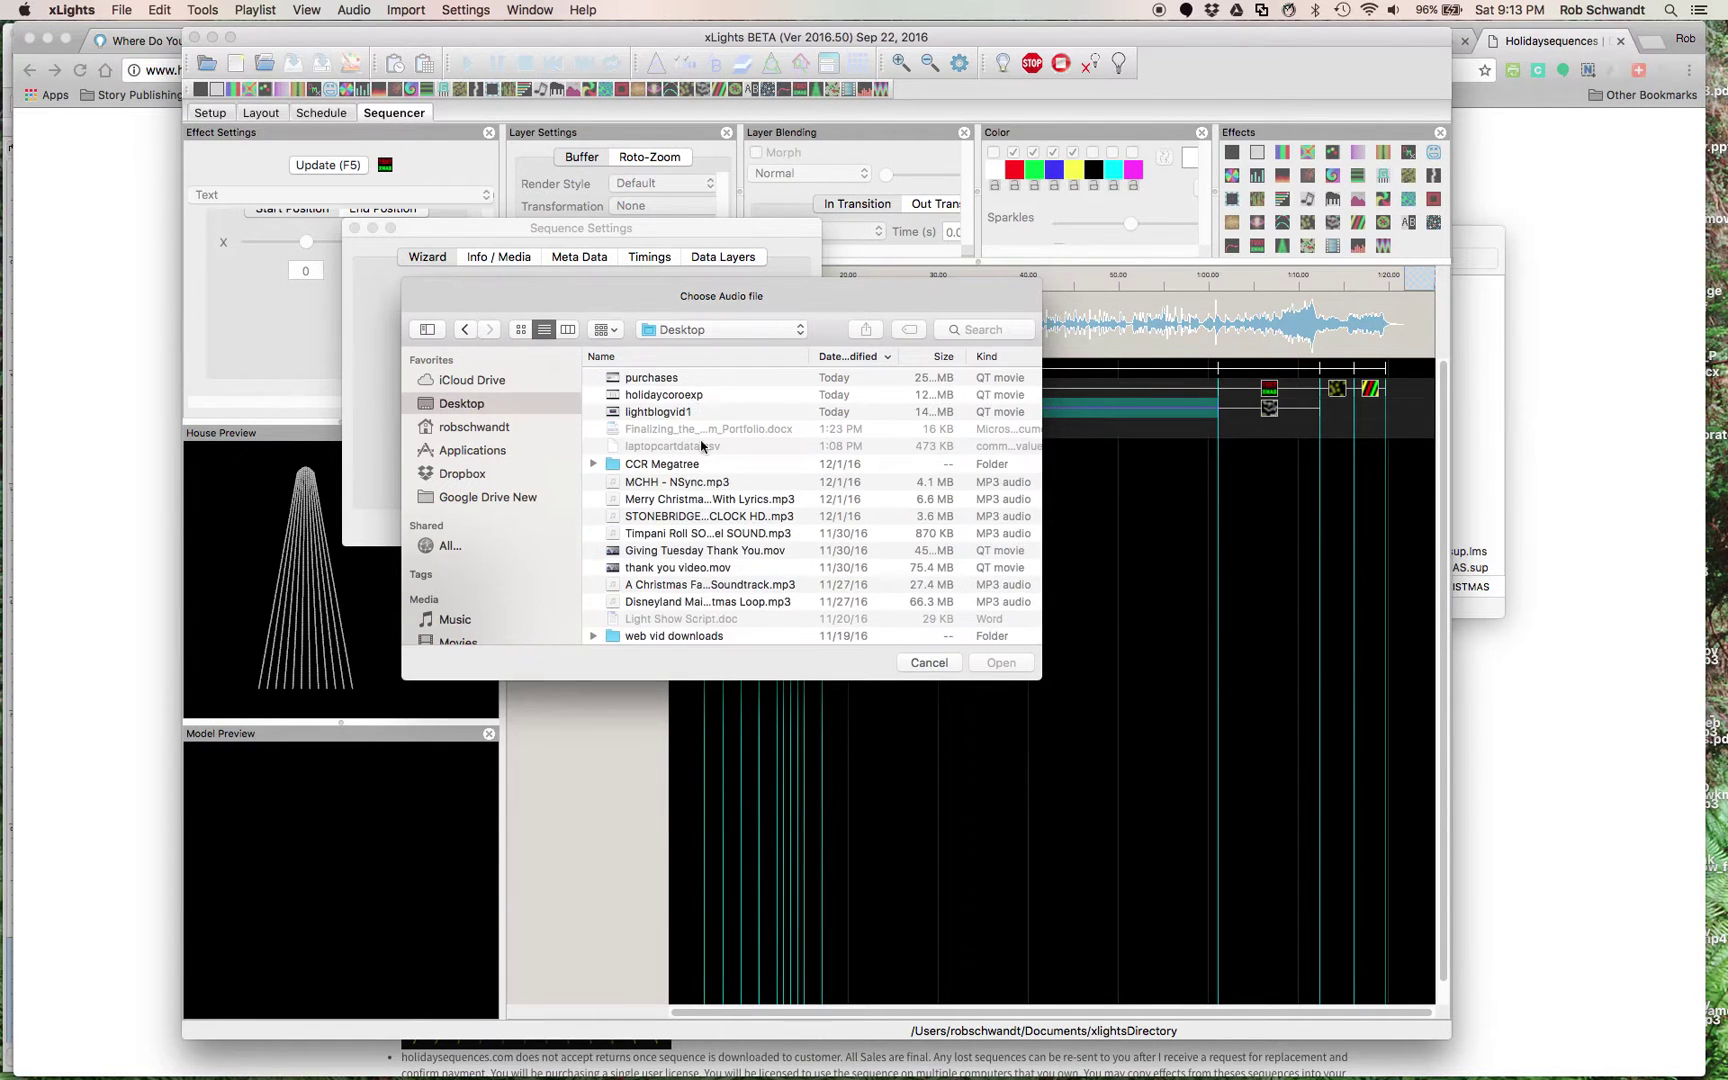
click(688, 465)
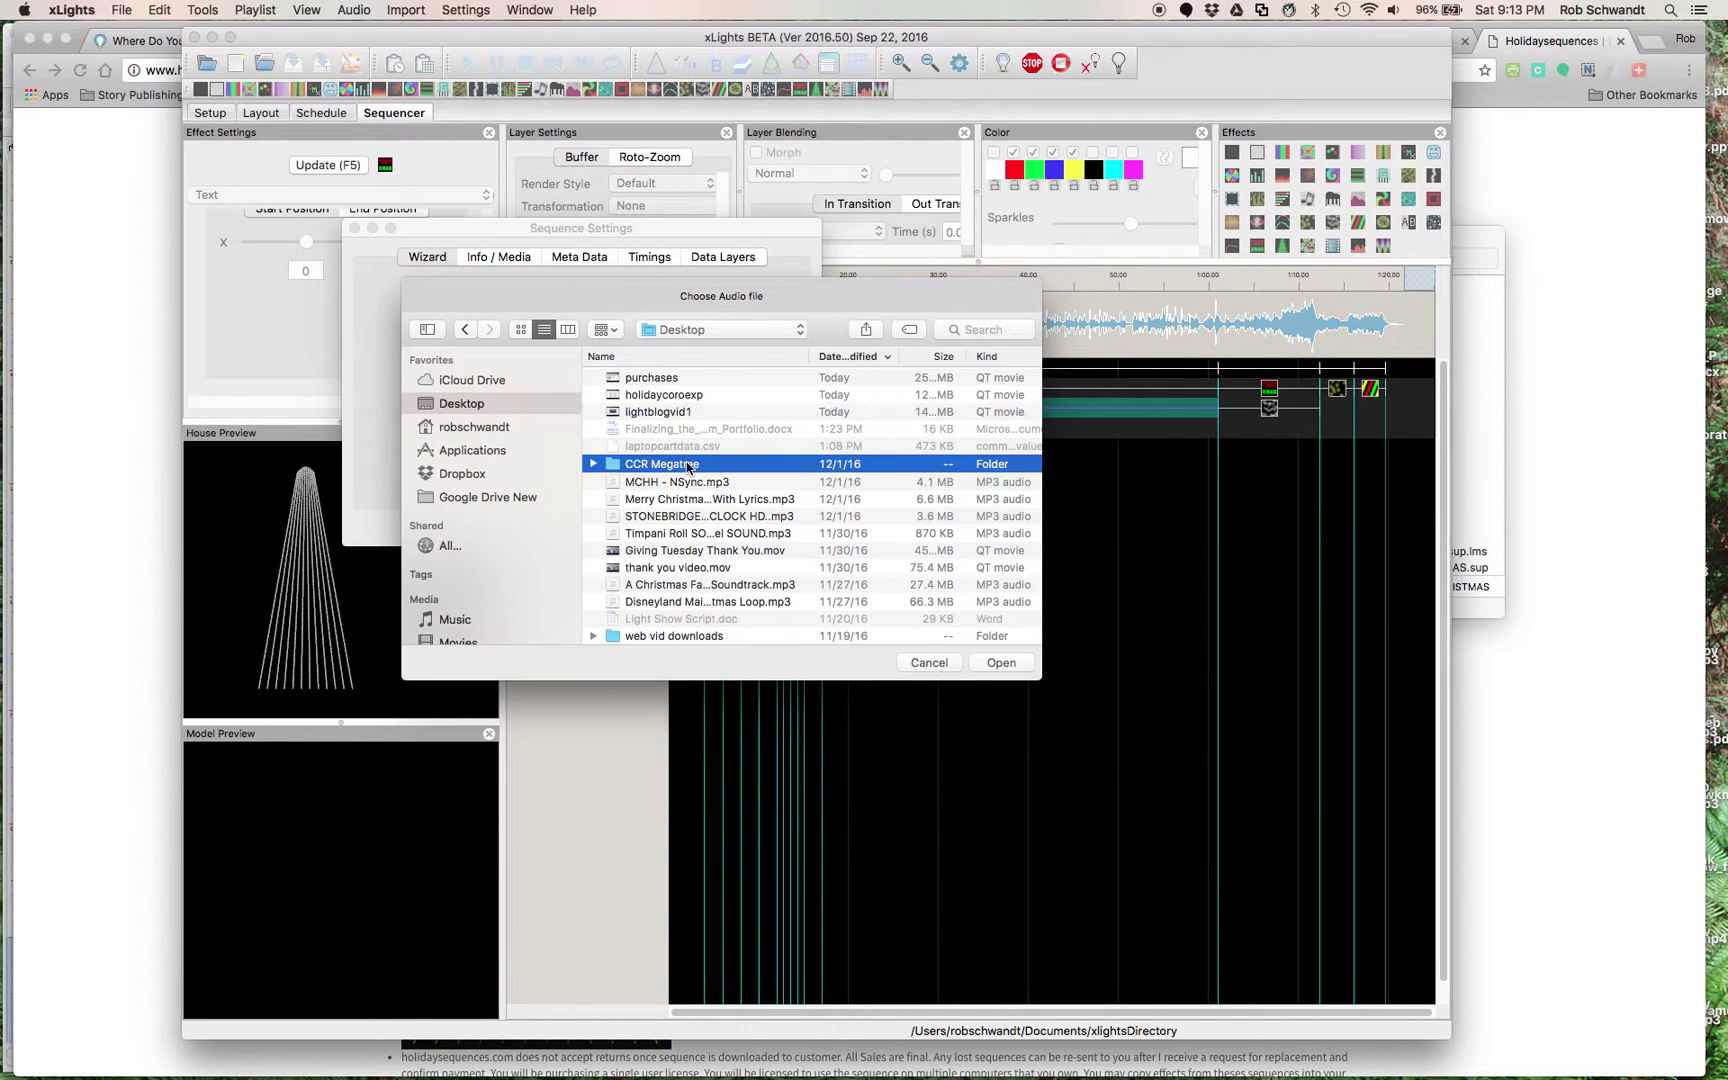
double_click(688, 465)
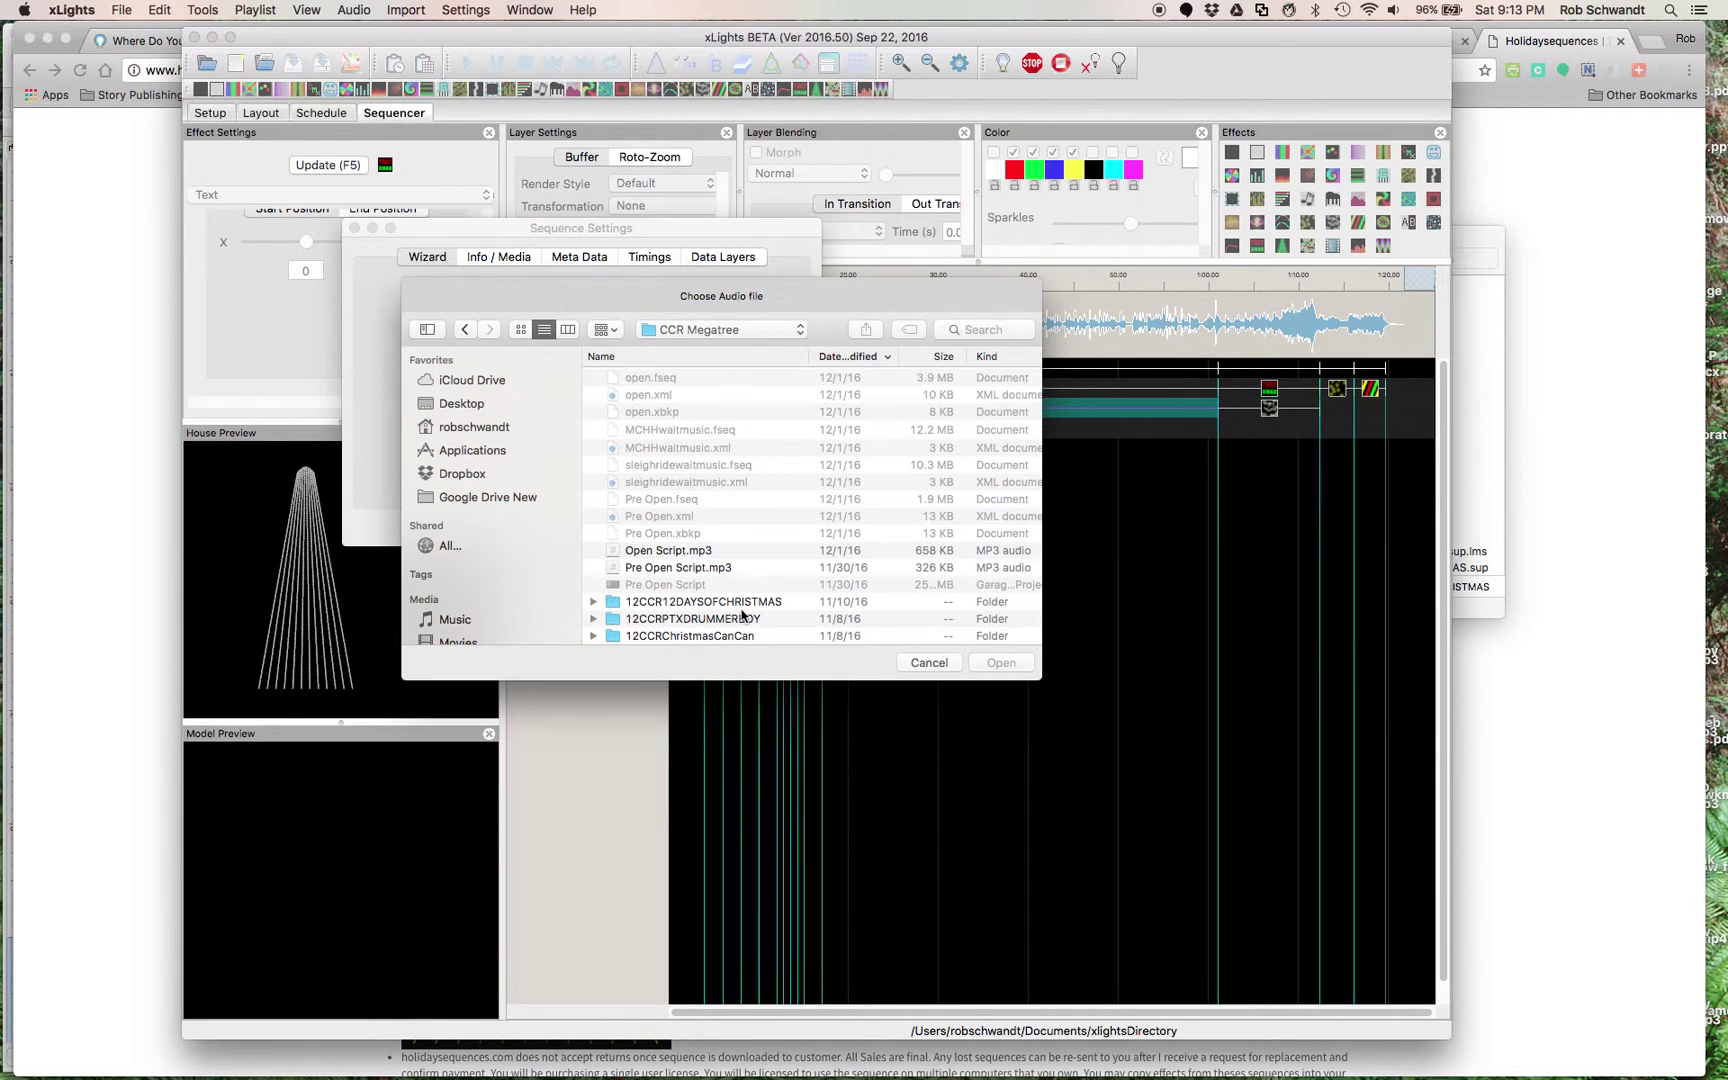
scroll(742, 615, down, 2)
double_click(725, 564)
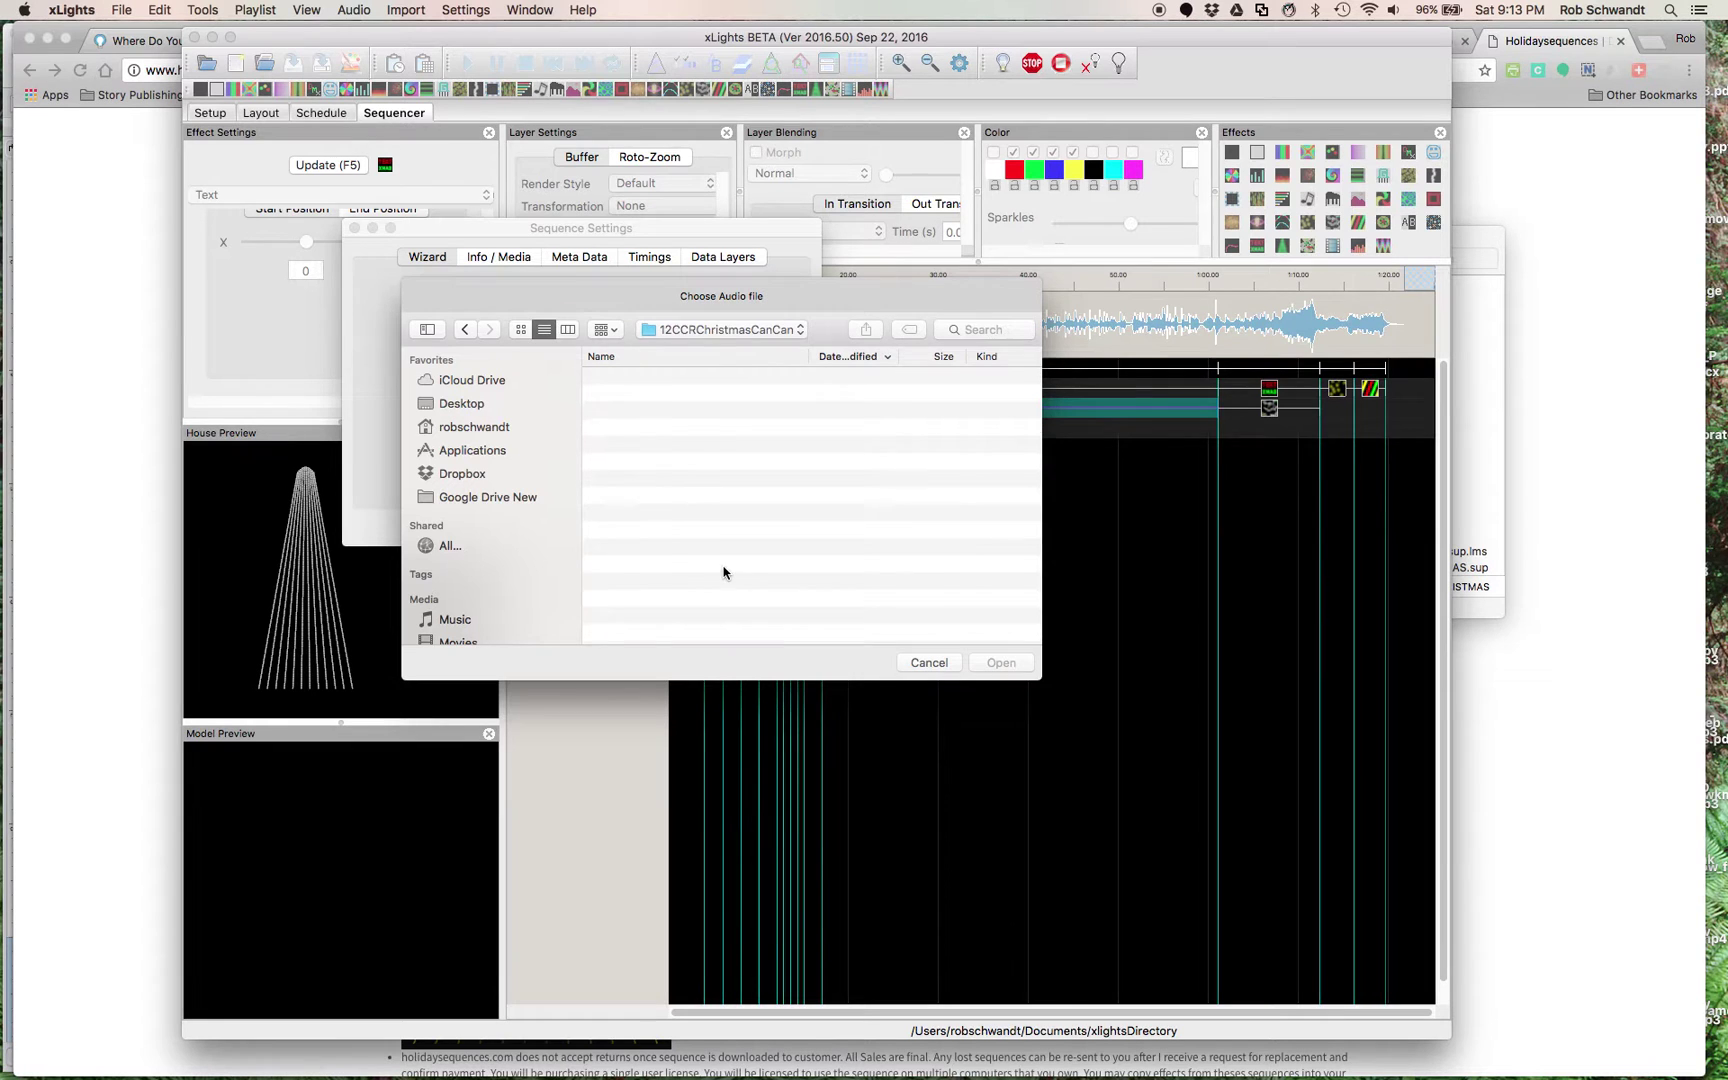
scroll(740, 474, down, 5)
scroll(761, 492, down, 5)
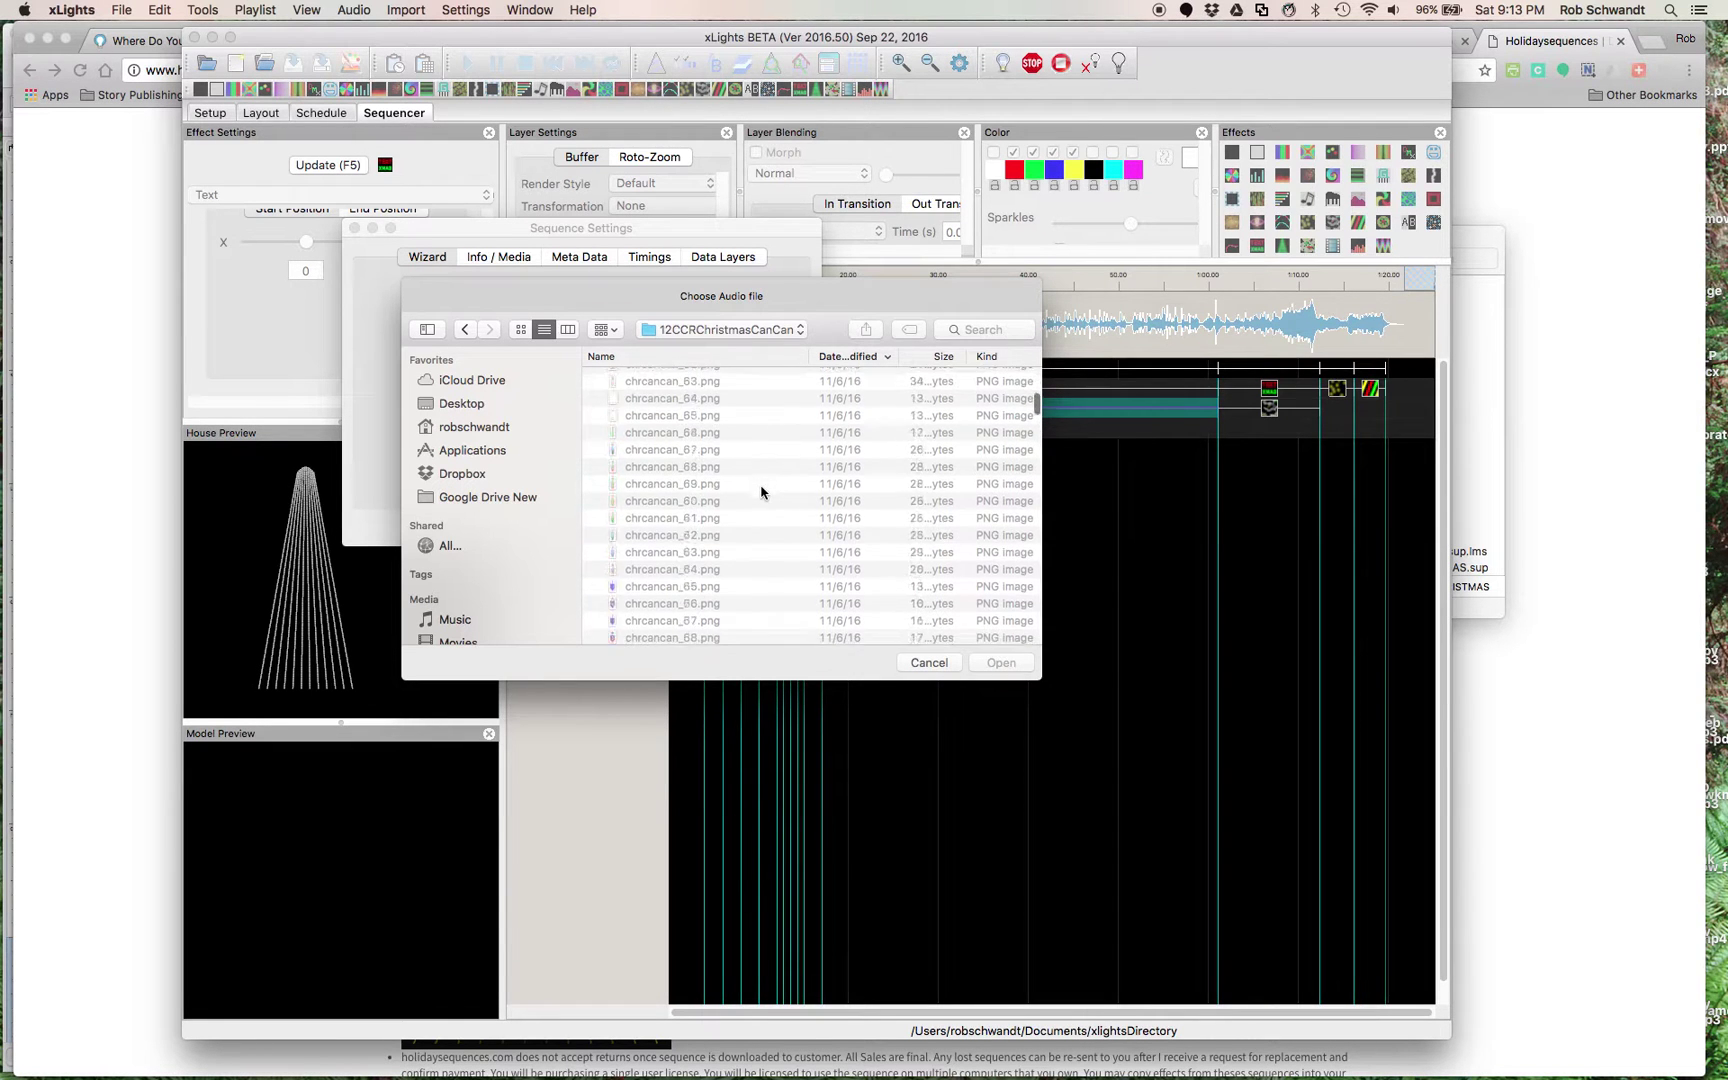
scroll(760, 490, up, 10)
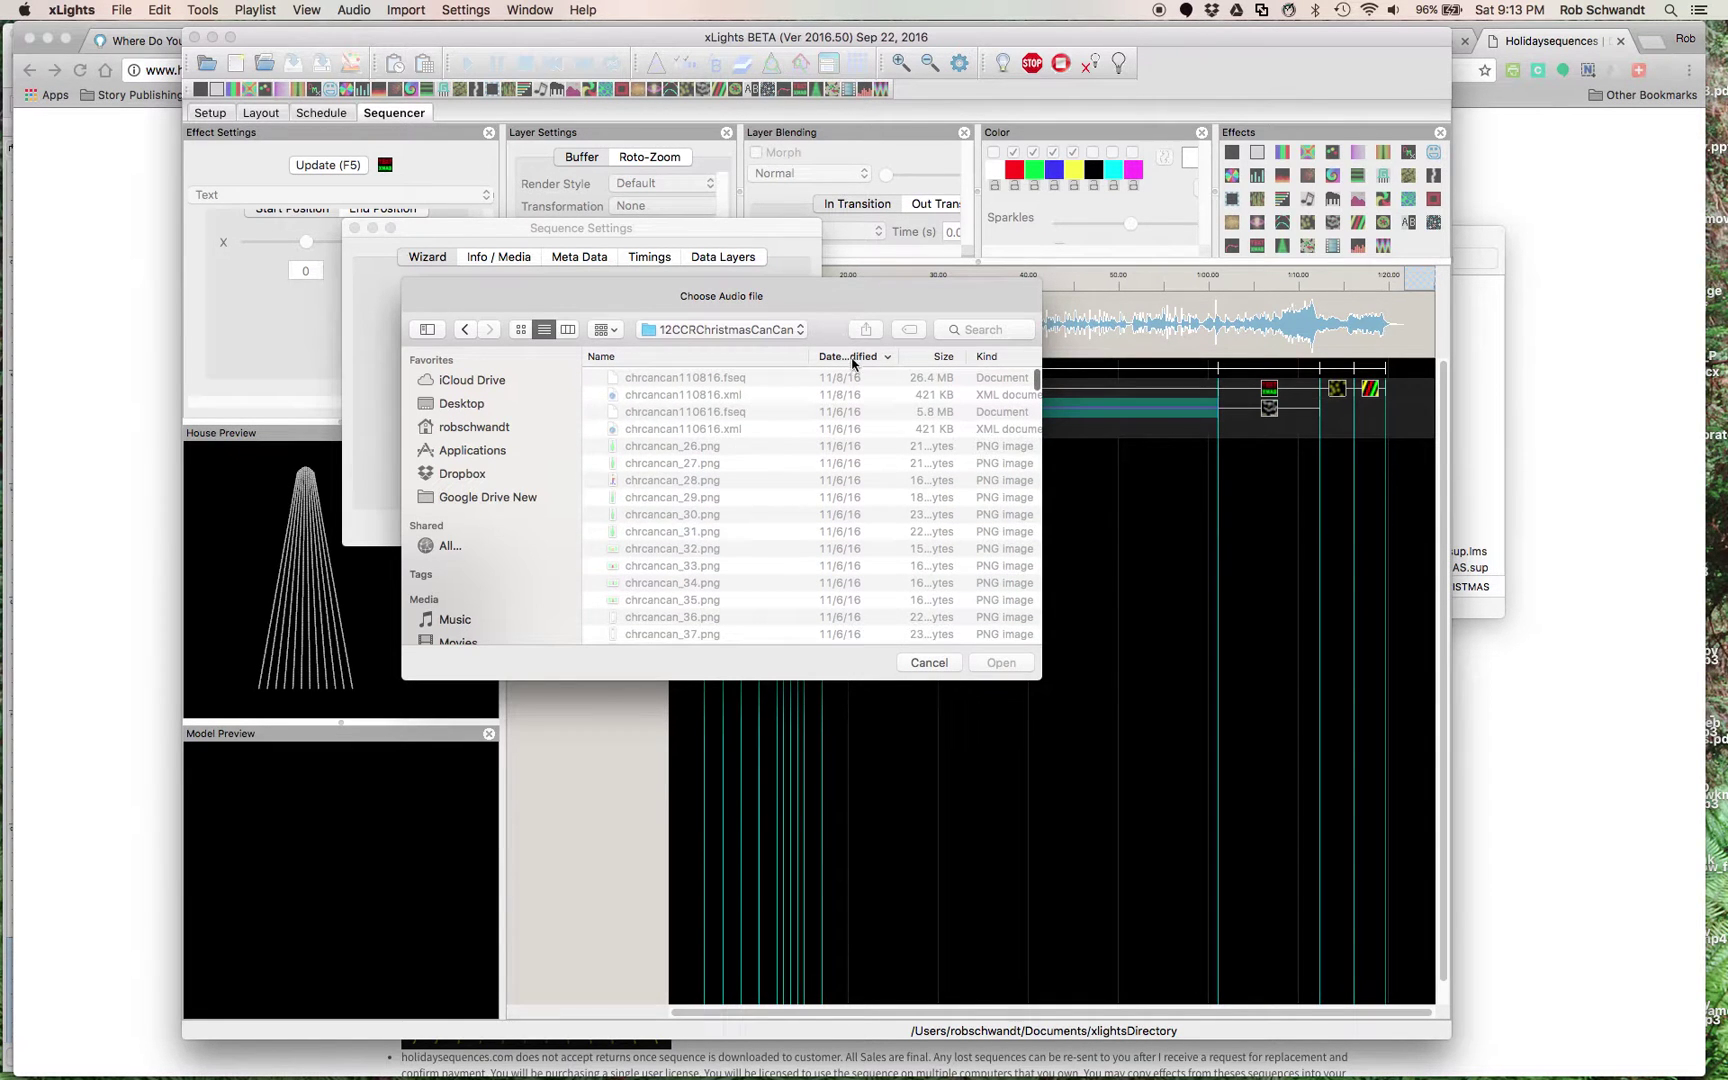
click(987, 357)
click(768, 446)
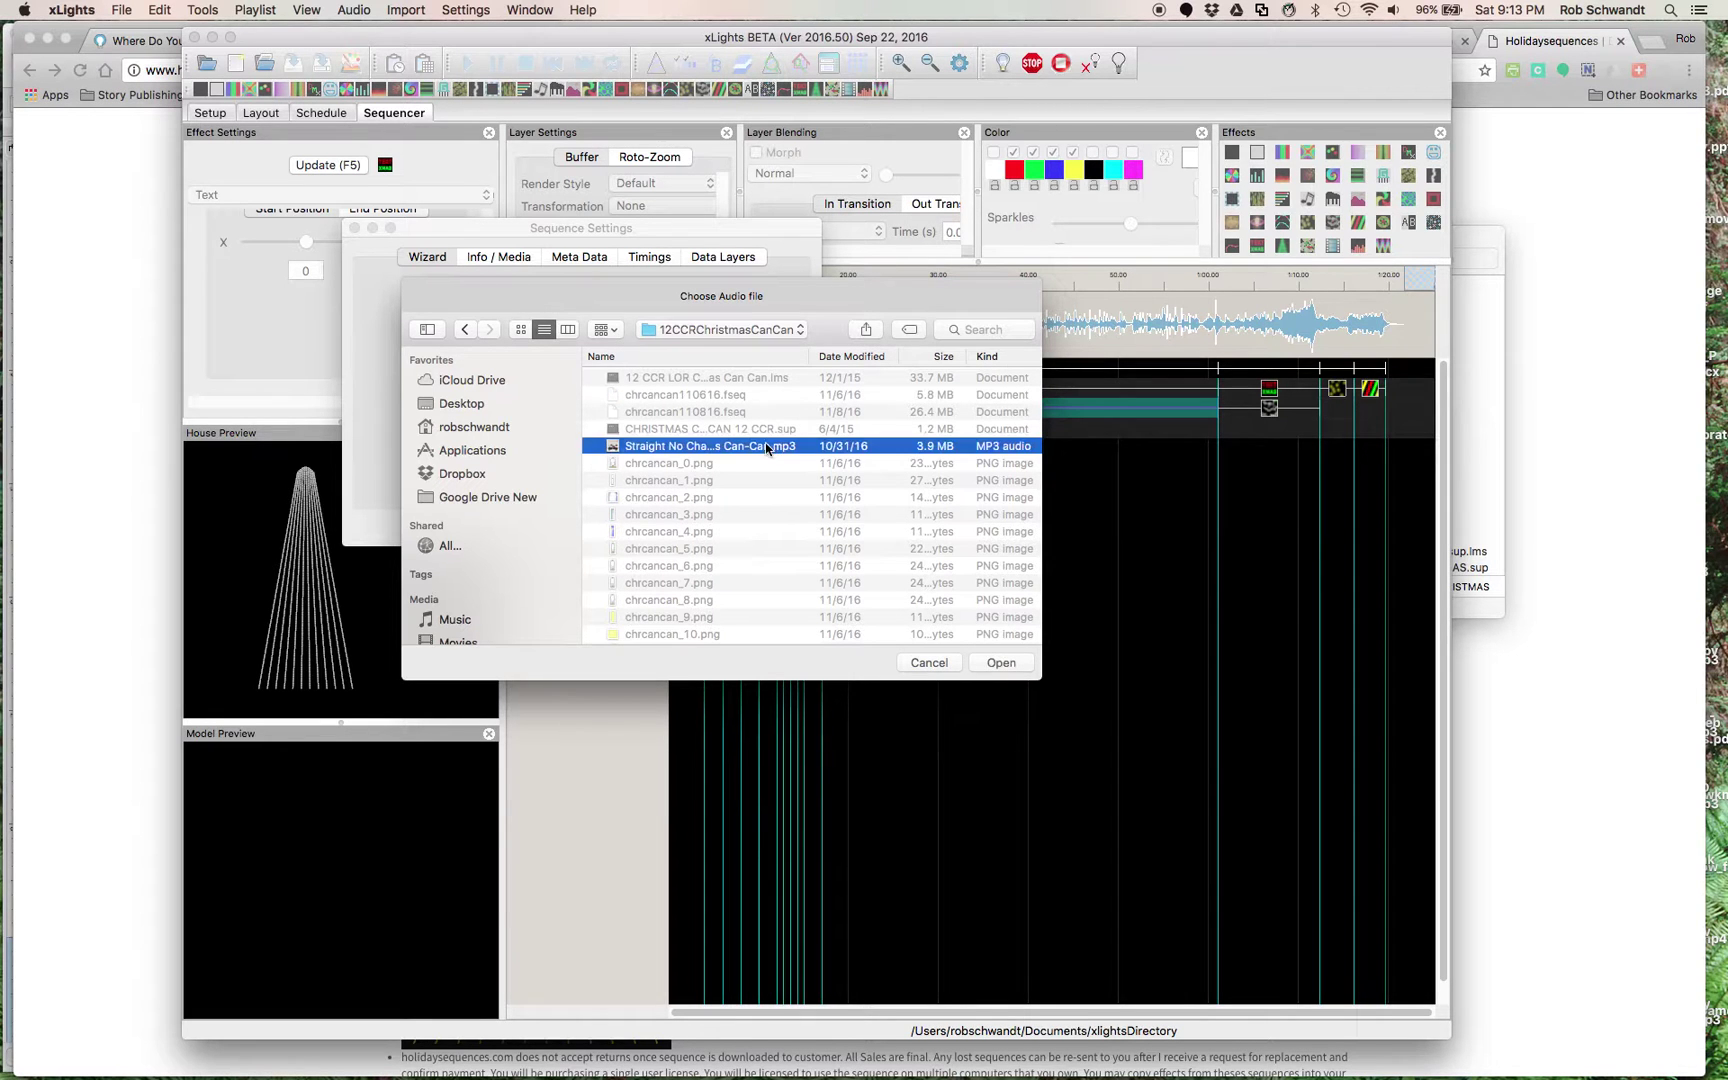
click(999, 663)
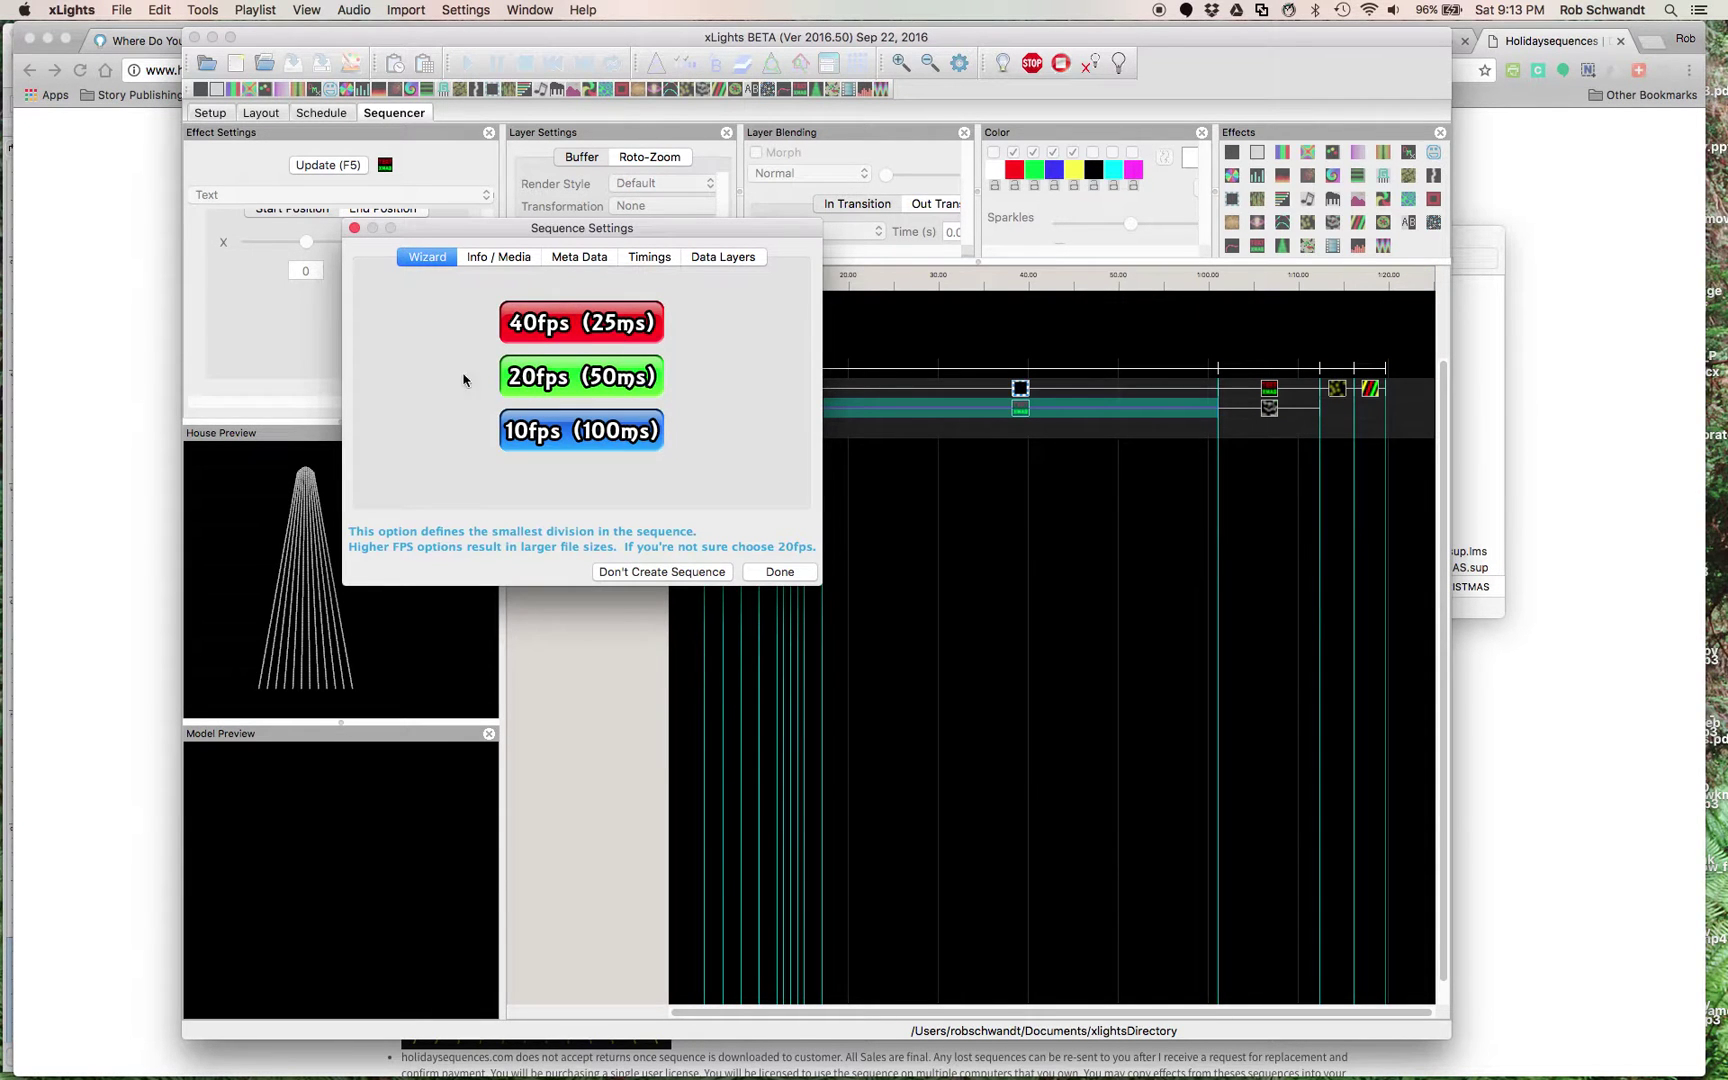
click(779, 572)
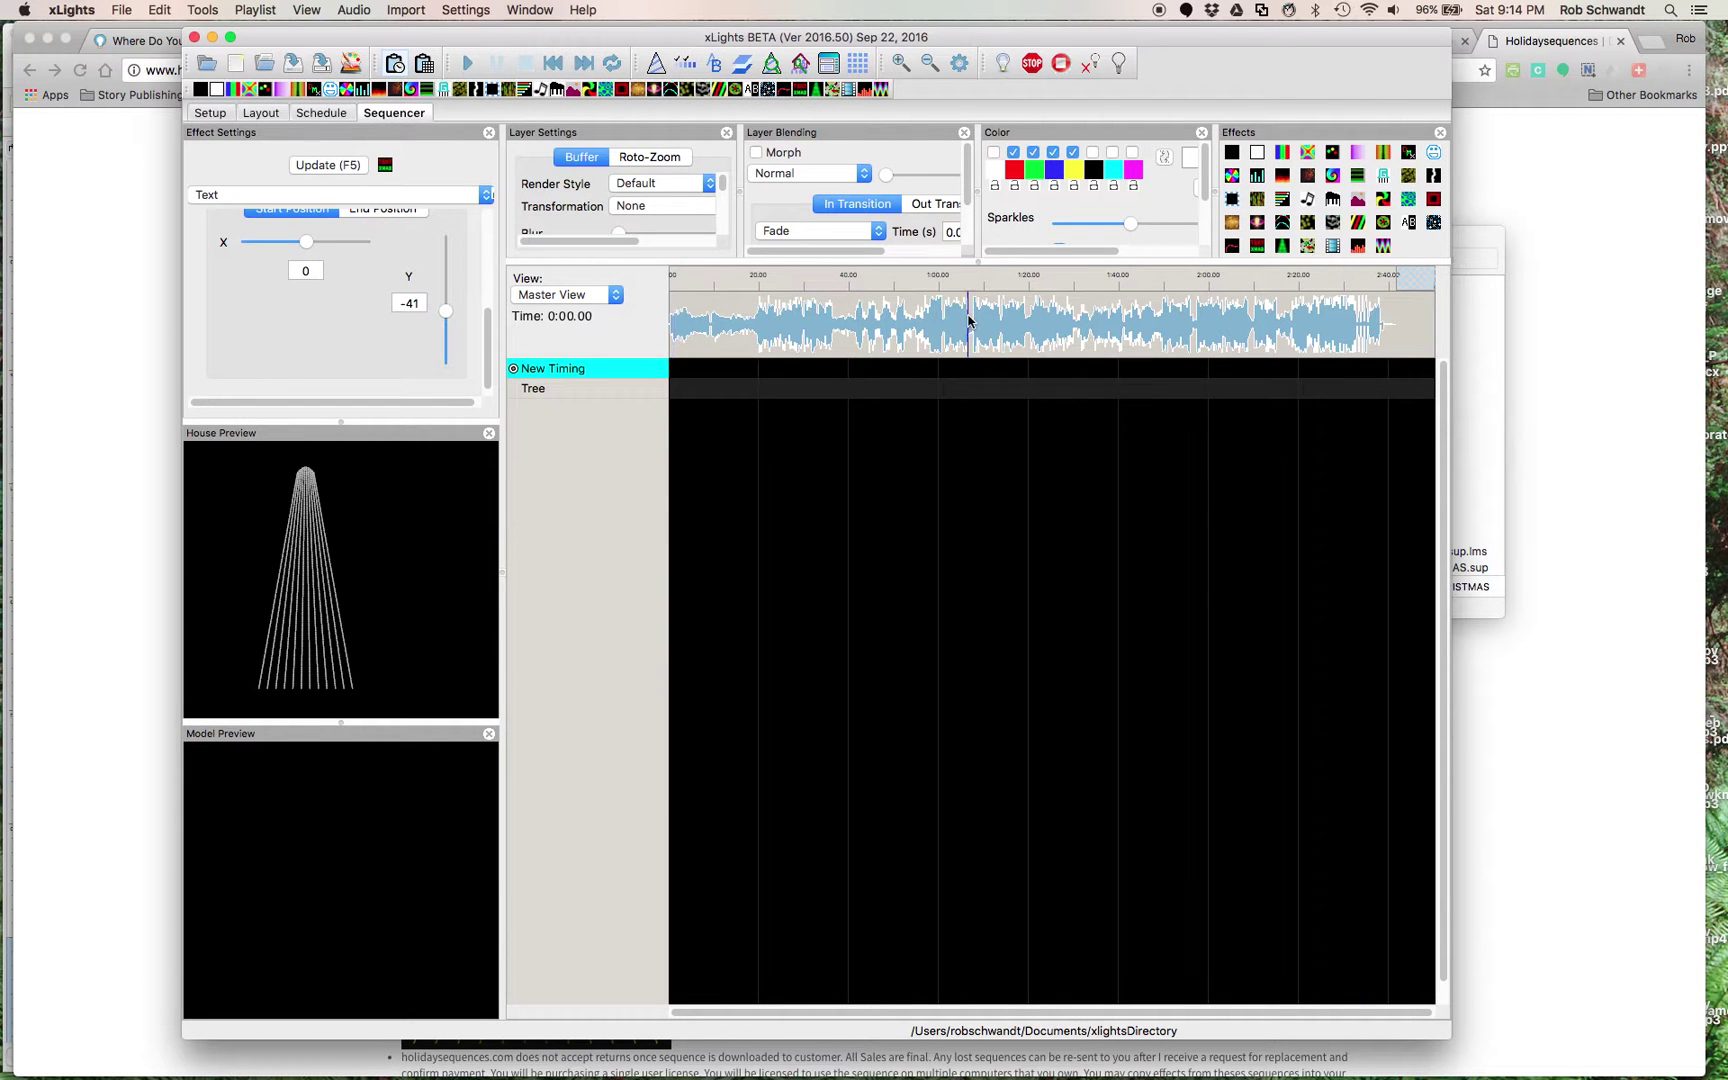
click(1276, 338)
click(259, 113)
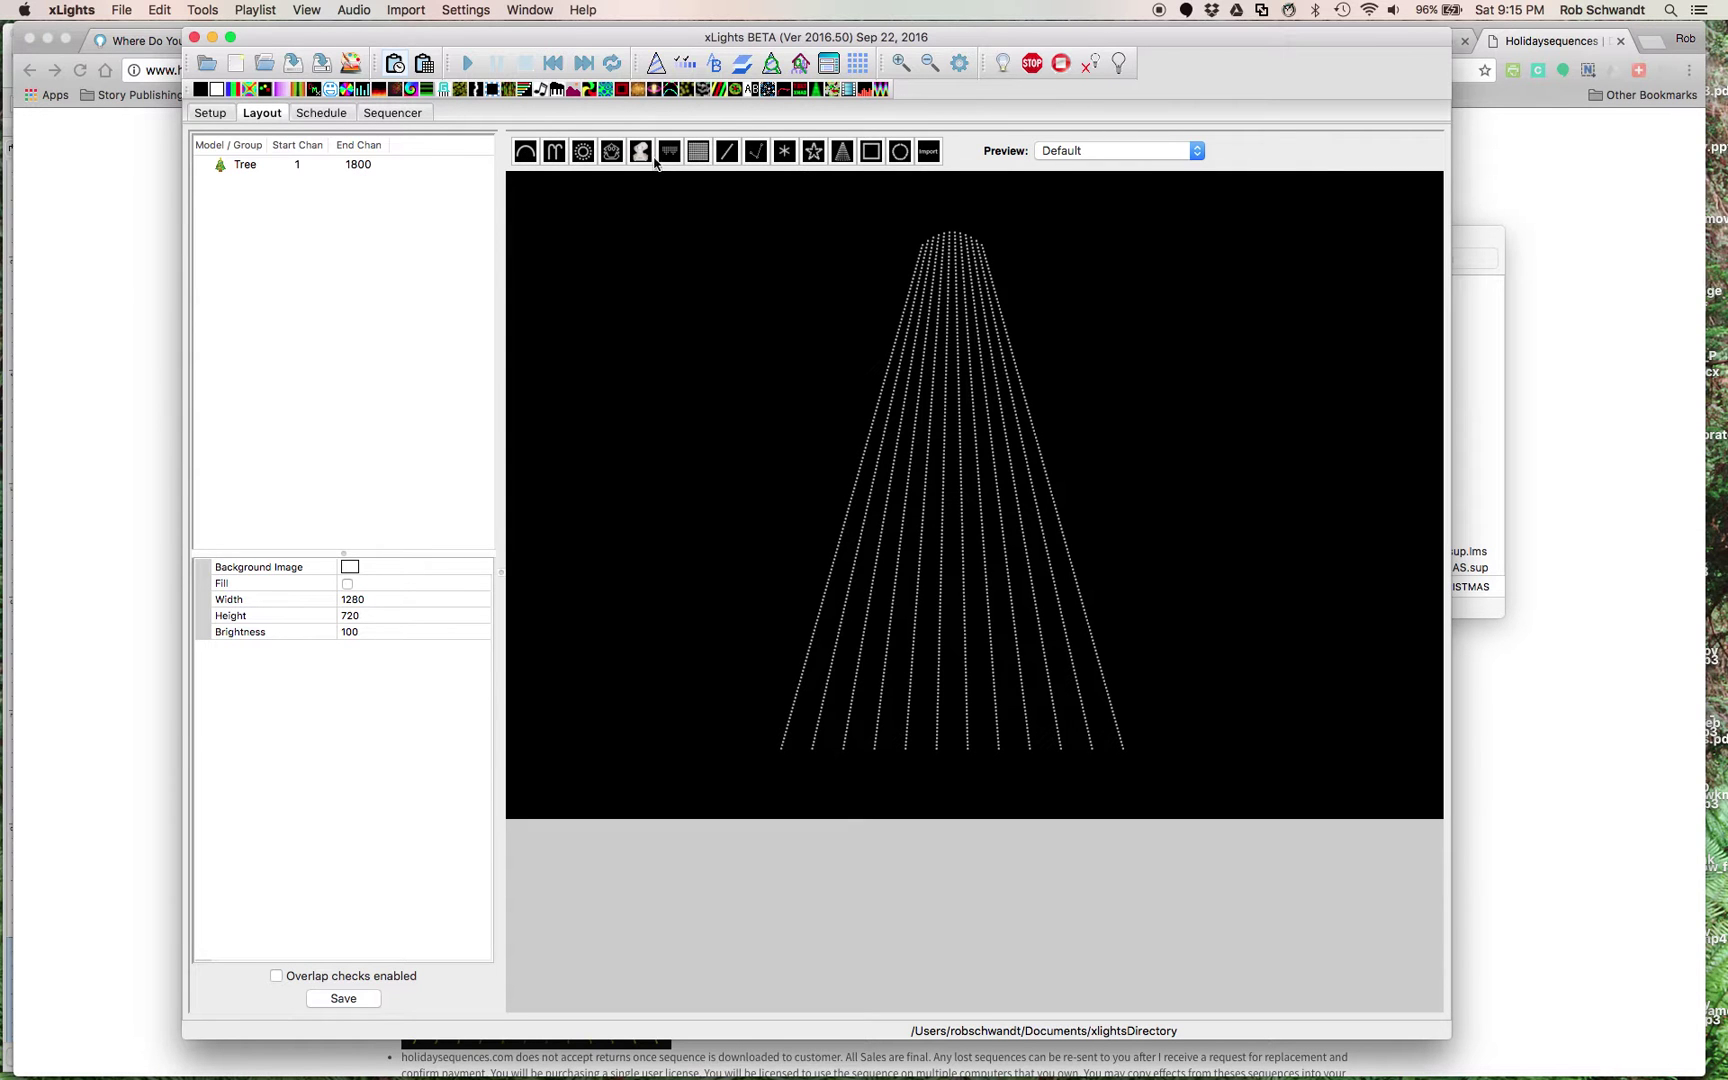
Step: Add a Tree model in the Layout tab
click(844, 152)
Step: Import the Christmas Can Can SuperStar .sup effects onto the Tree model
click(404, 114)
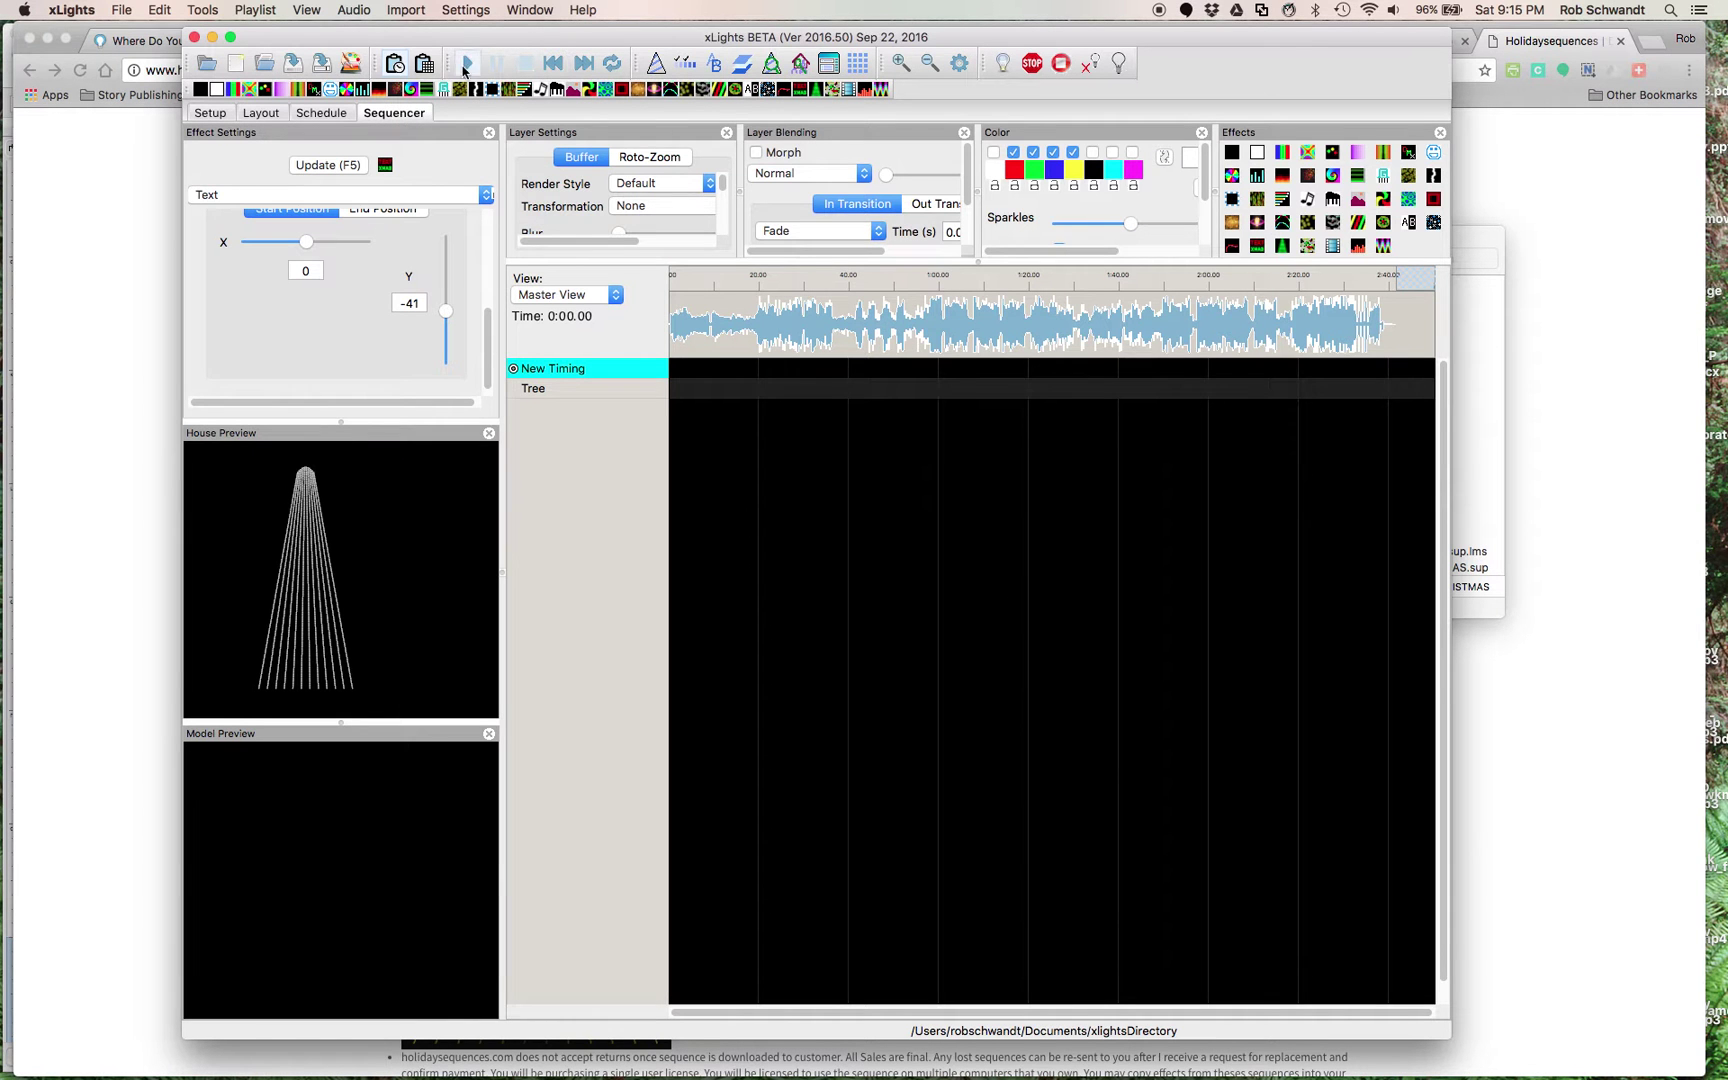
click(392, 10)
click(403, 32)
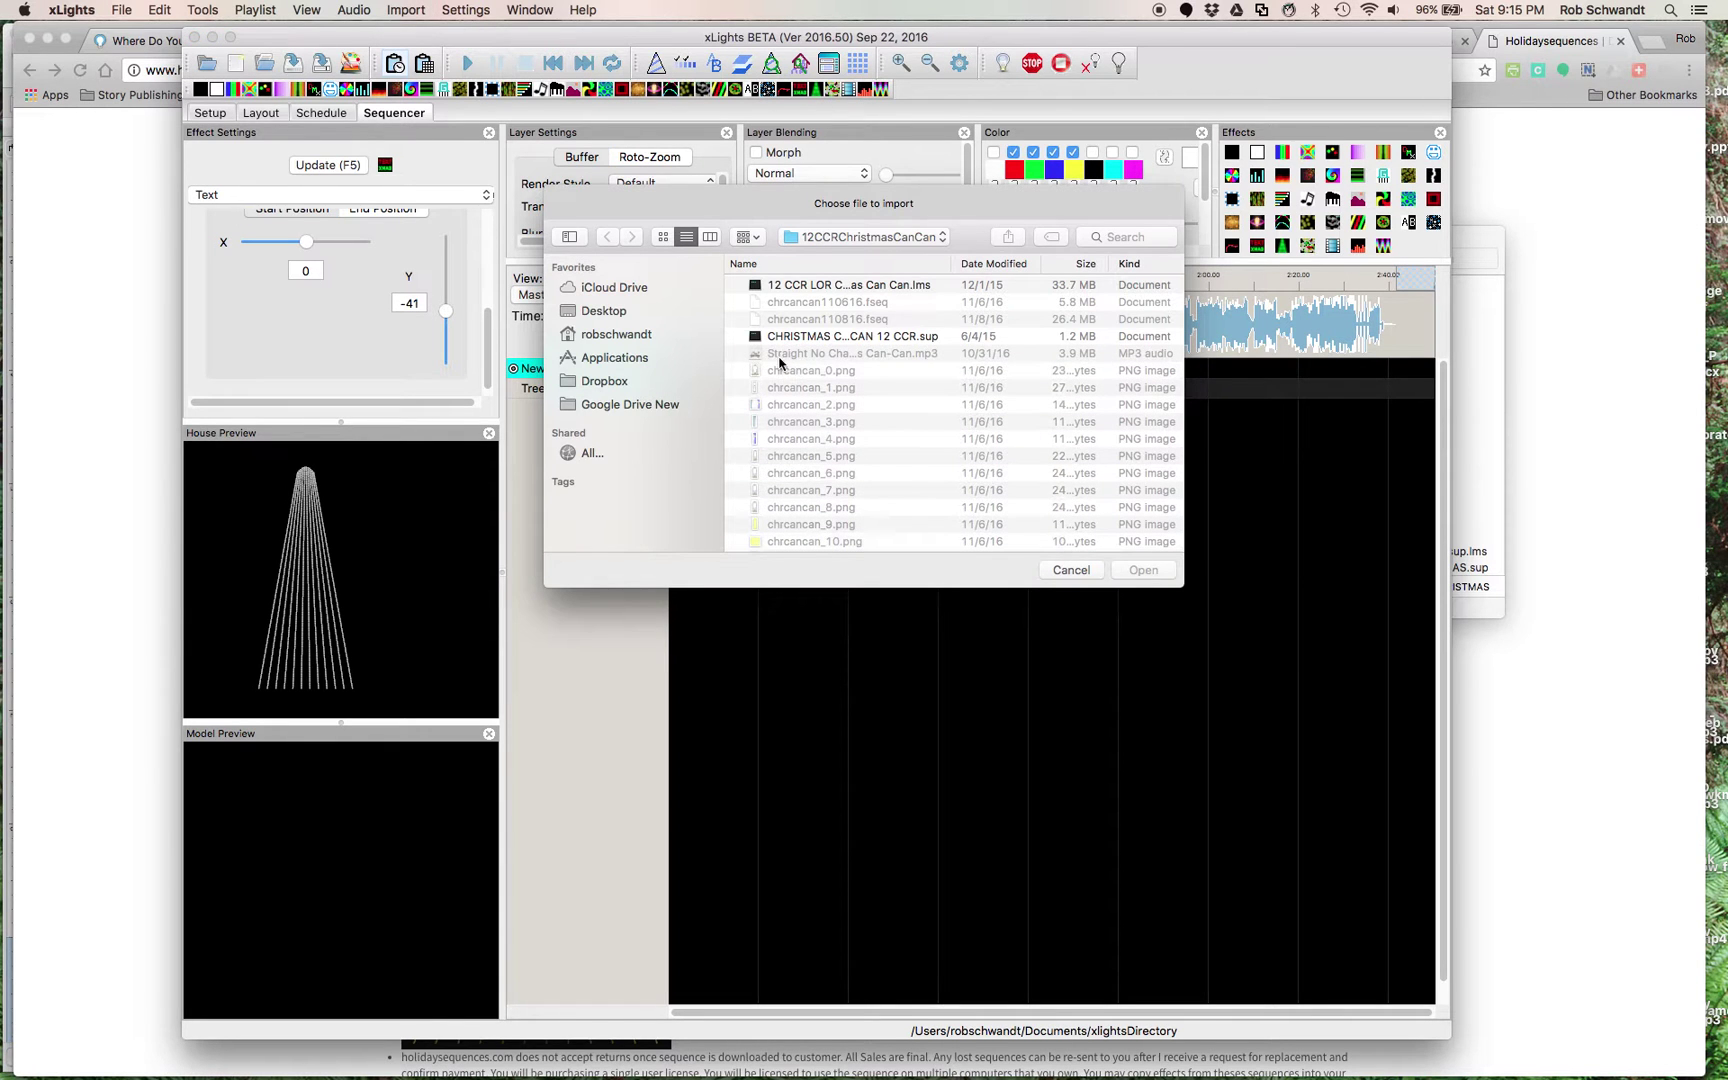
click(918, 340)
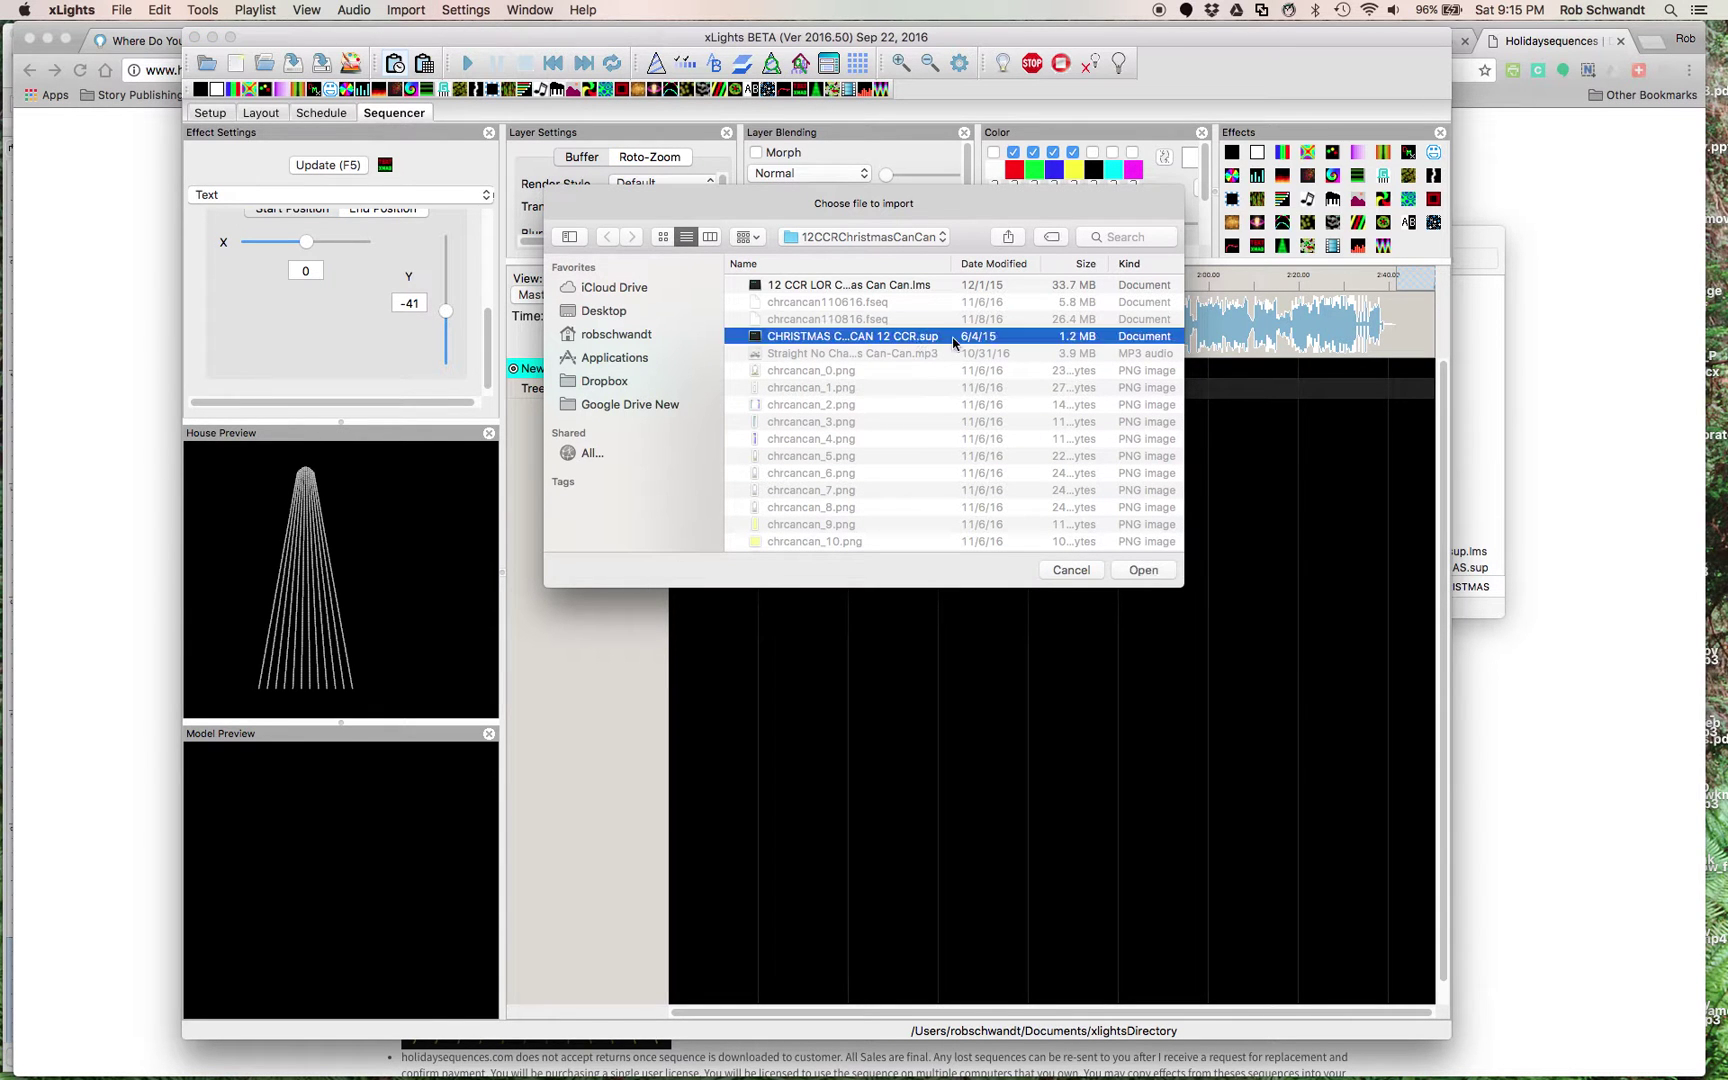
click(1143, 570)
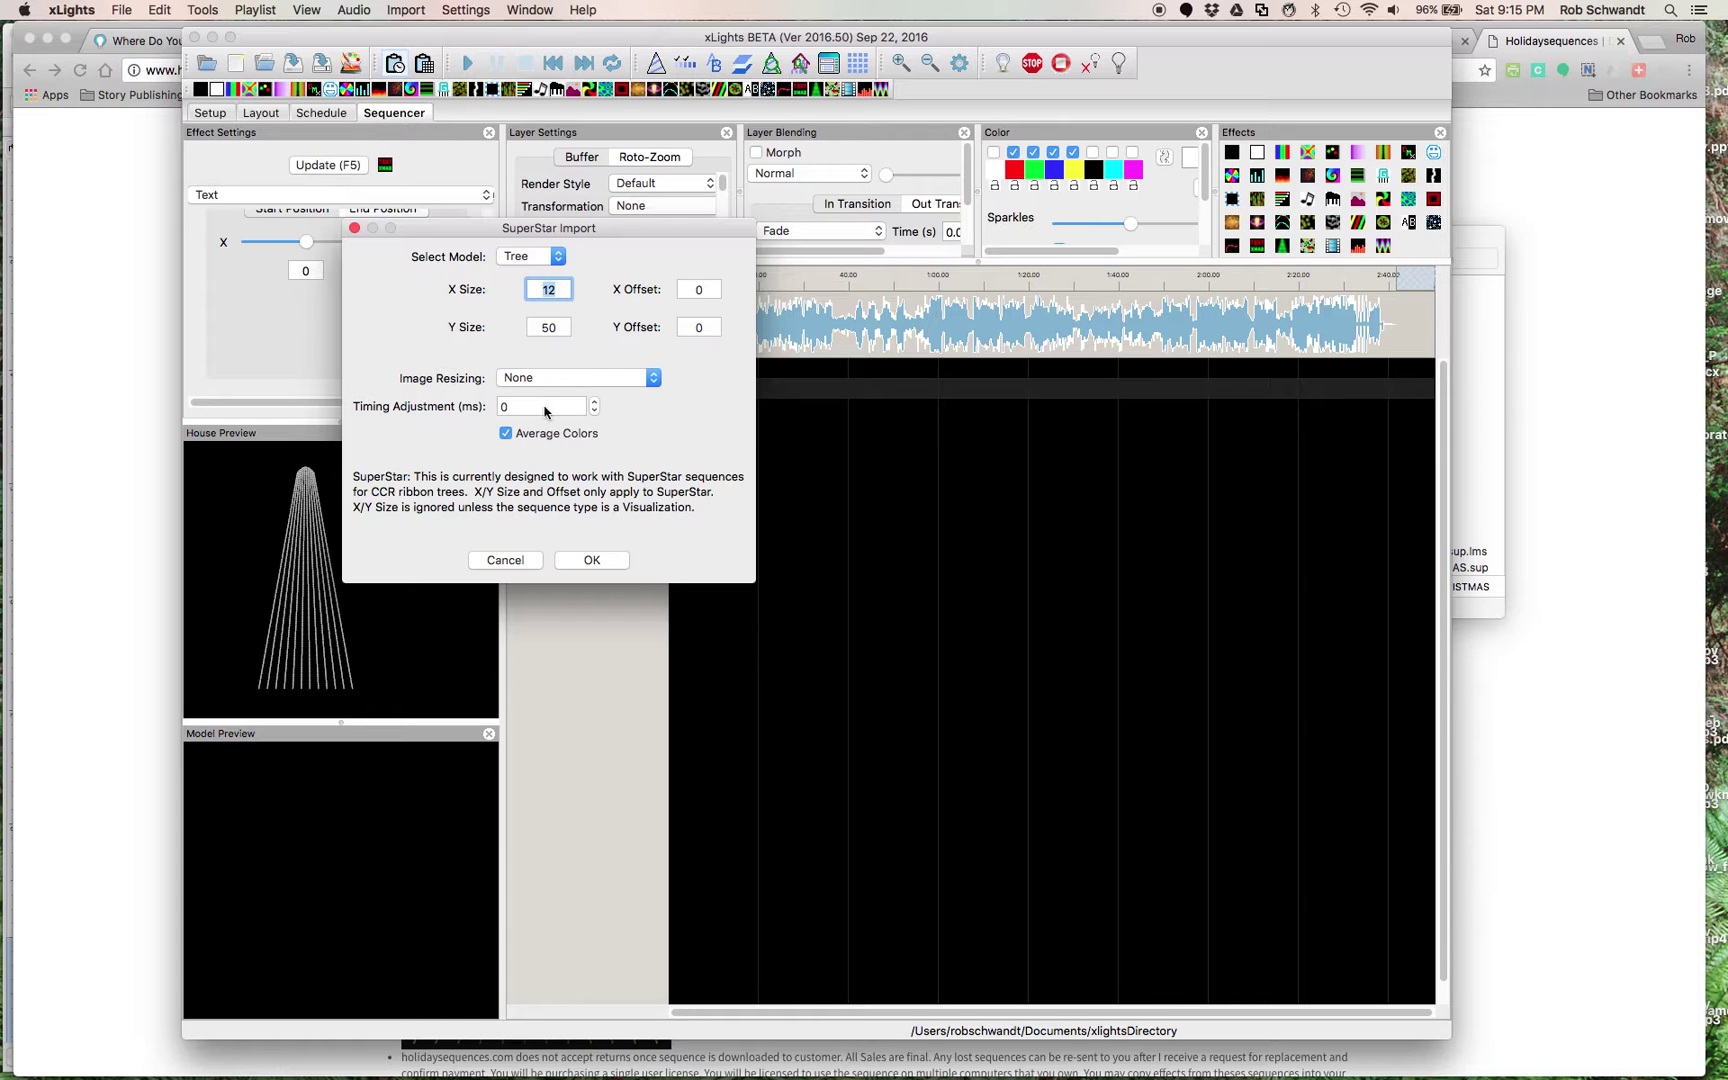
click(591, 560)
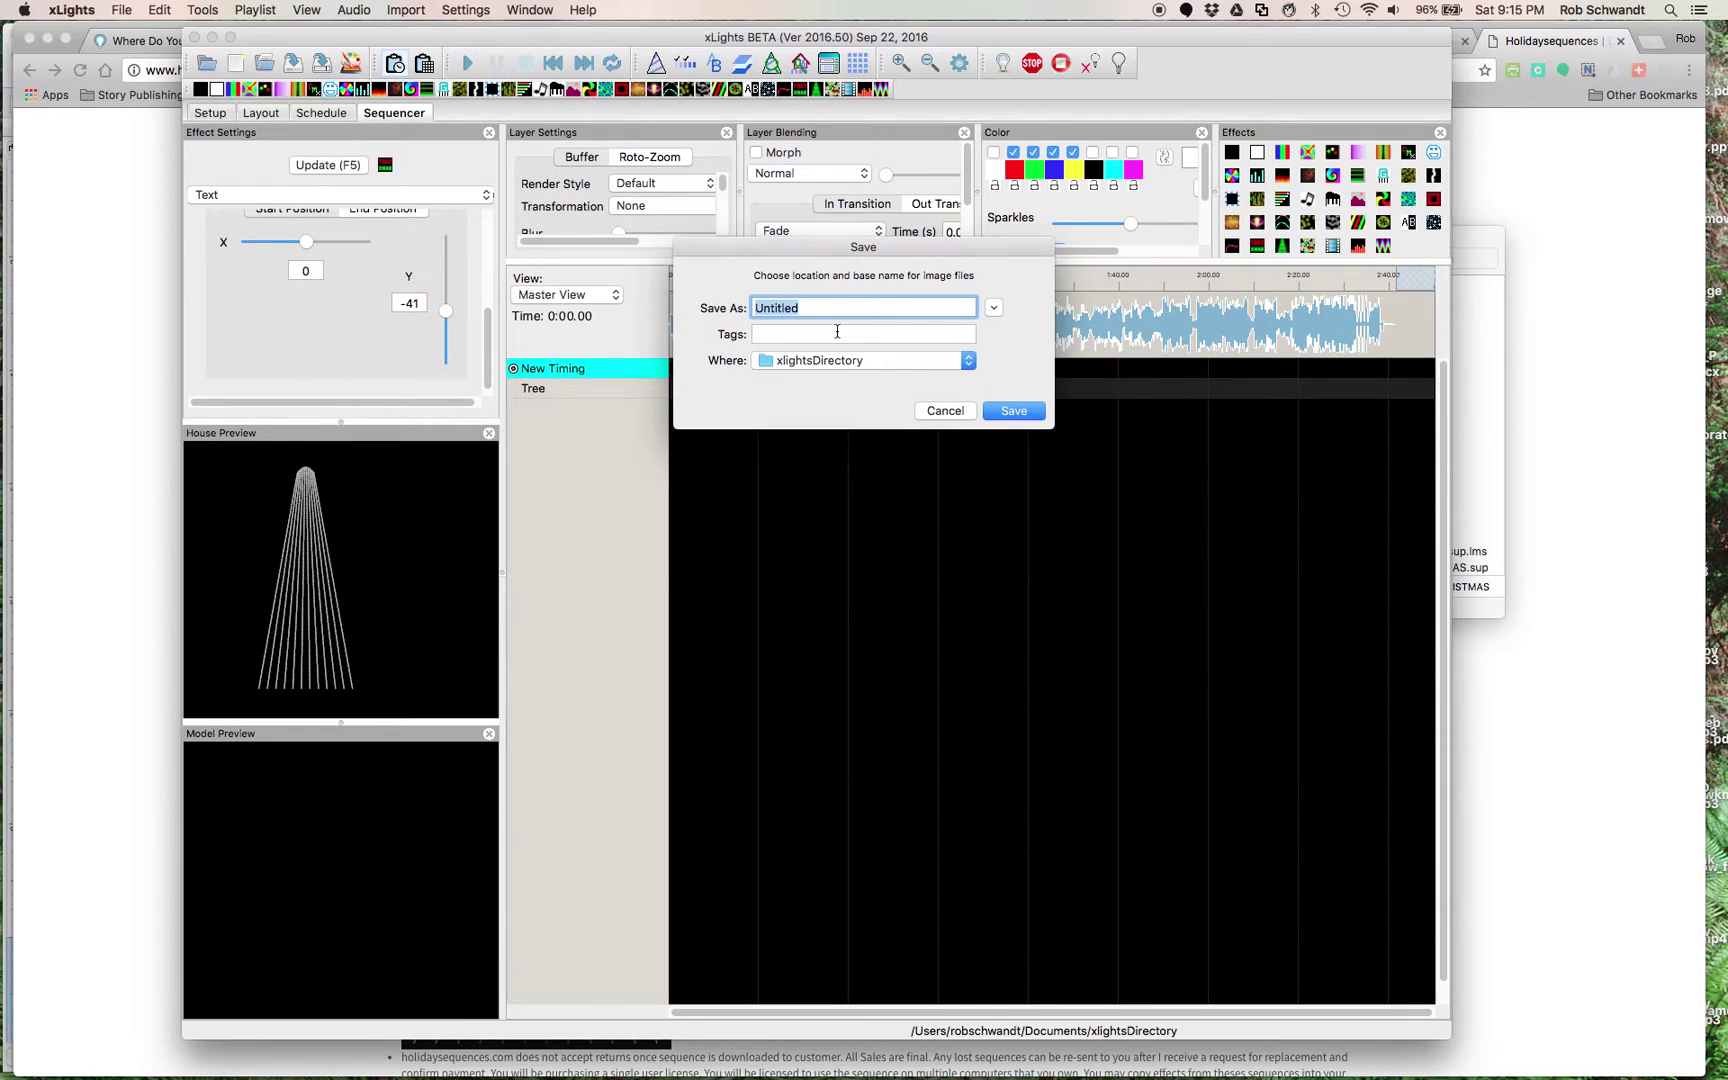
Step: Save the image files generated by the SuperStar import
text(tesf)
click(1007, 414)
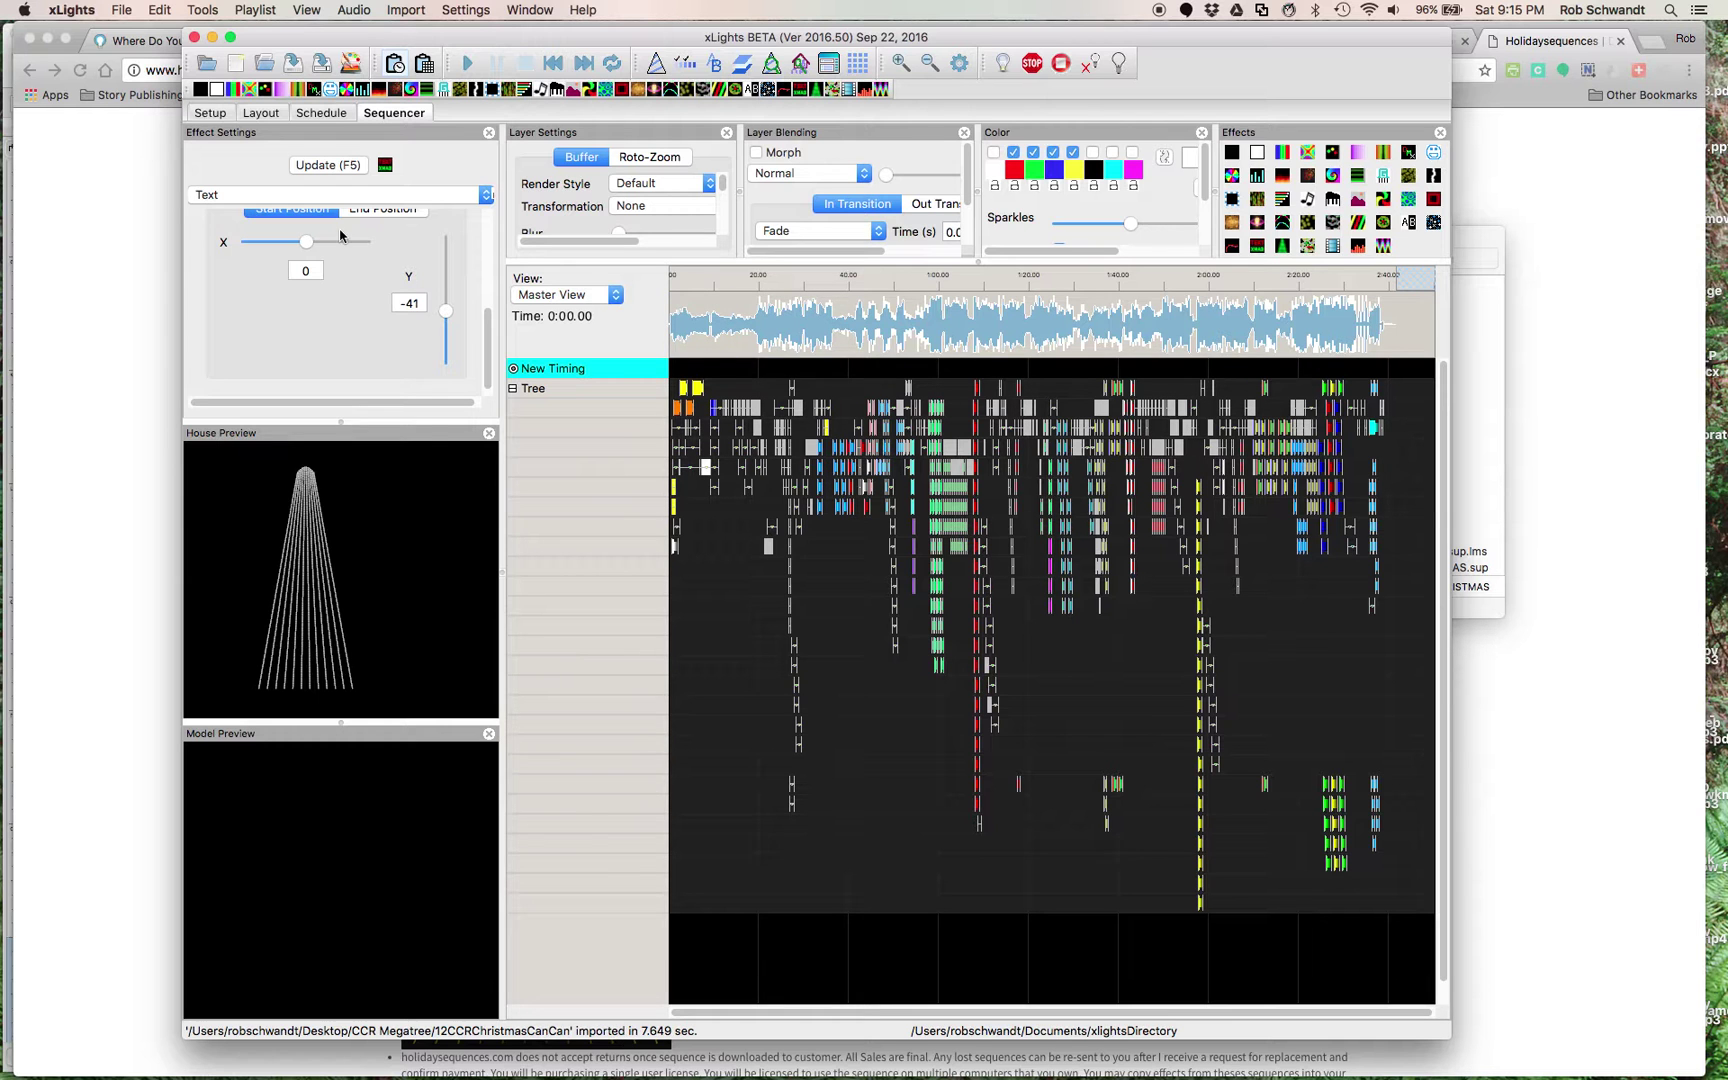
click(122, 10)
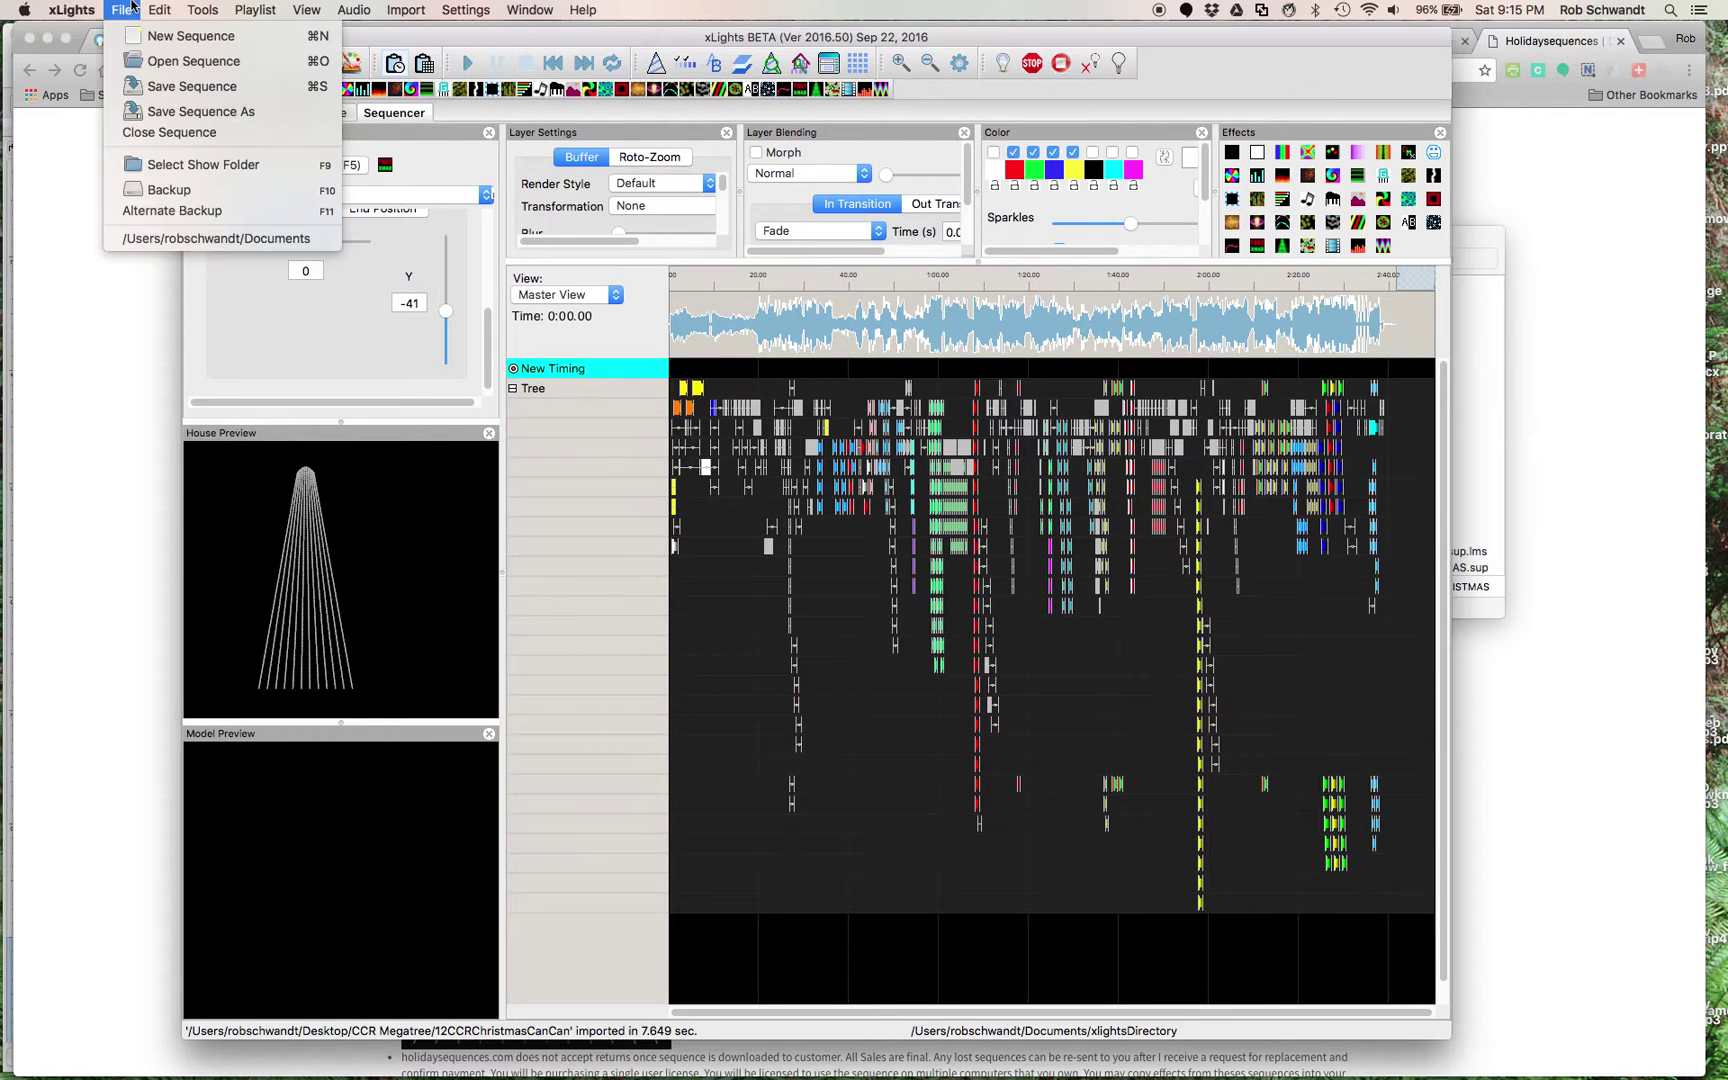
Step: Save the sequence as testseq.fseq and start playing it with the music
click(168, 88)
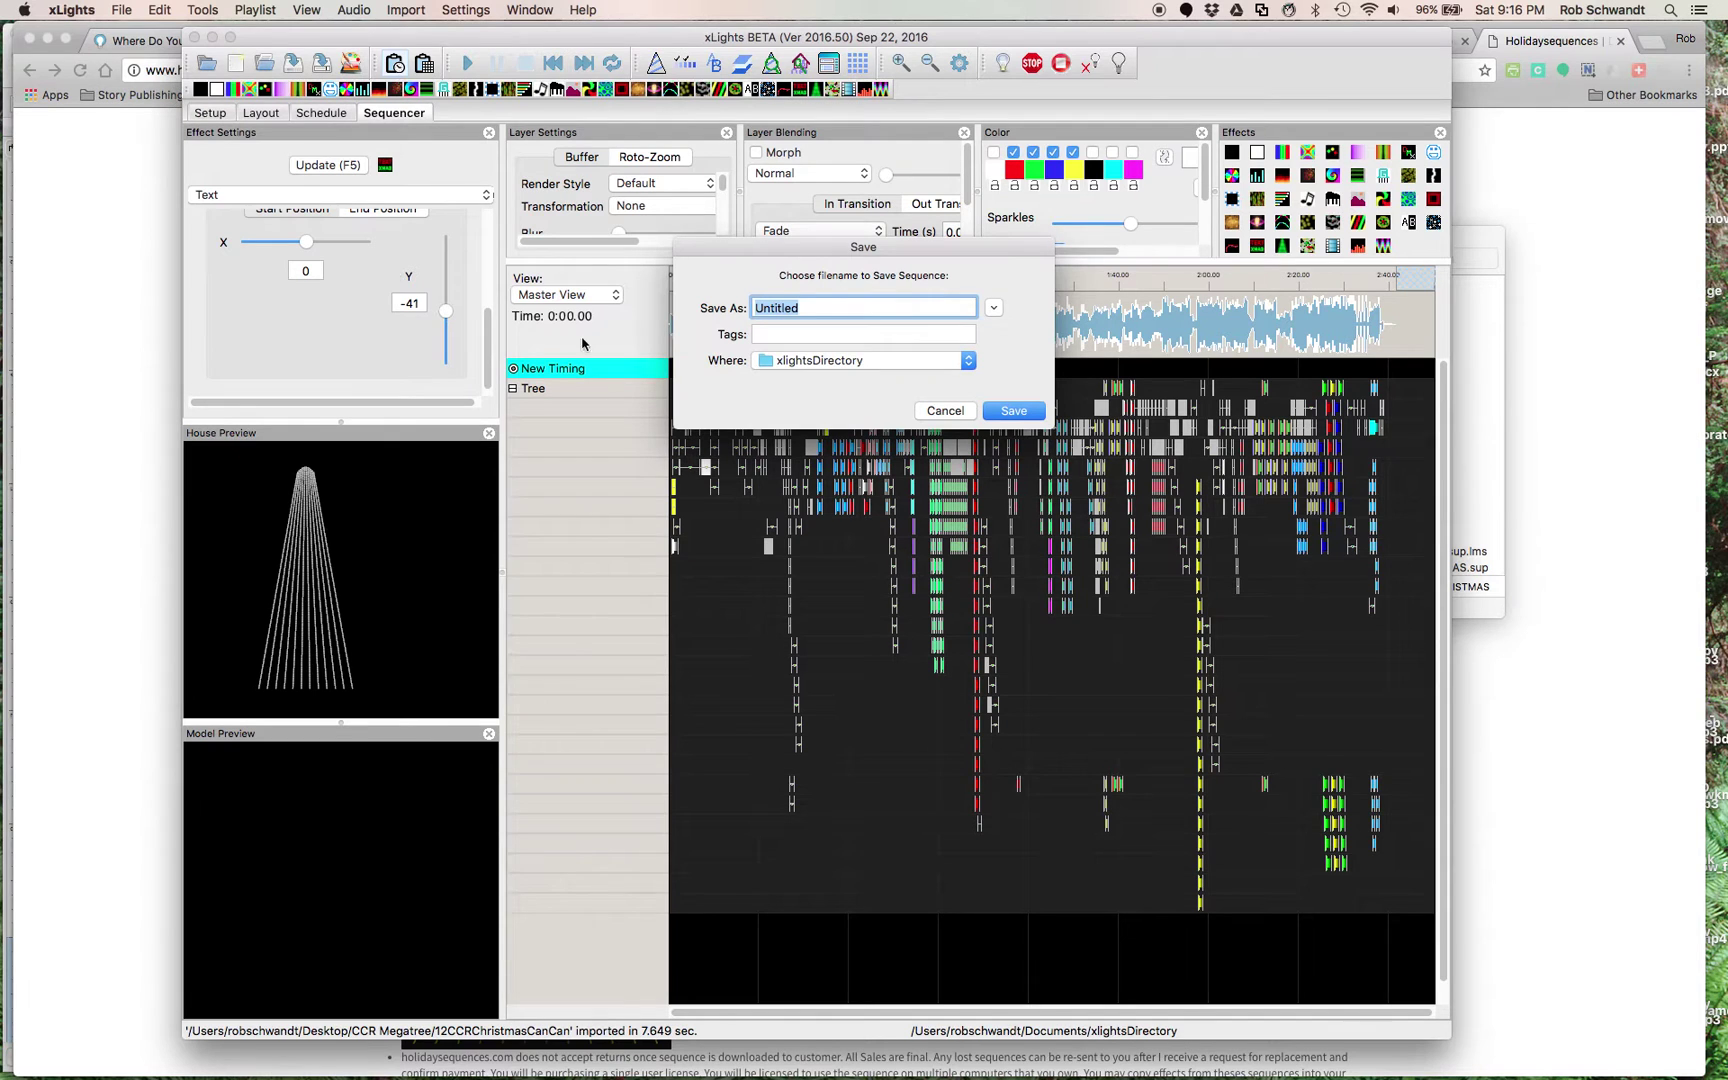
text(testseq)
click(1030, 416)
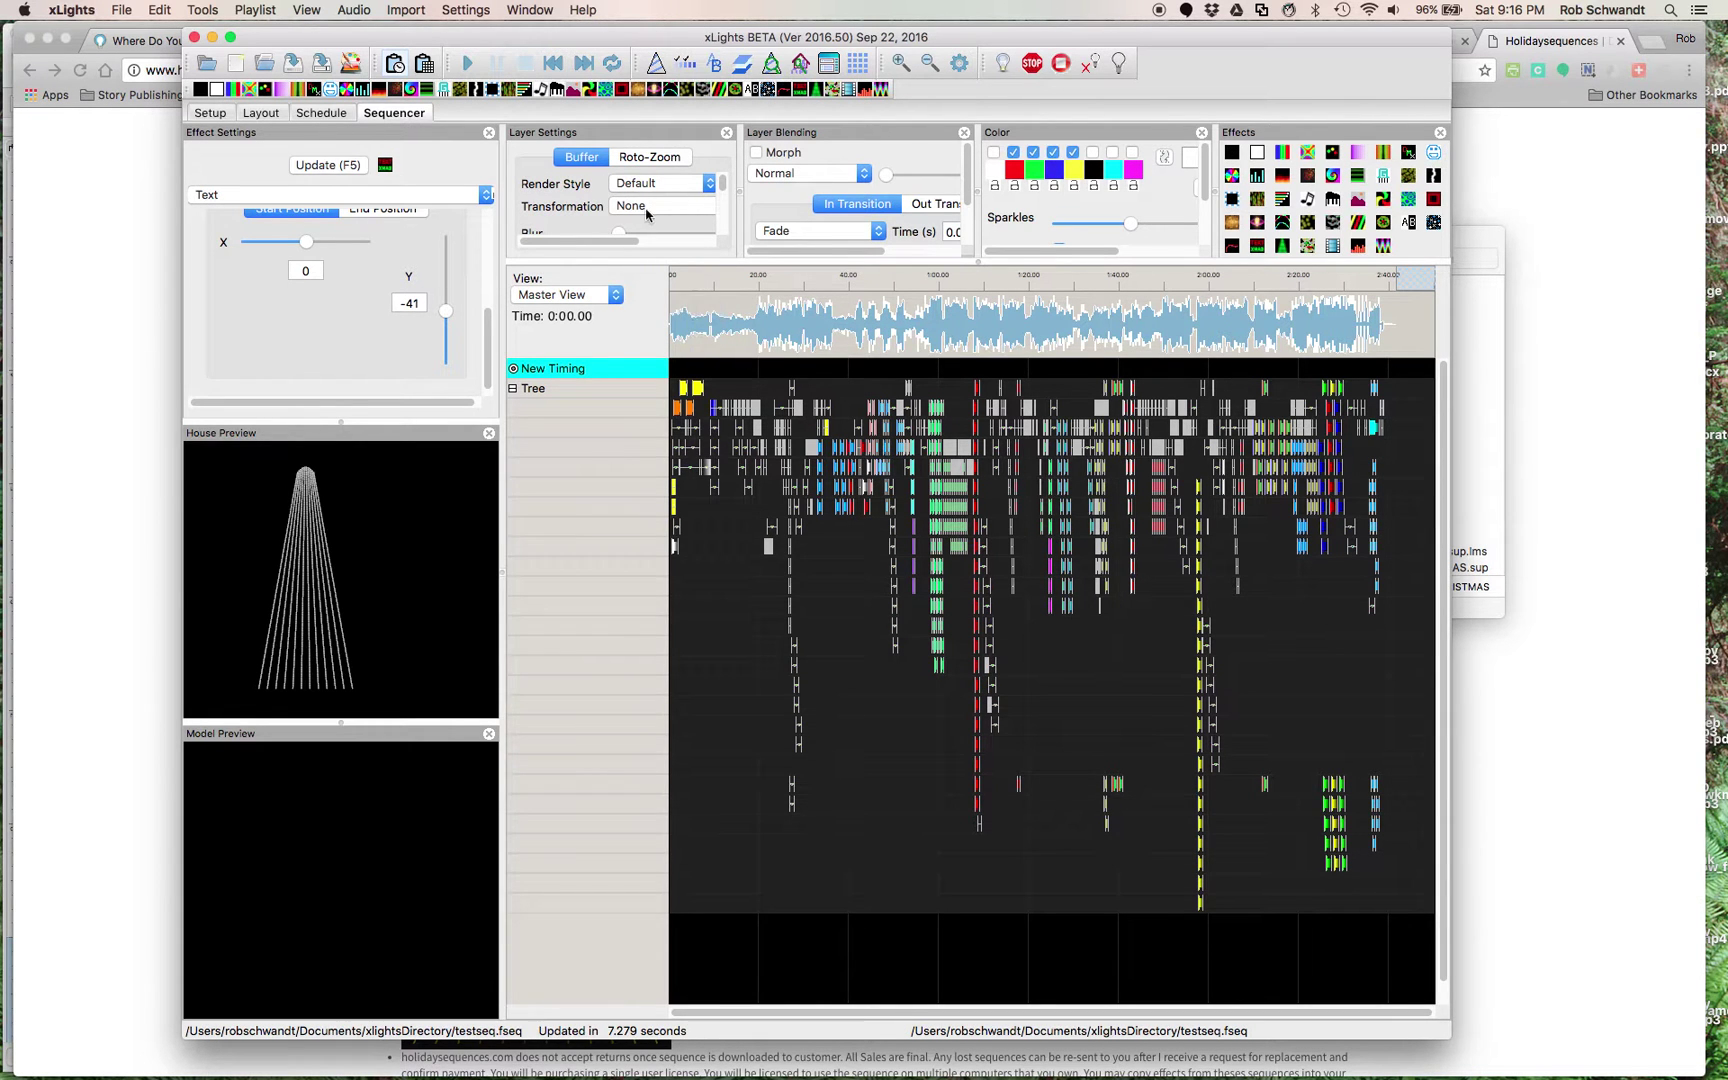
click(466, 63)
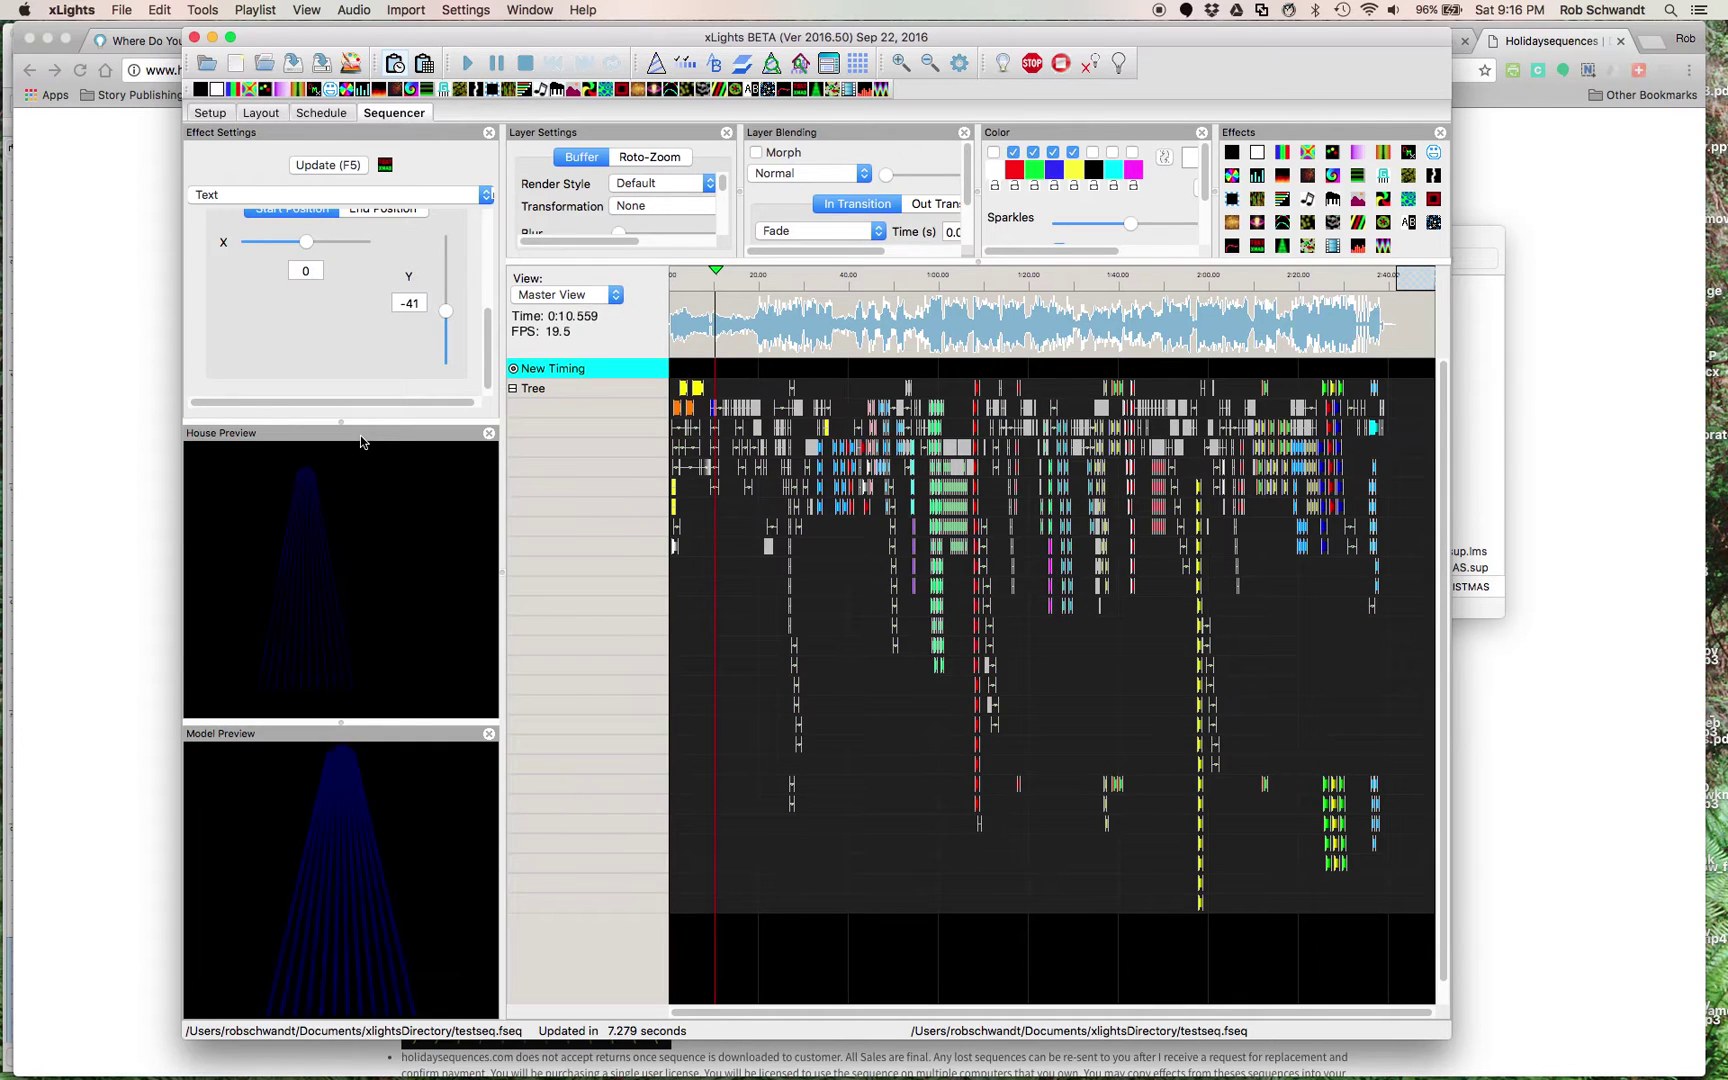
Step: Watch the tree effects in an enlarged floating House Preview window, then close it
drag(360, 435, 738, 135)
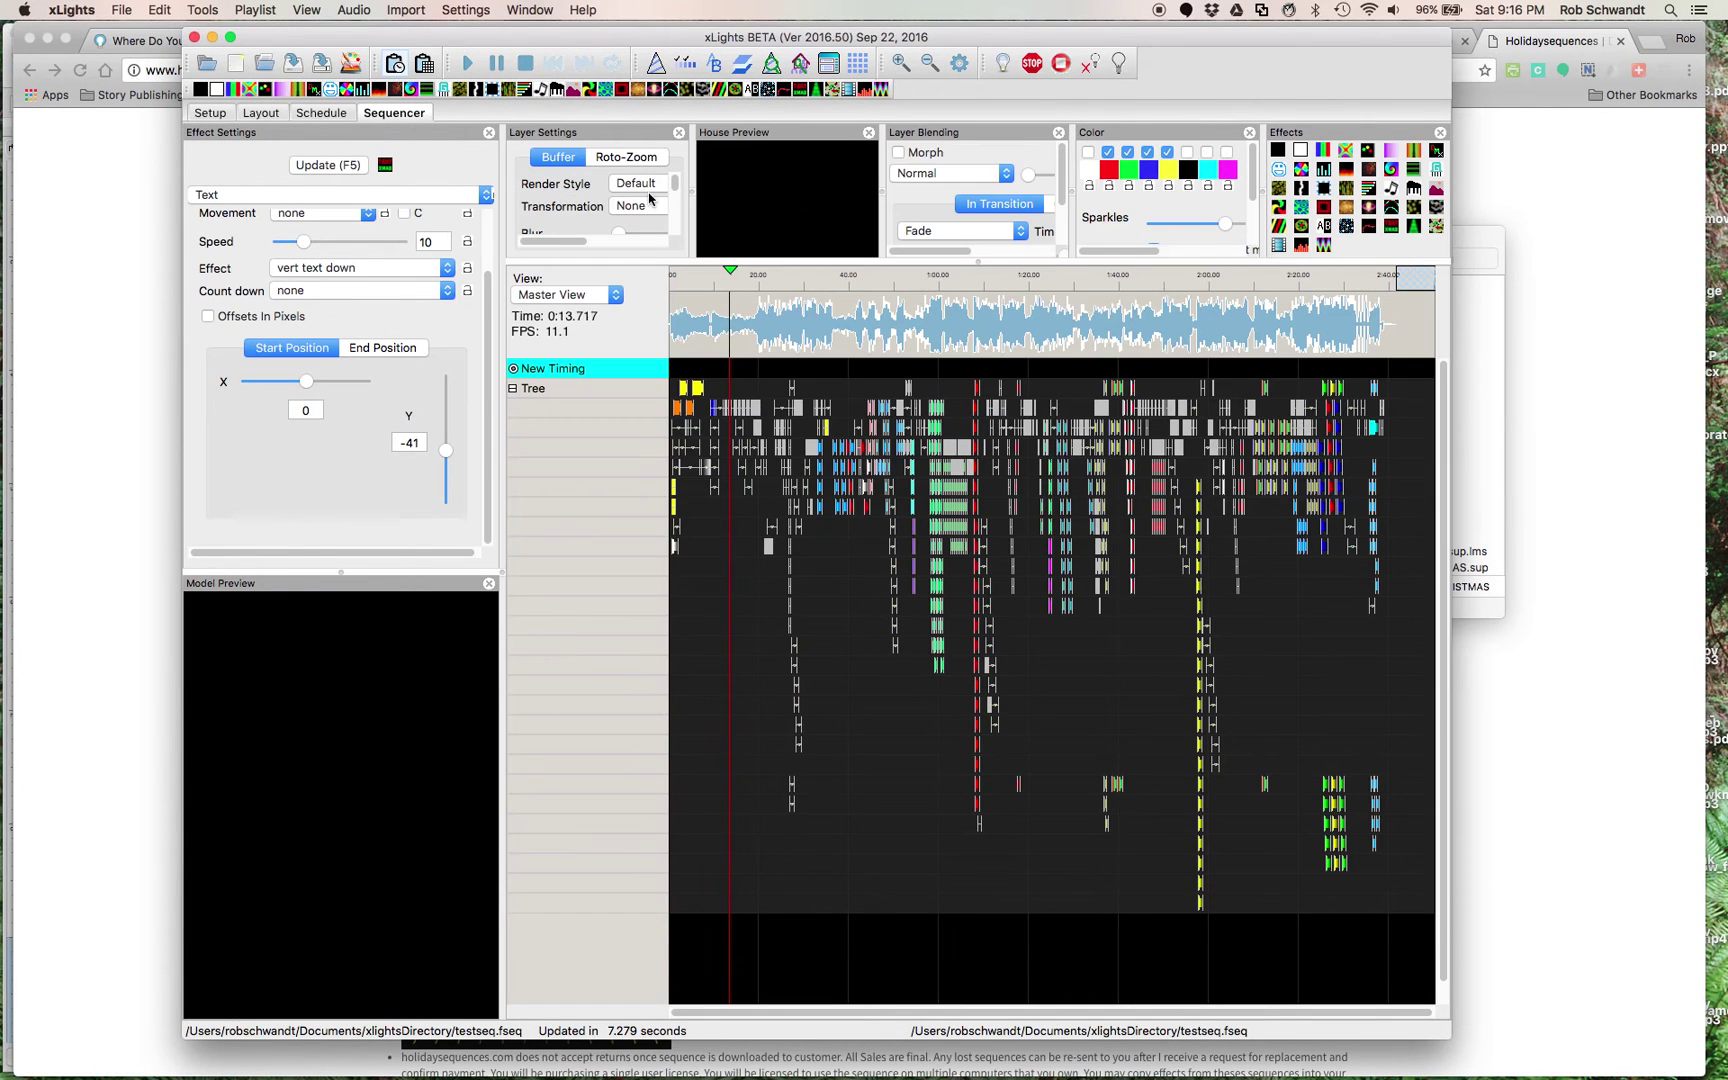
double_click(738, 131)
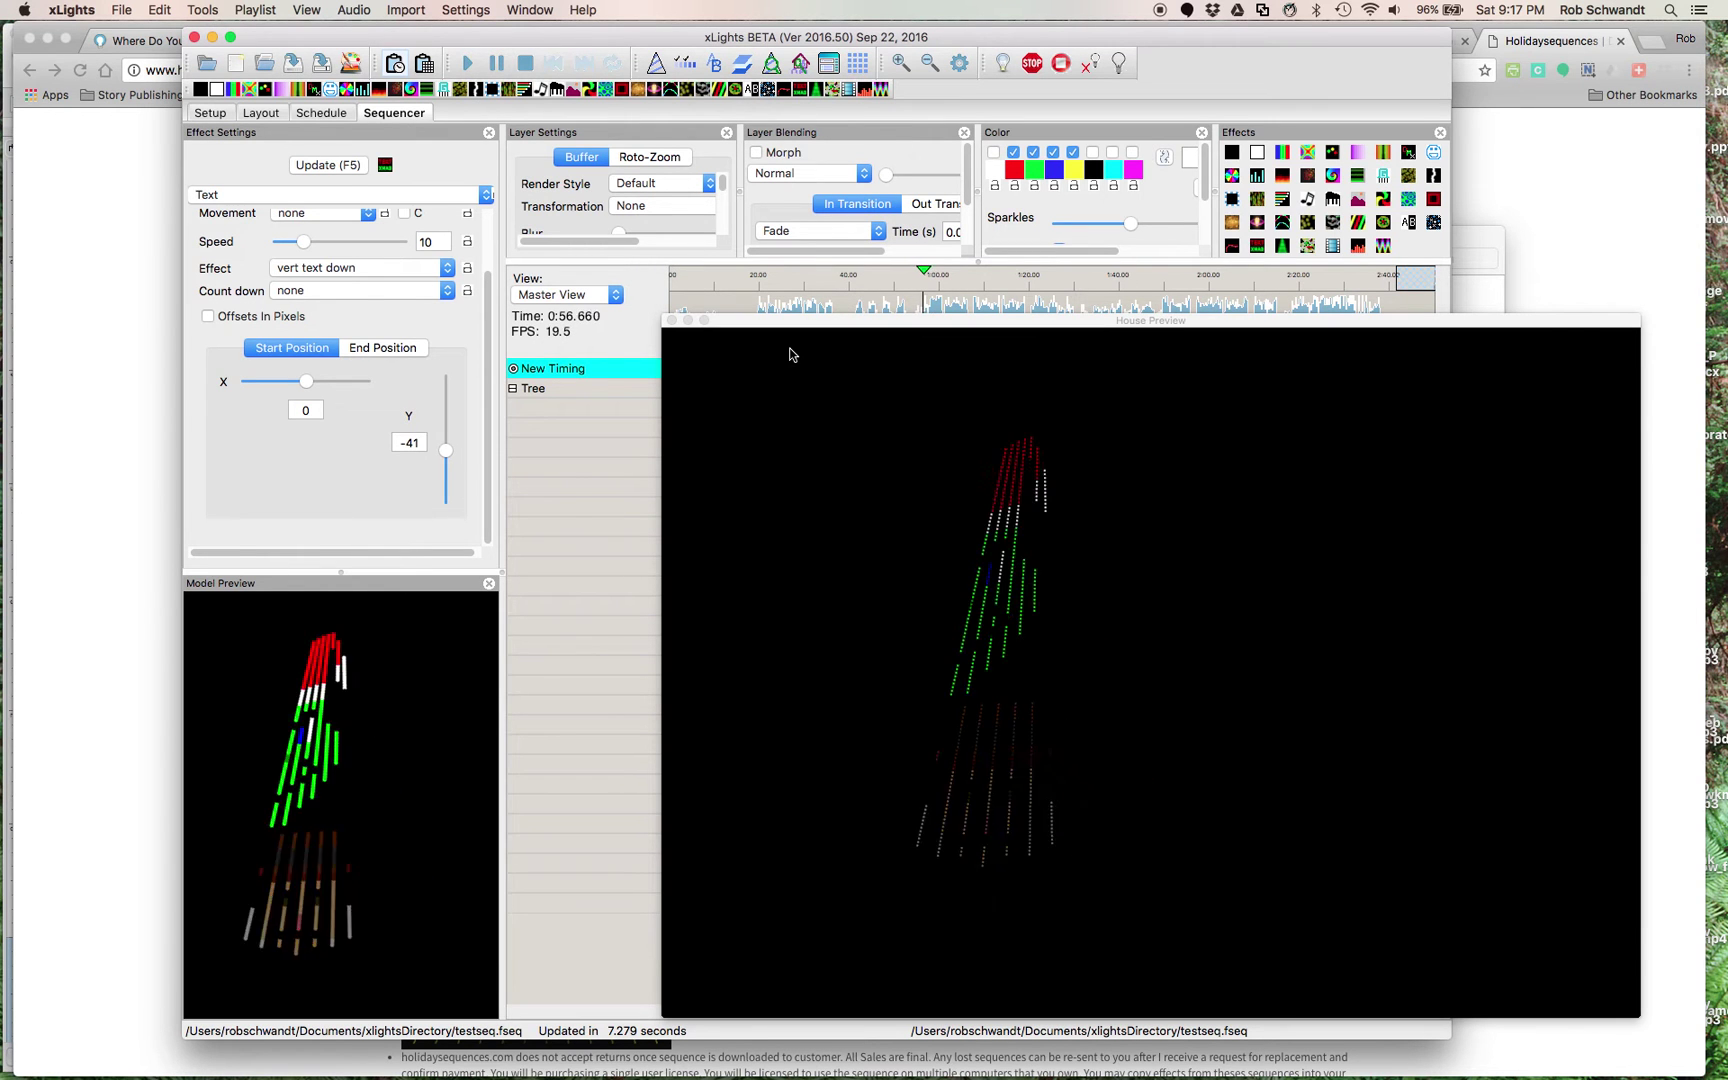
click(672, 321)
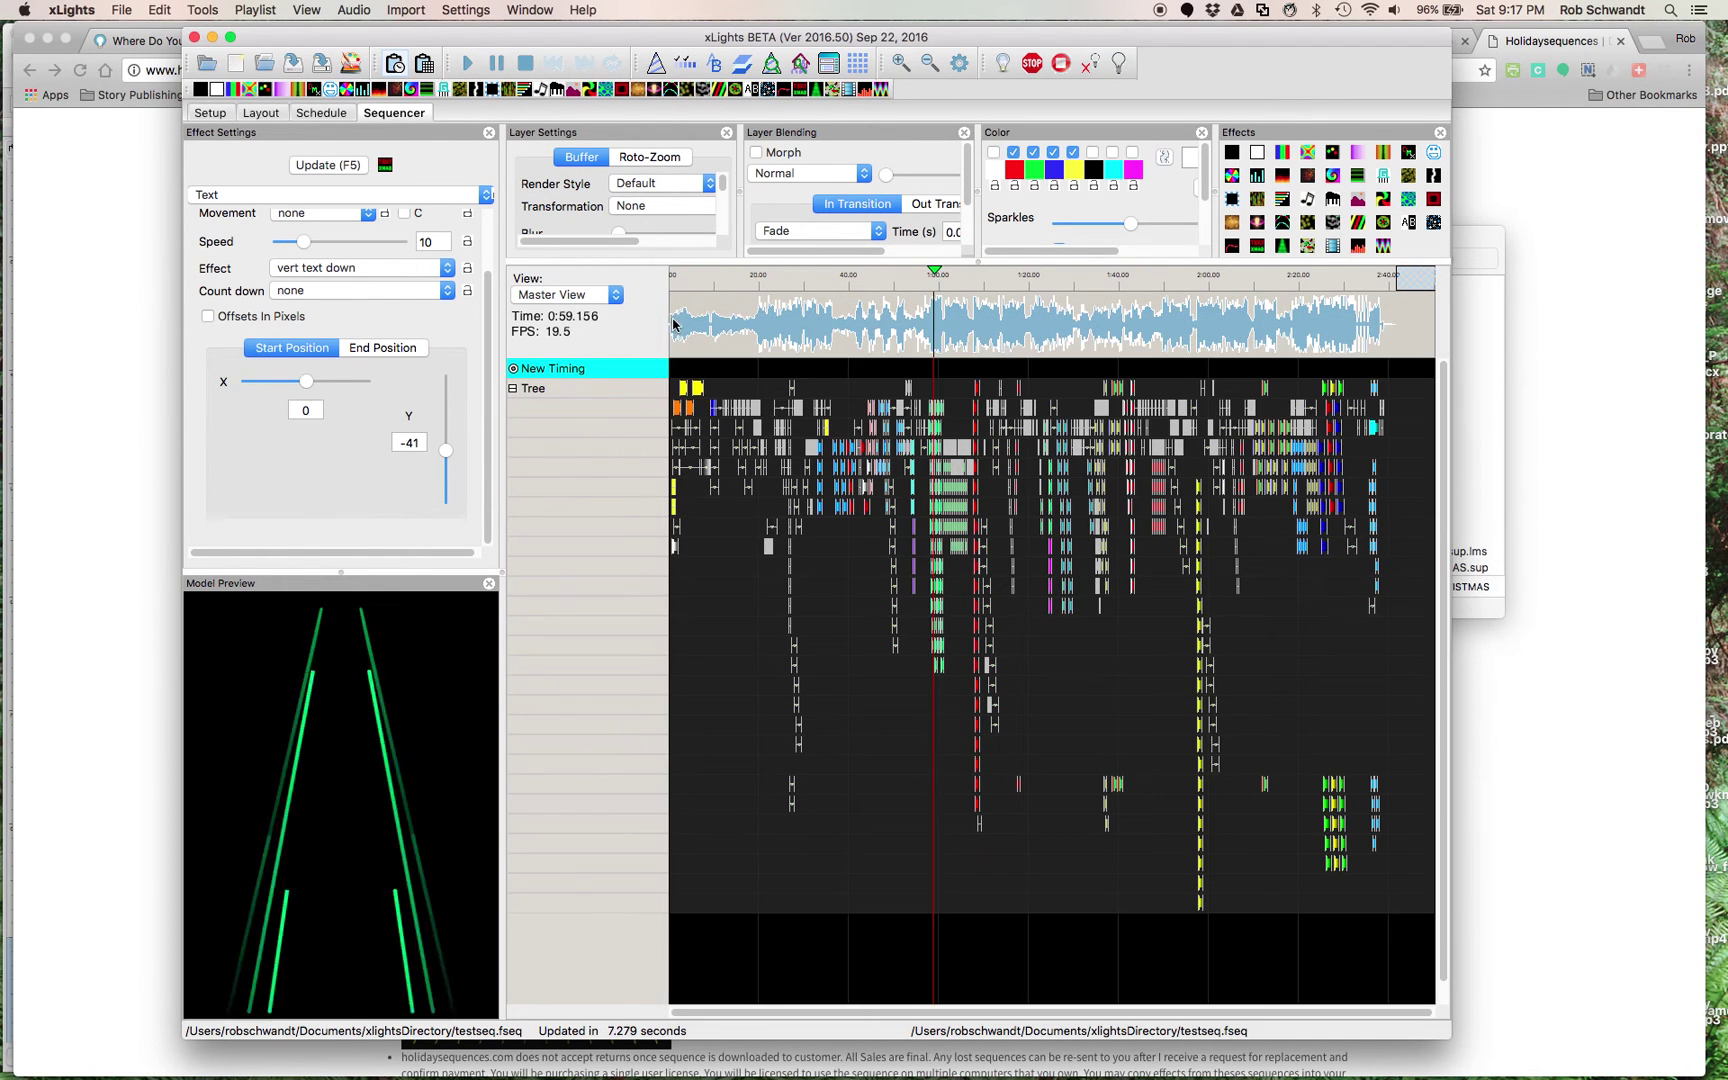
Step: Stop playback at the start and view the Setup page's 18 E1.31 outputs to 10.0.1.78
click(525, 64)
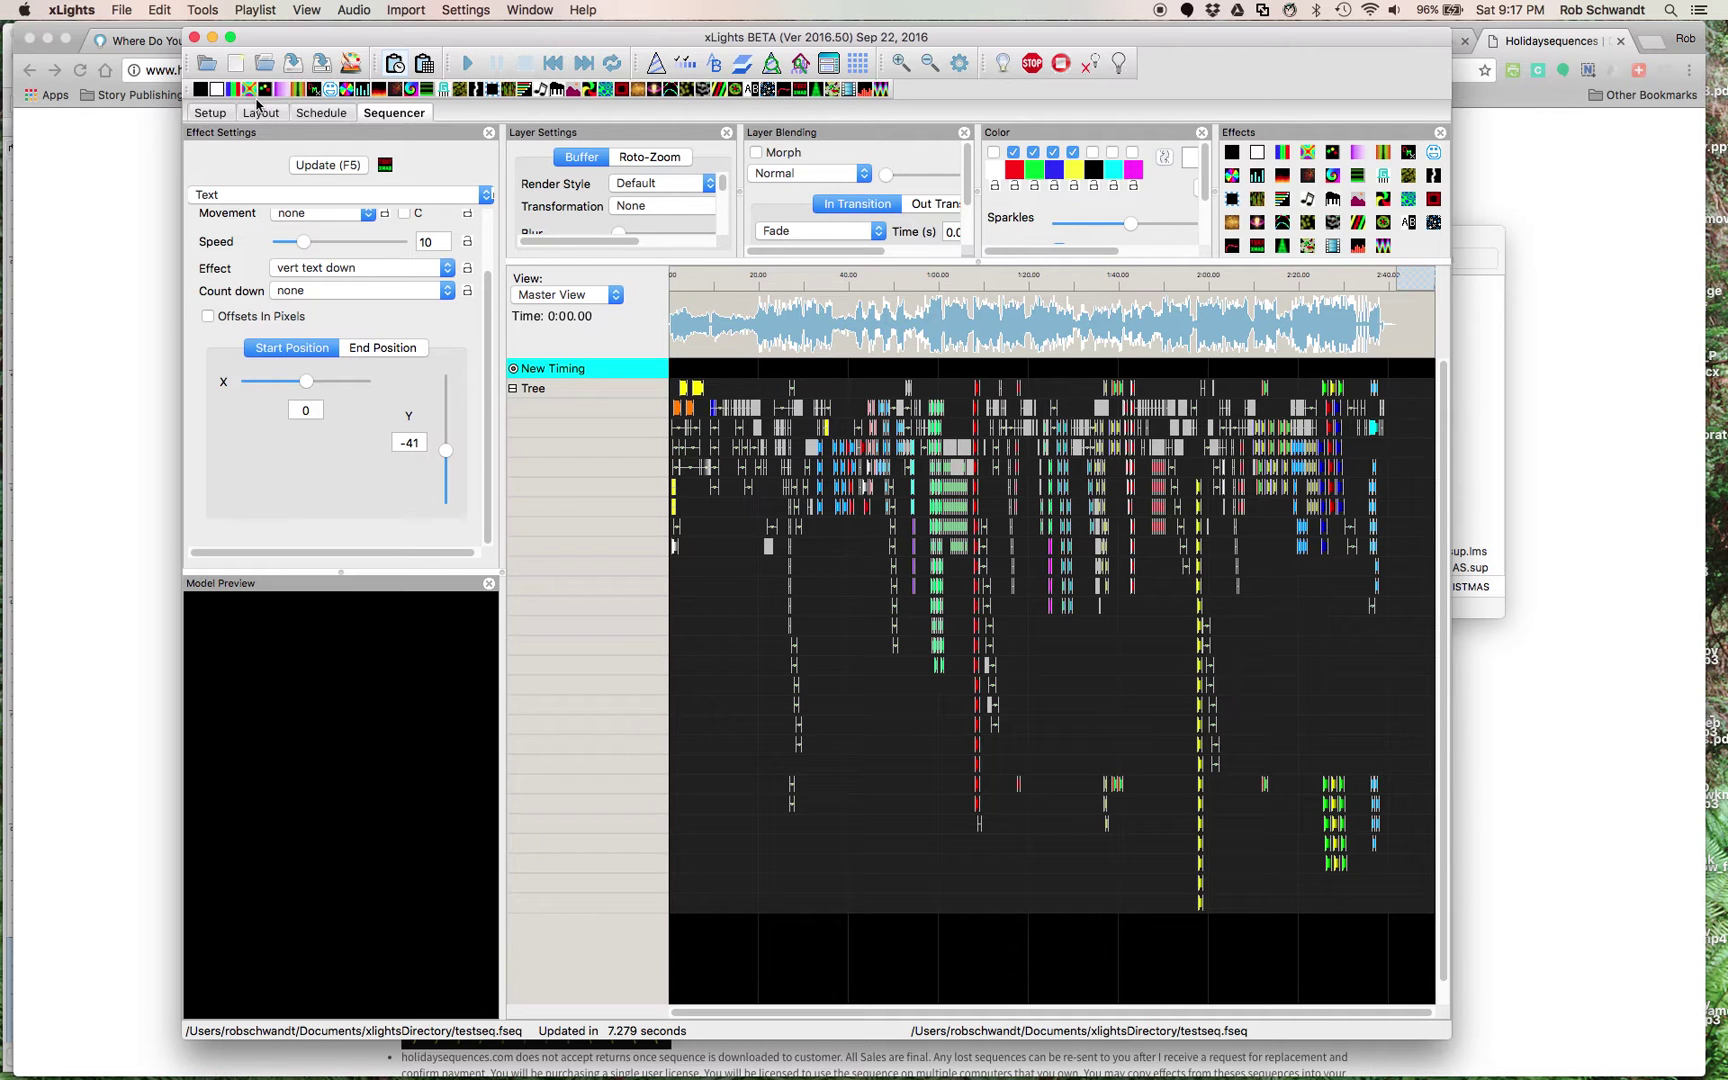
click(211, 113)
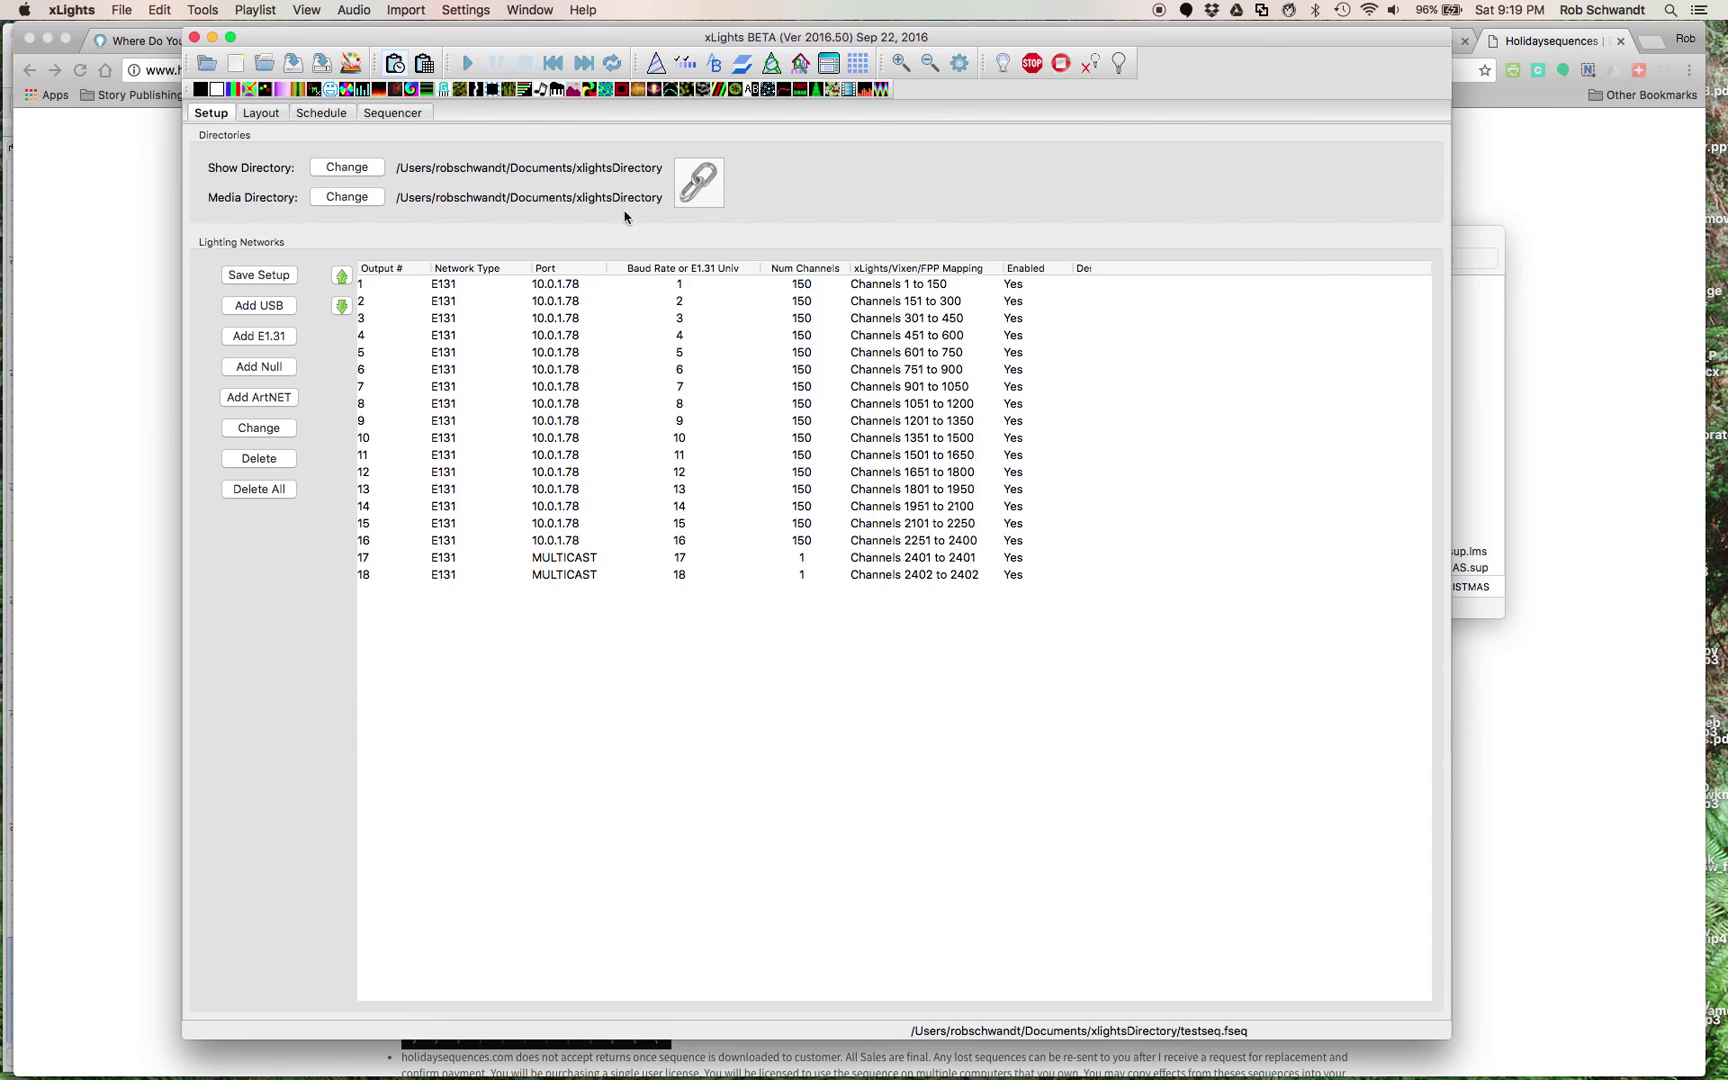
Step: Bring Chrome forward and scroll through the Holiday Express-Disco Santa sequence page
click(57, 200)
scroll(818, 432, down, 2)
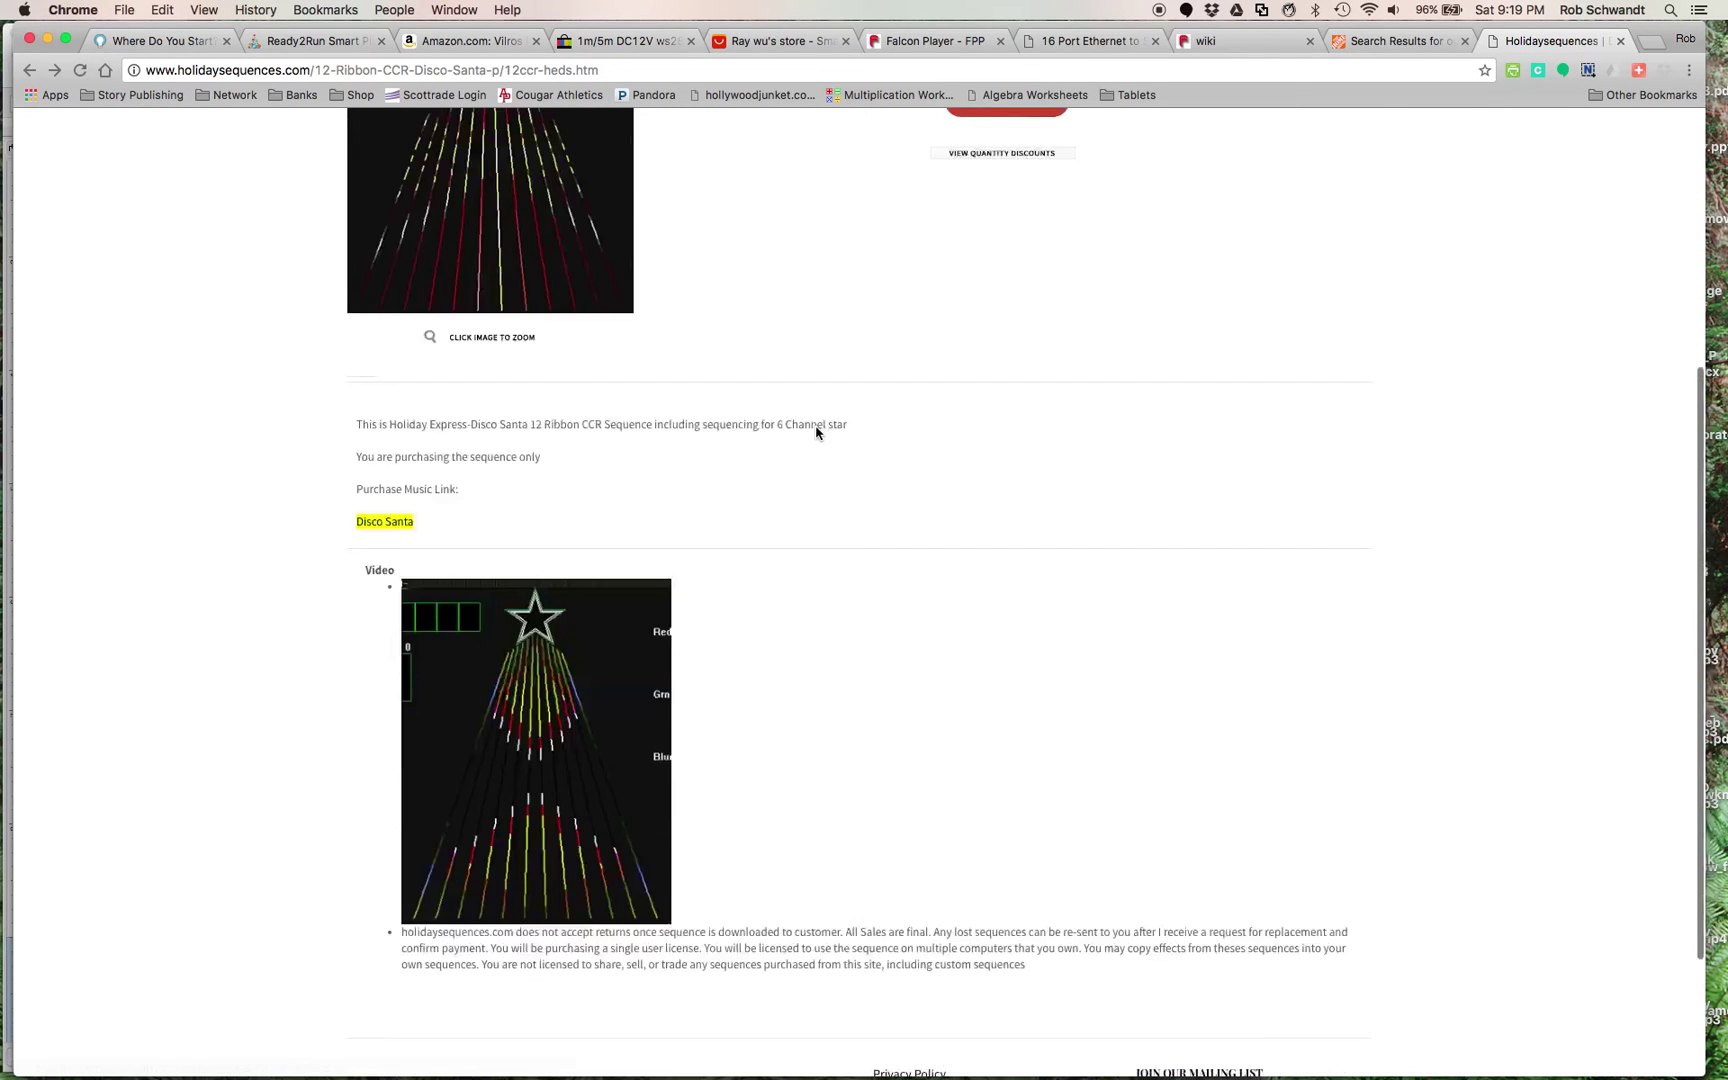
scroll(818, 432, up, 5)
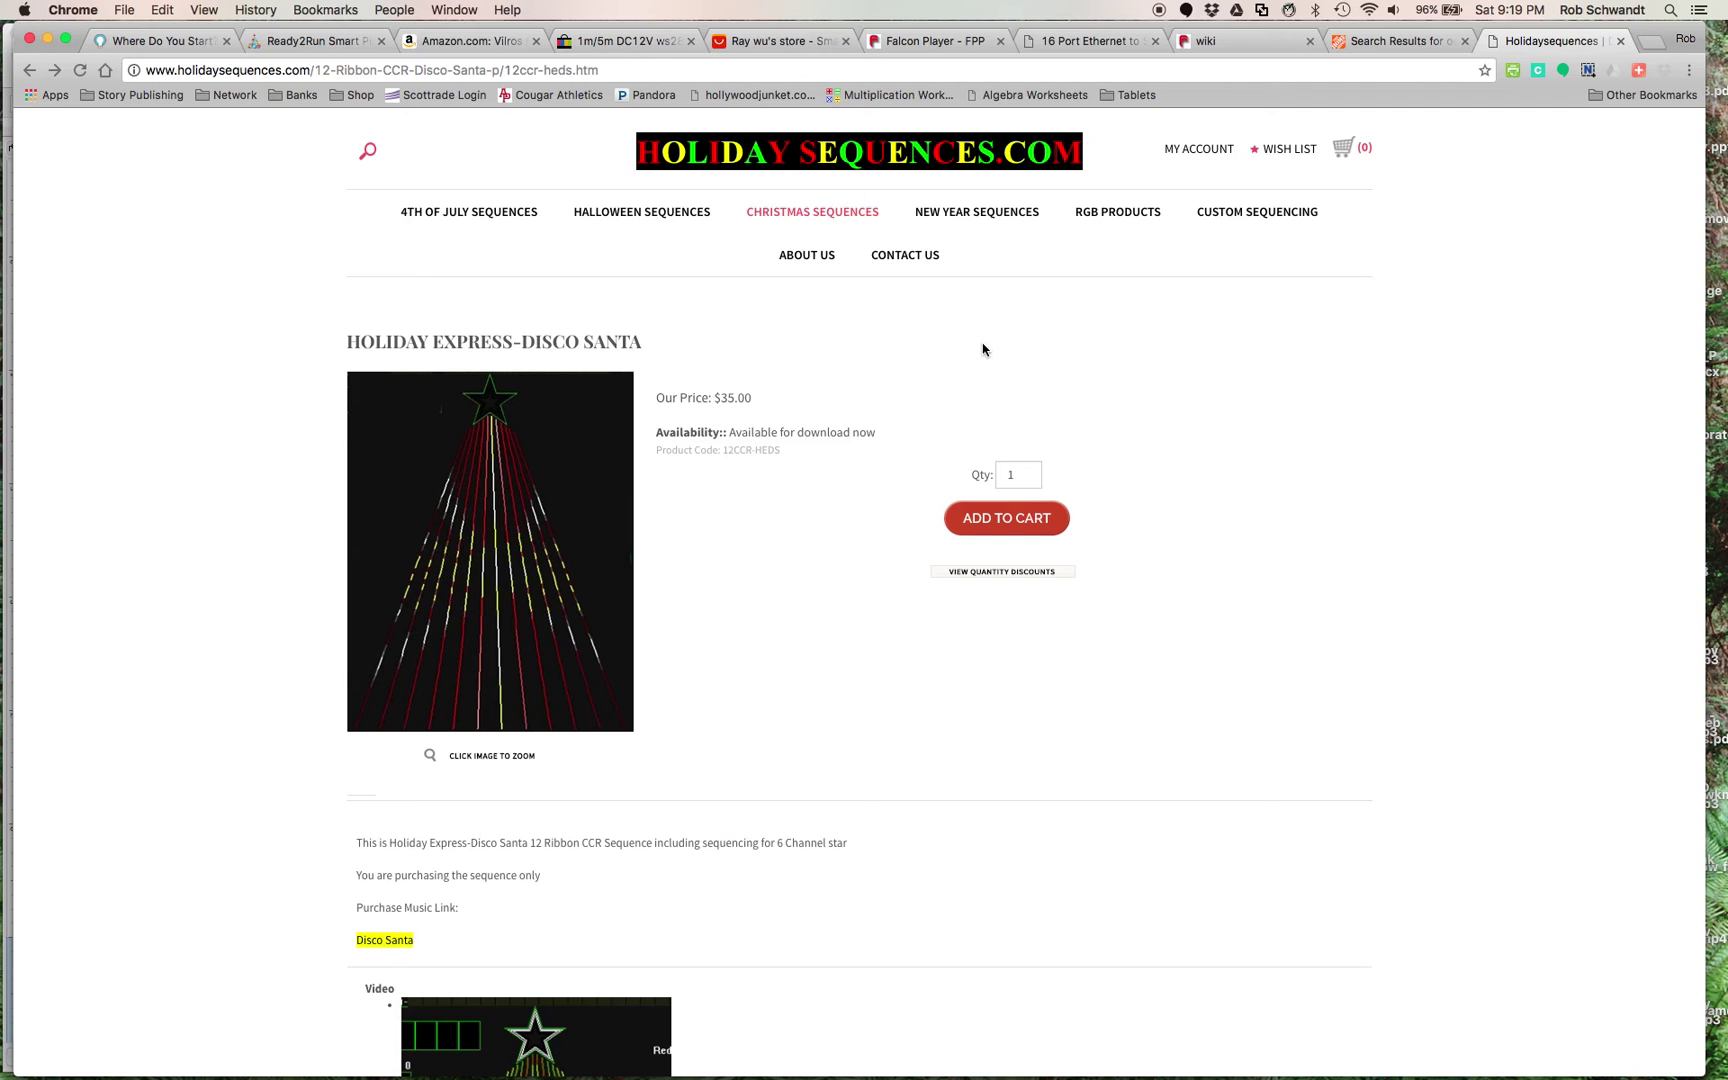
Step: Switch back to xLights and show the testseq.fseq Tree timeline in the Sequencer
mouse_move(990, 1065)
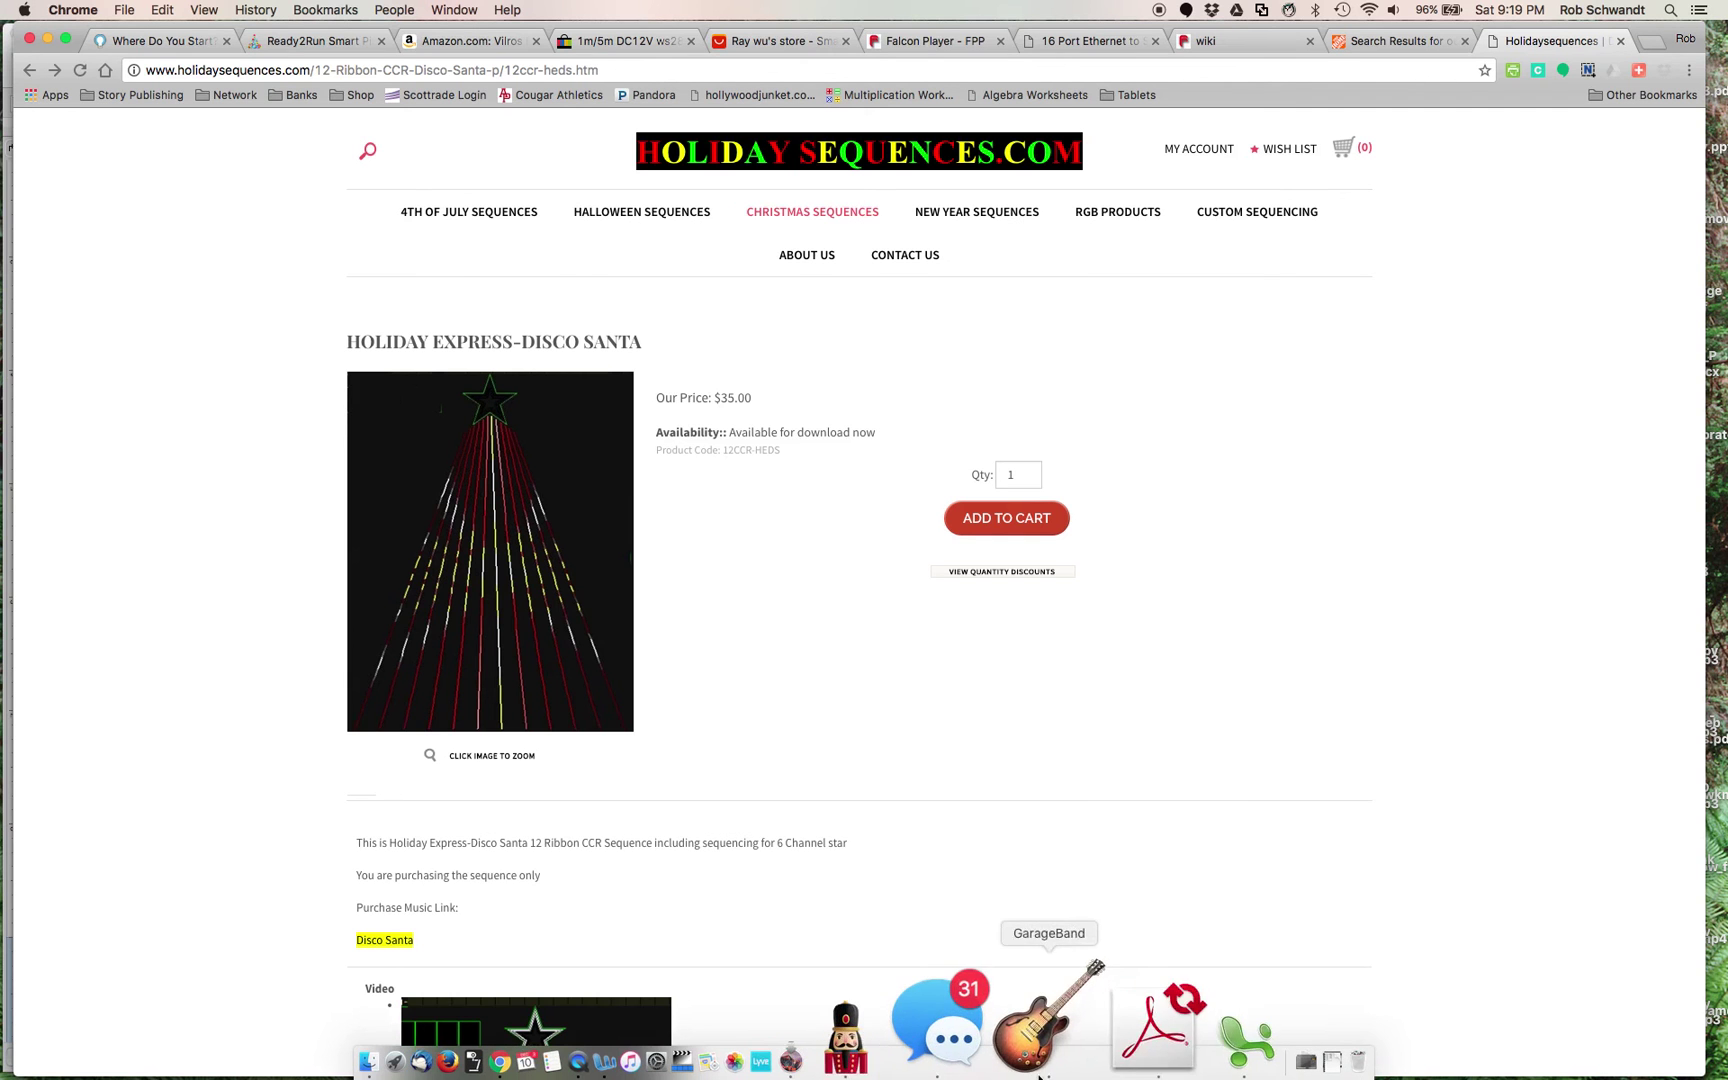
click(977, 1030)
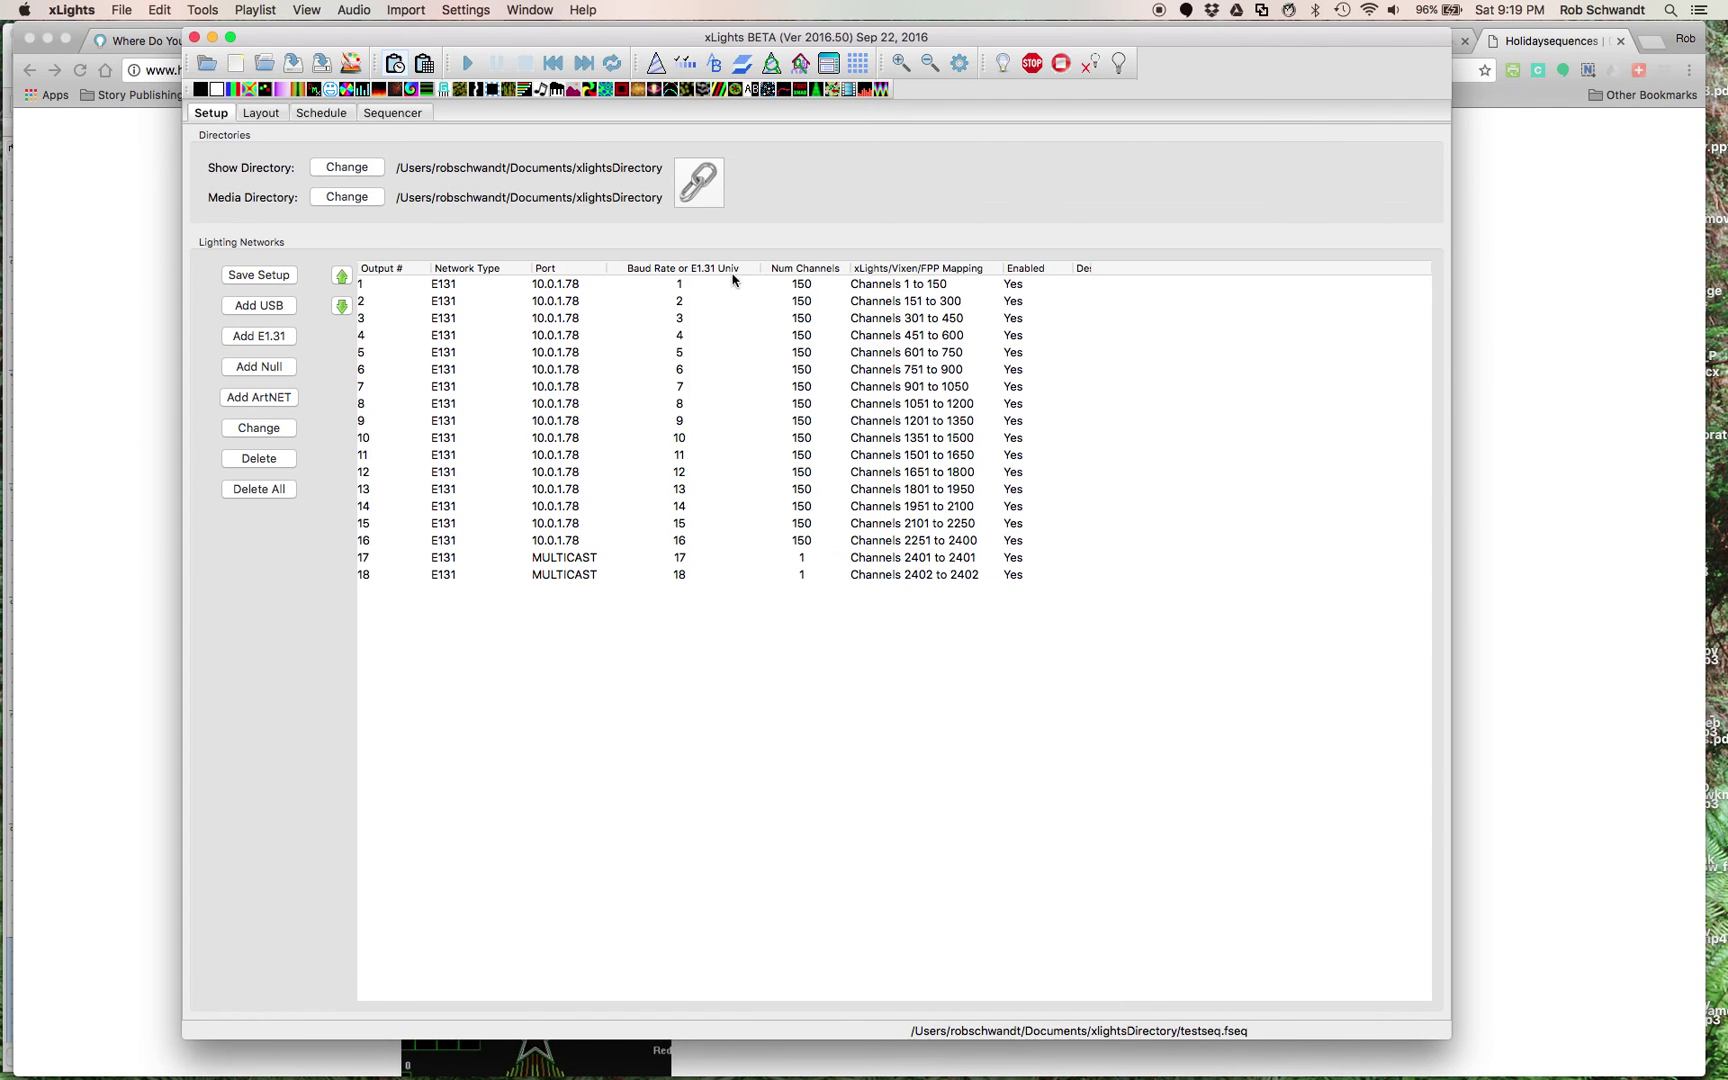
click(403, 113)
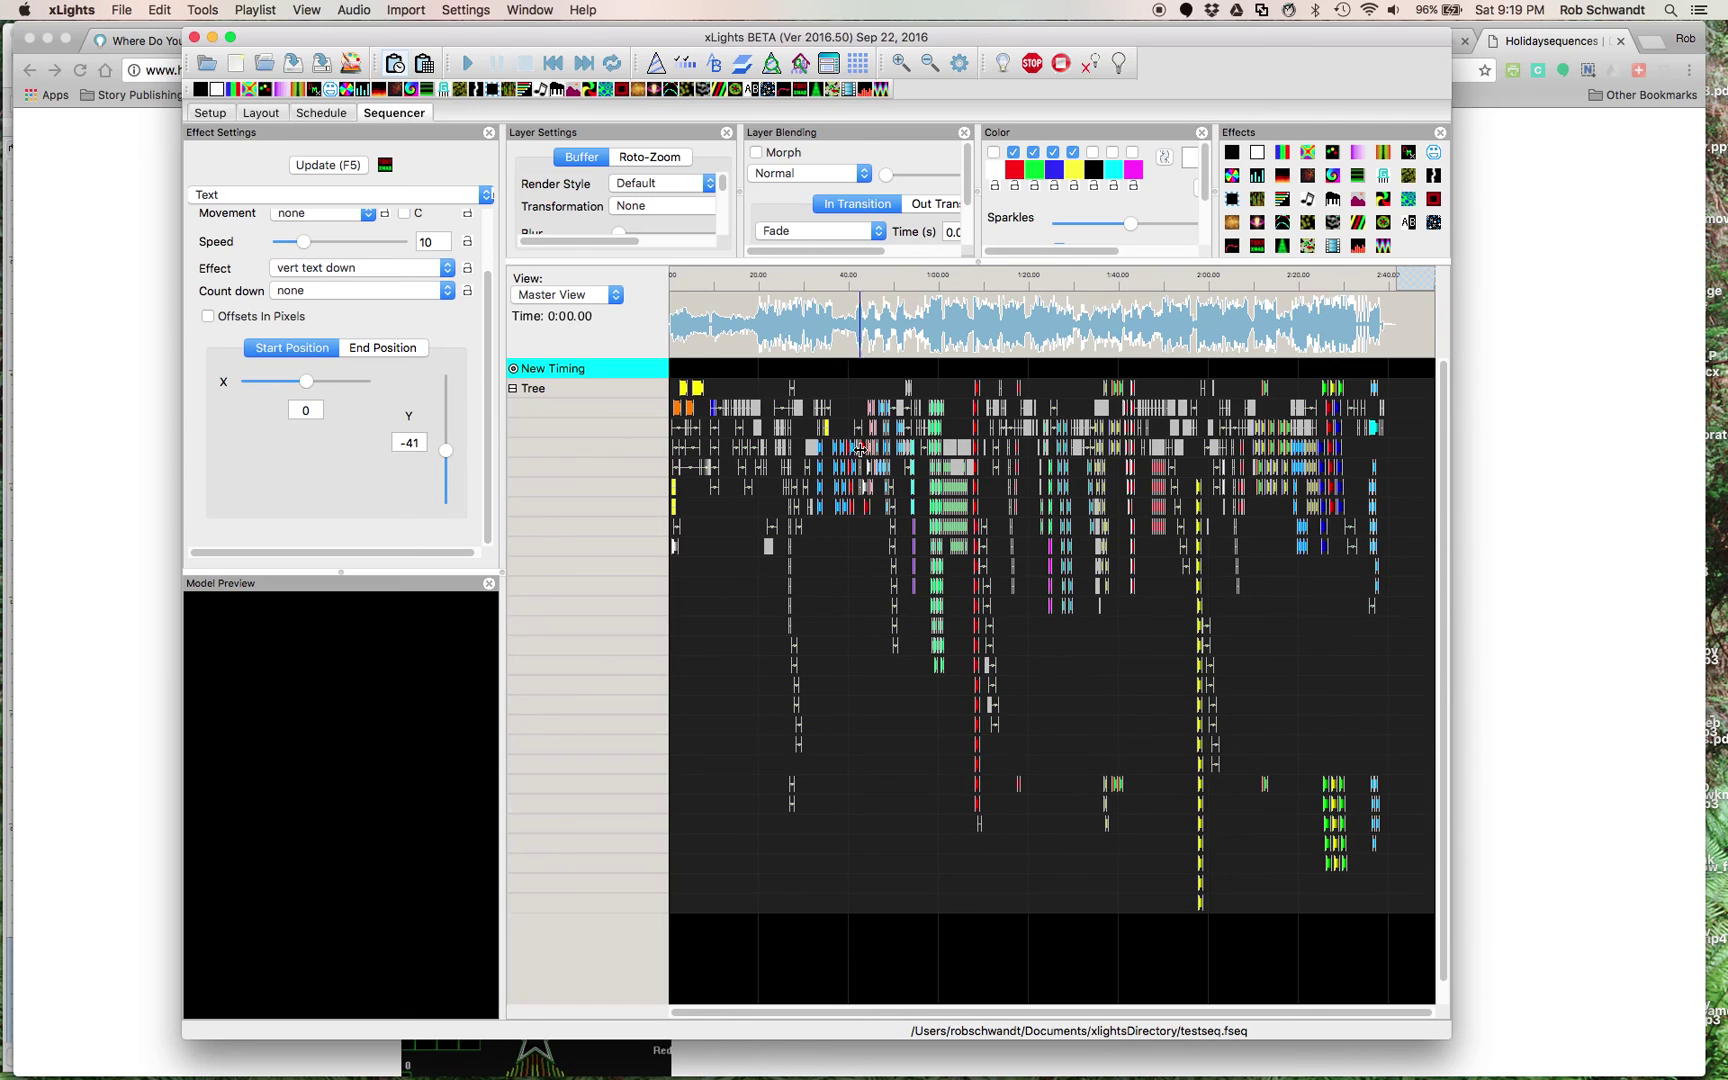